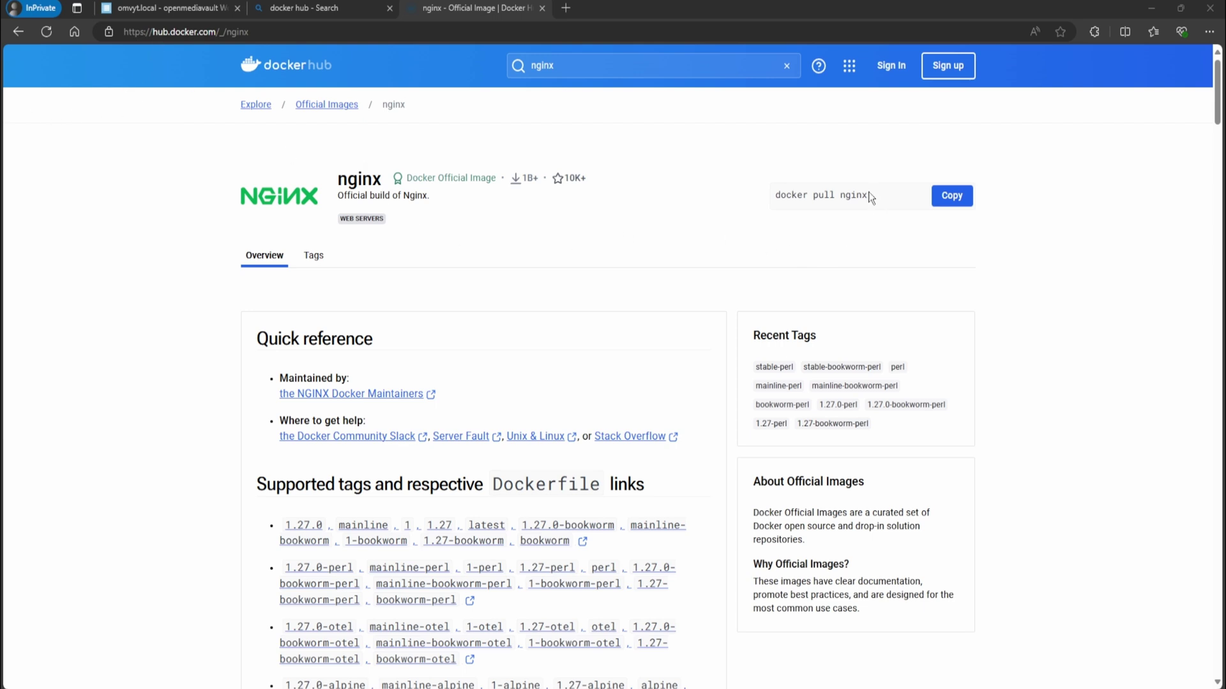
Highlight the nginx image name in the Docker Hub pull command and switch to openmediavault's Compose files list.
drag(868, 195, 845, 195)
click(147, 12)
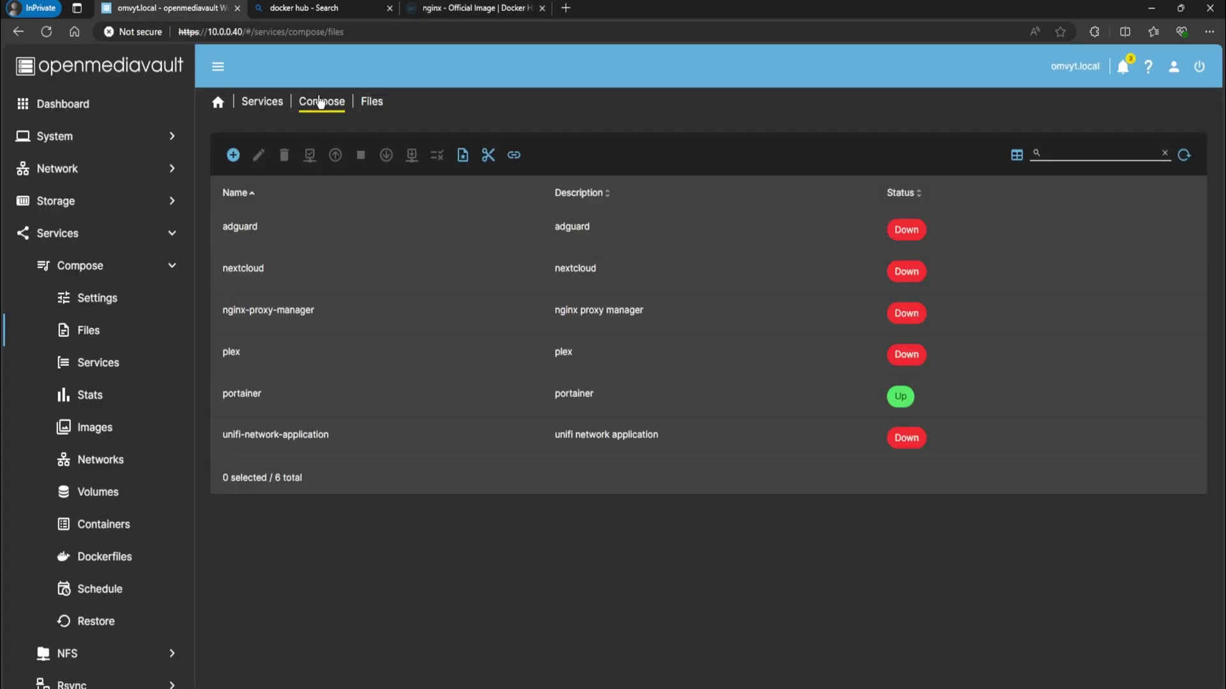
click(253, 107)
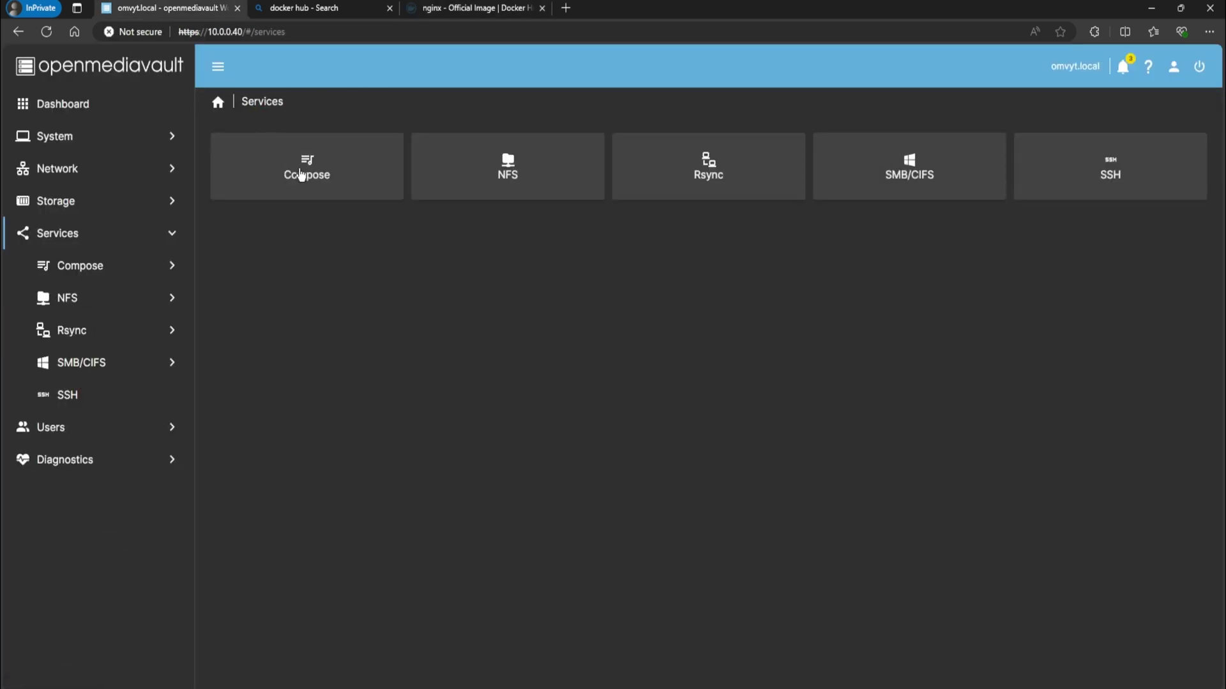
click(300, 176)
click(339, 178)
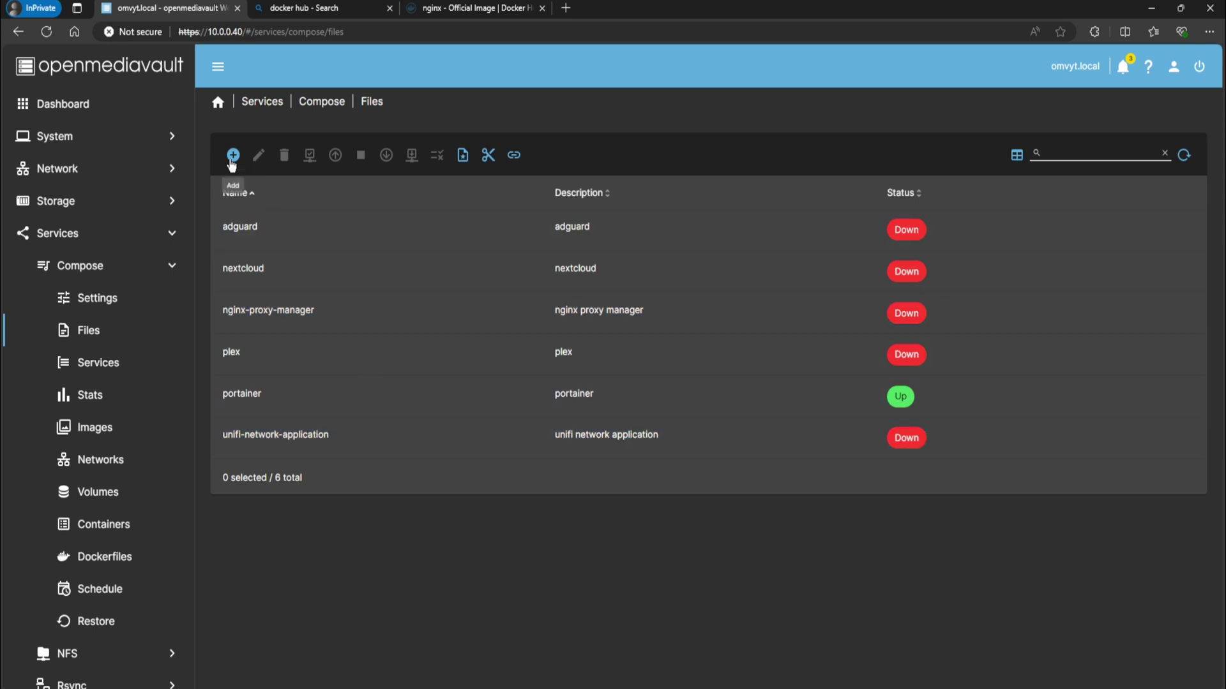
Start a new compose file with the name nginx and the description nginx.
click(231, 160)
click(262, 187)
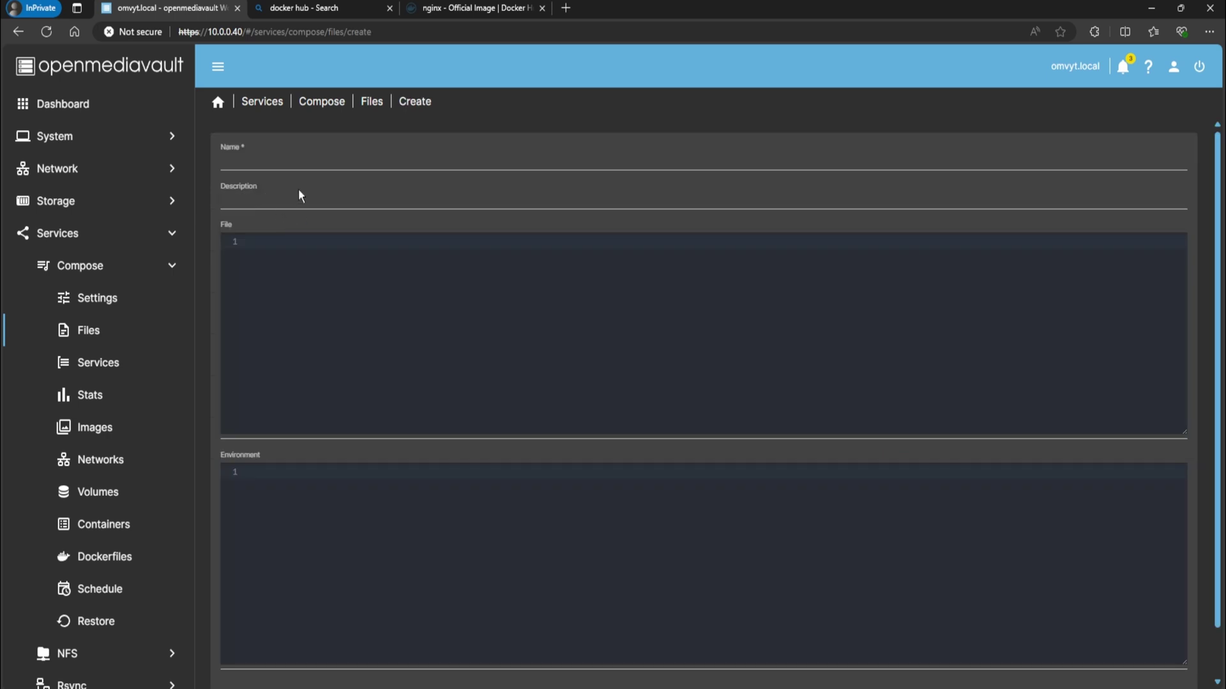
click(286, 164)
text(nginx)
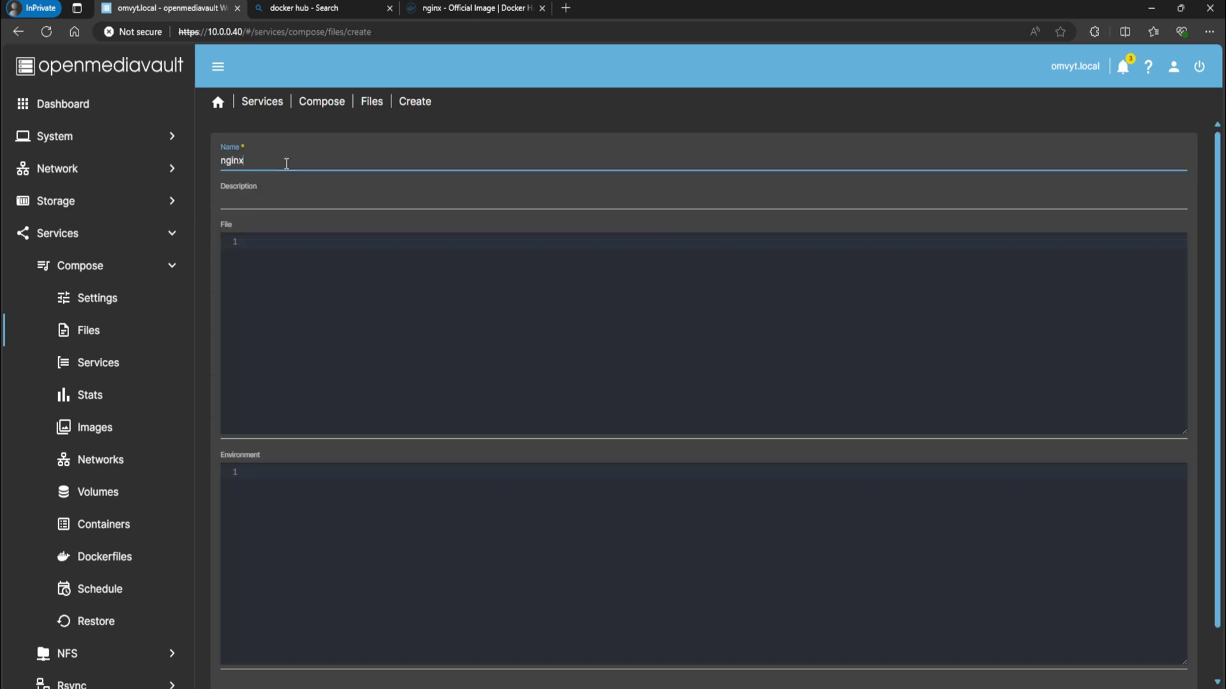
key(Tab)
text(nginx)
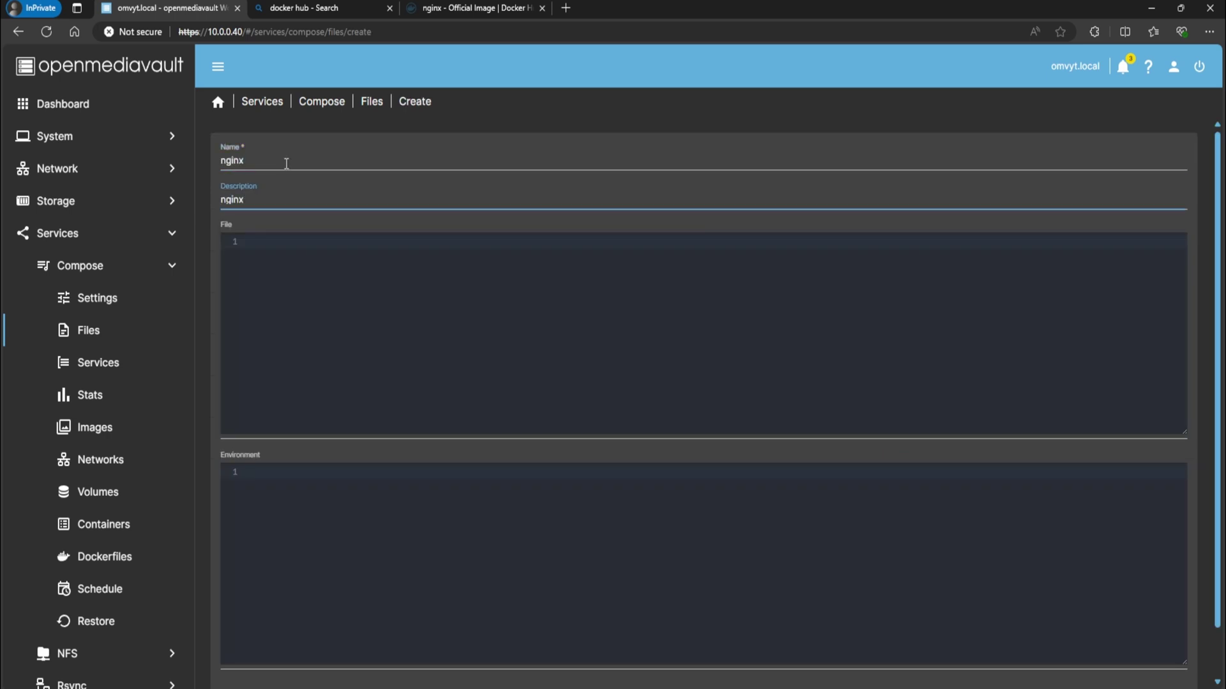
Enter a YAML nginx service with container name and hostname helloworld, port 8080:80, volume CHANGE_TO_COMPOSE_DATA_PATH/helloworld/html:/usr/share/nginx/html:ro and restart unless-stopped.
key(alt+Tab)
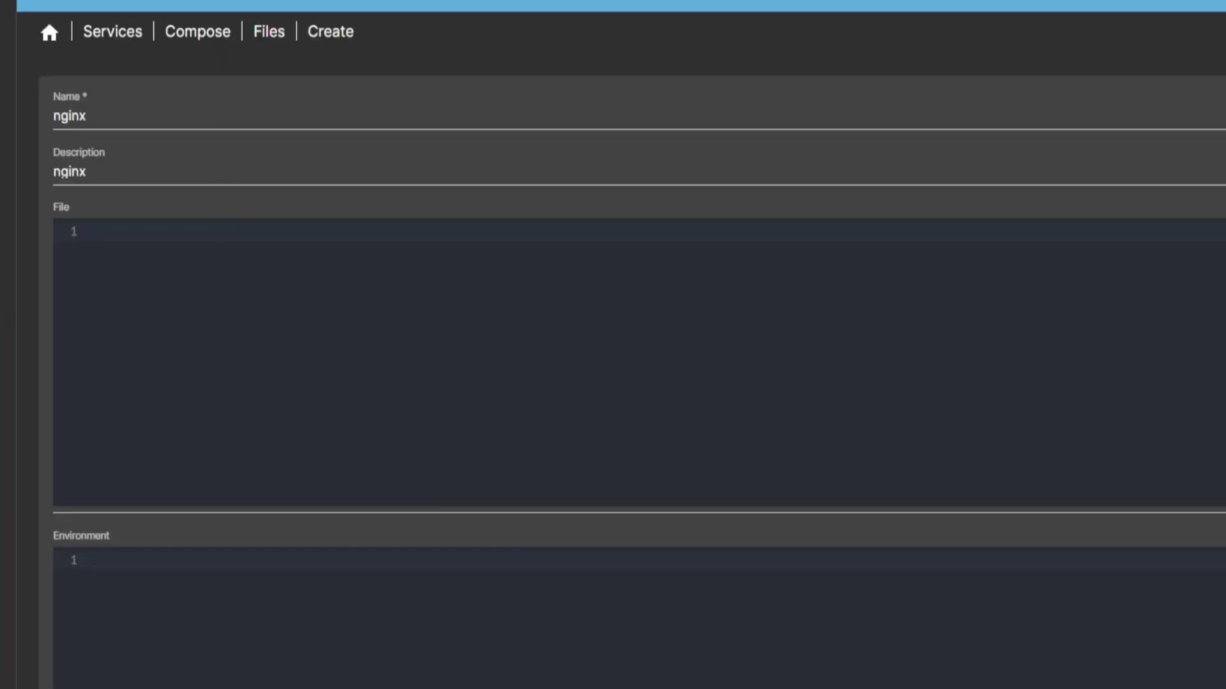
click(144, 231)
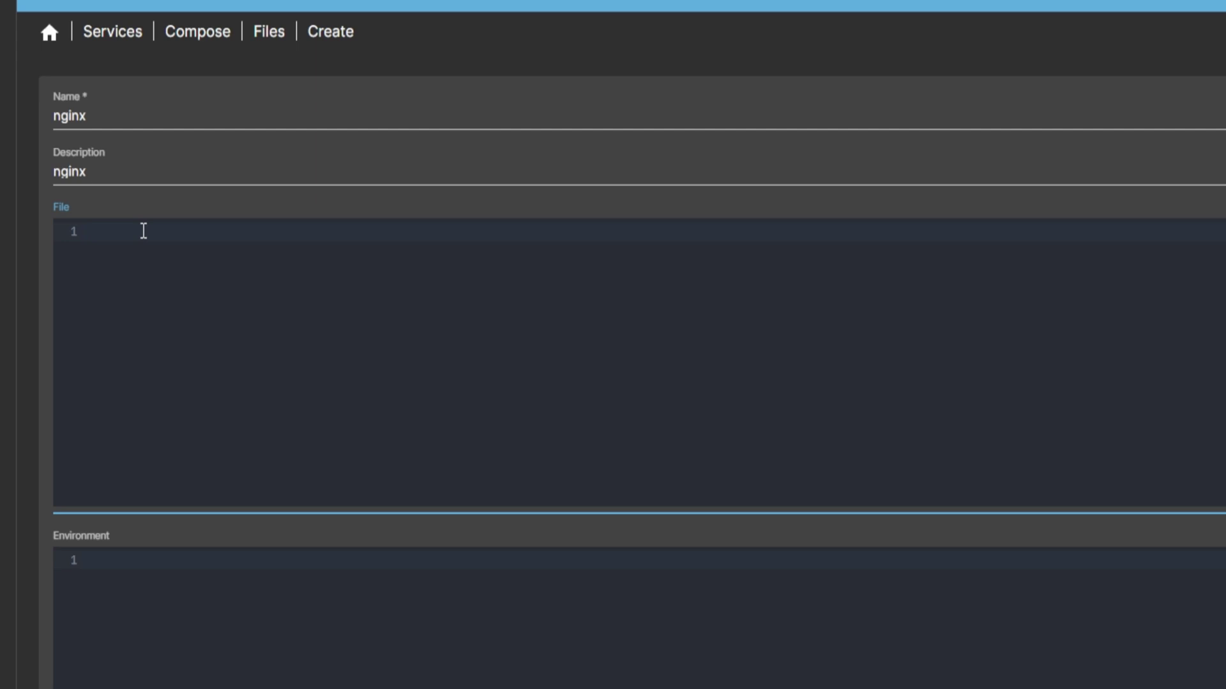
text(--- services:     nginx:         container_name: helloworld         image: nginx         hostname: helloworld         ports:             - '8080:80'         volumes:             - CHANGE_TO_COMPOSE_DATA_PATH/helloworld/html:/usr/share/nginx/html:ro         restart: unless-stopped)
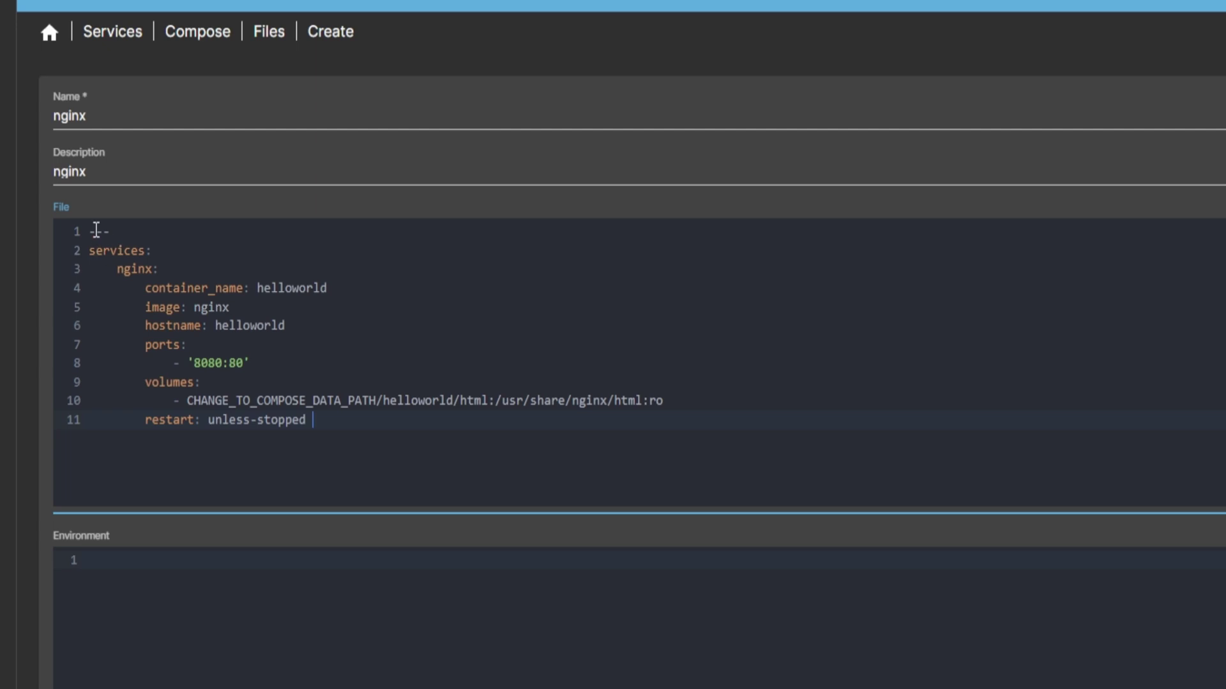
Examine the container name, hostname and image entries, comparing the image name with the Docker Hub nginx page.
drag(117, 269, 328, 289)
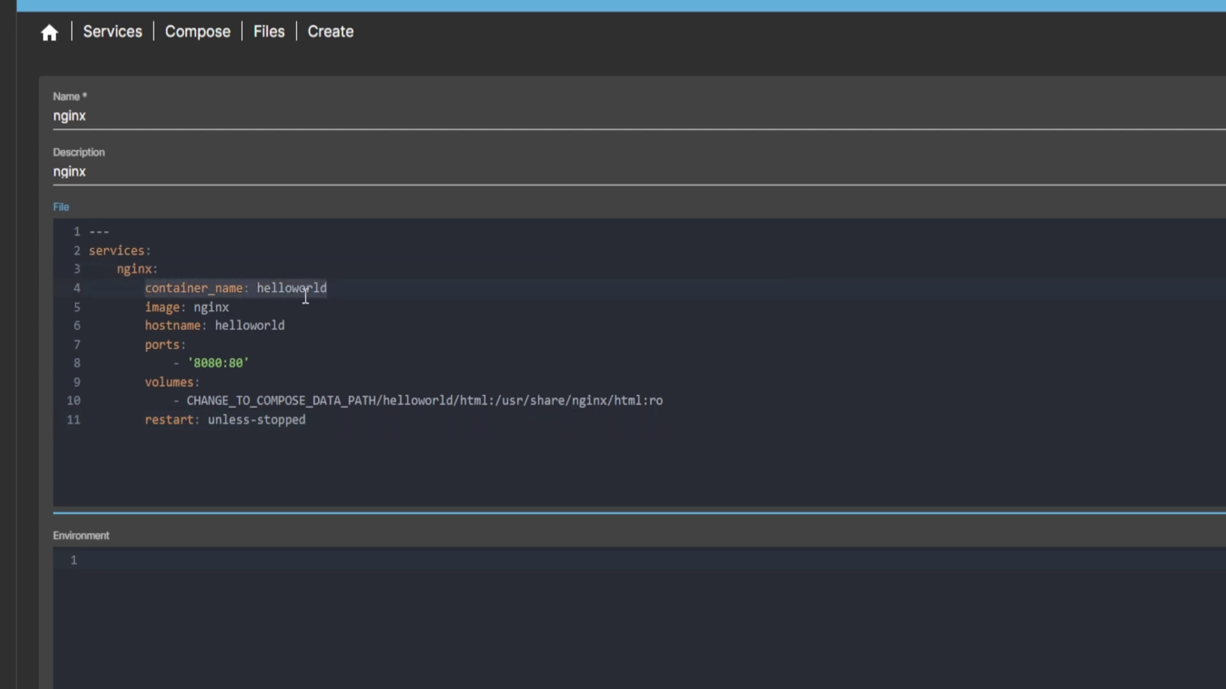
click(219, 327)
drag(300, 329, 215, 328)
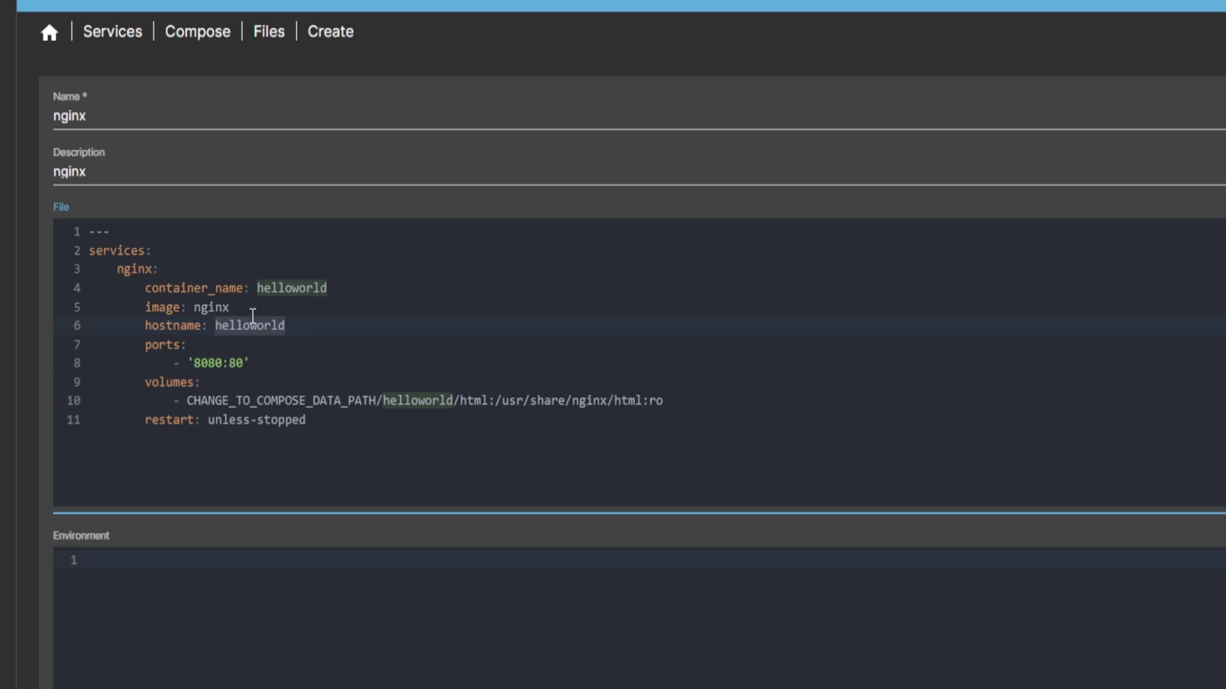
drag(228, 307, 200, 307)
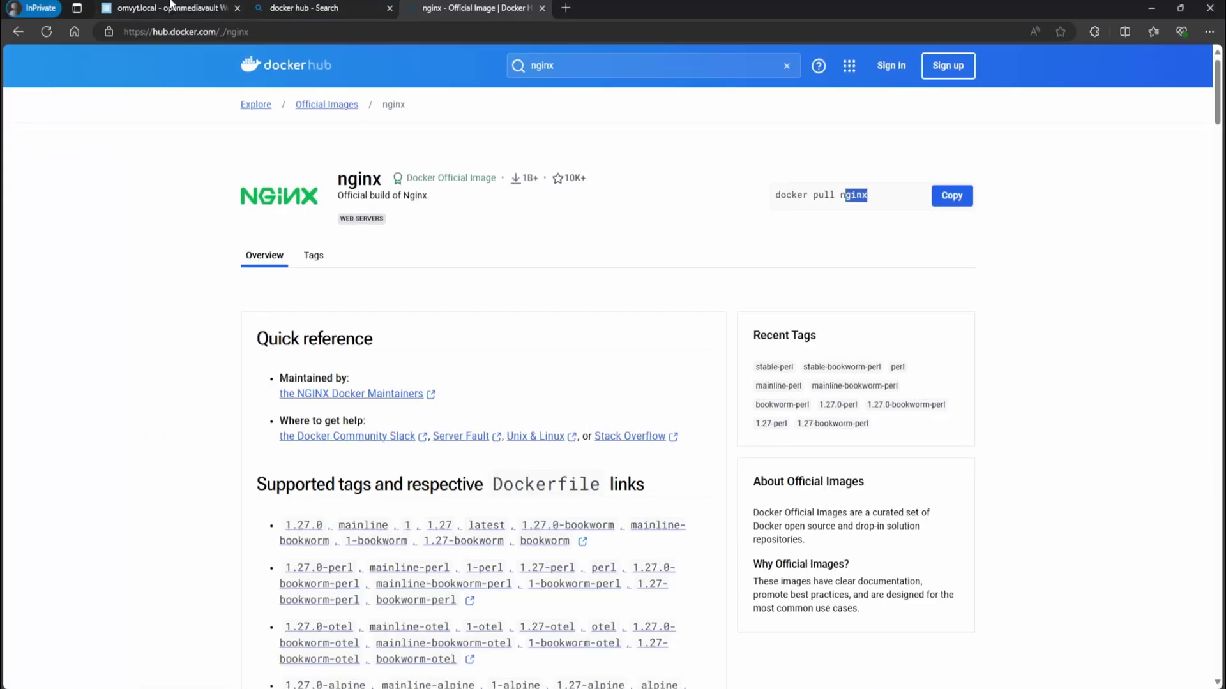
click(171, 7)
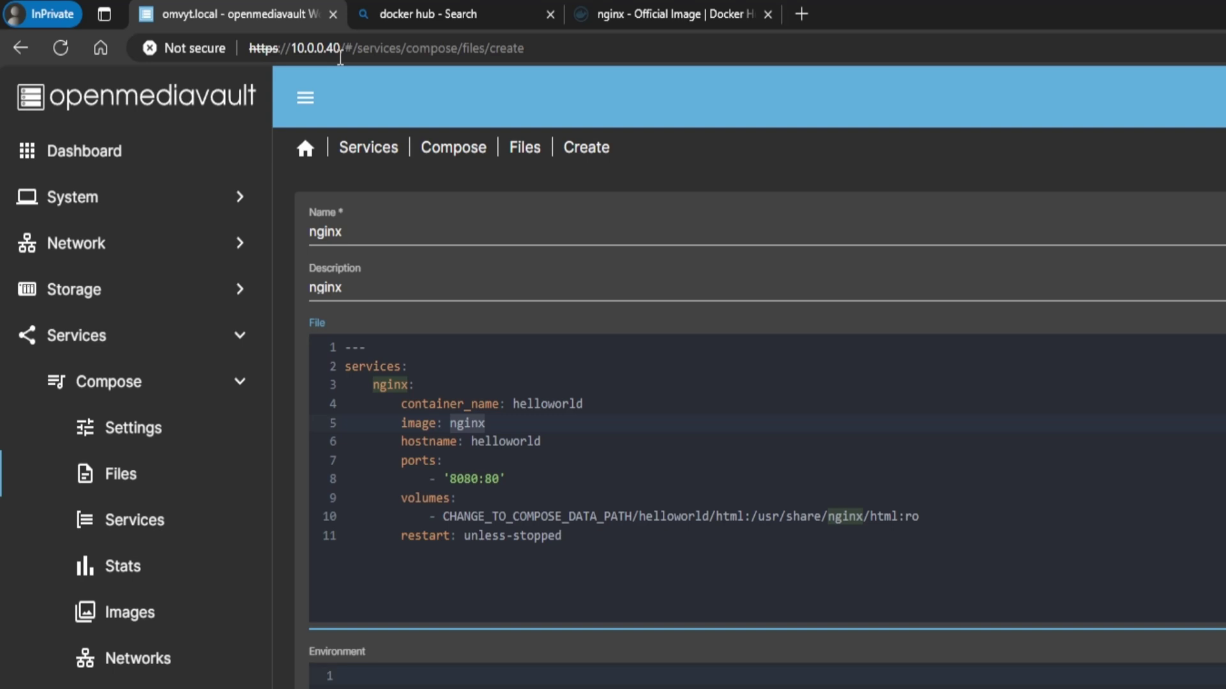
Examine the host and container sides of the port mapping and the volume mapping, including the data path placeholder.
drag(478, 485, 451, 485)
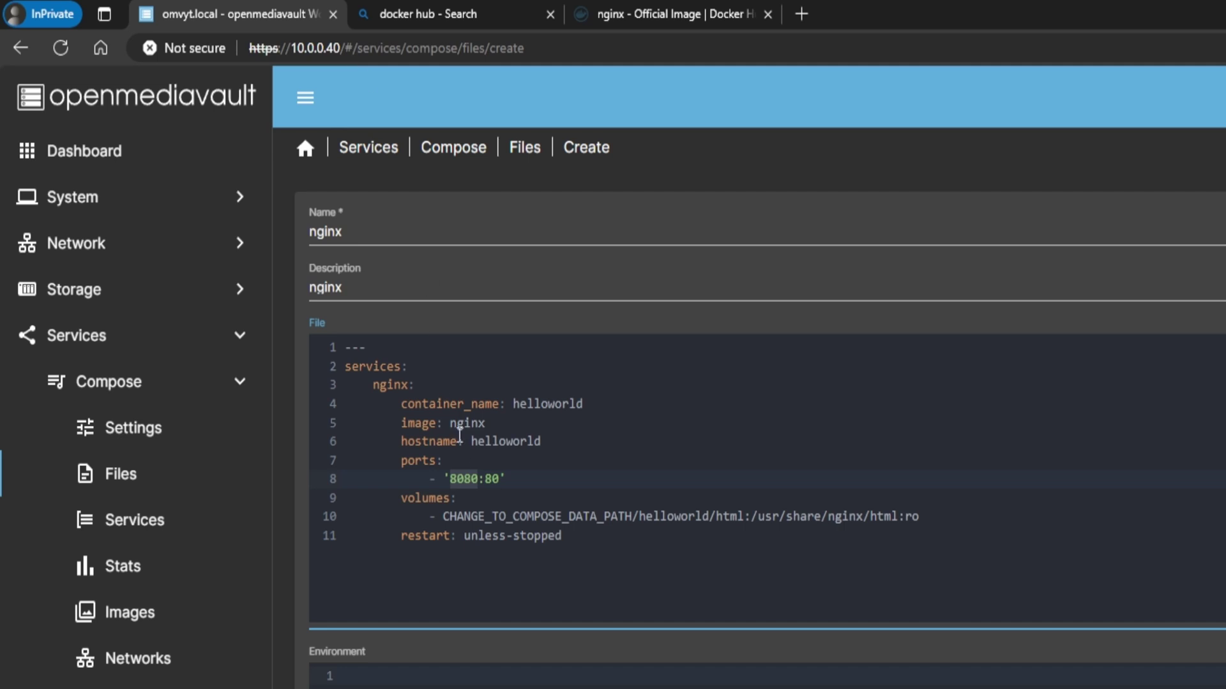
click(508, 479)
click(489, 495)
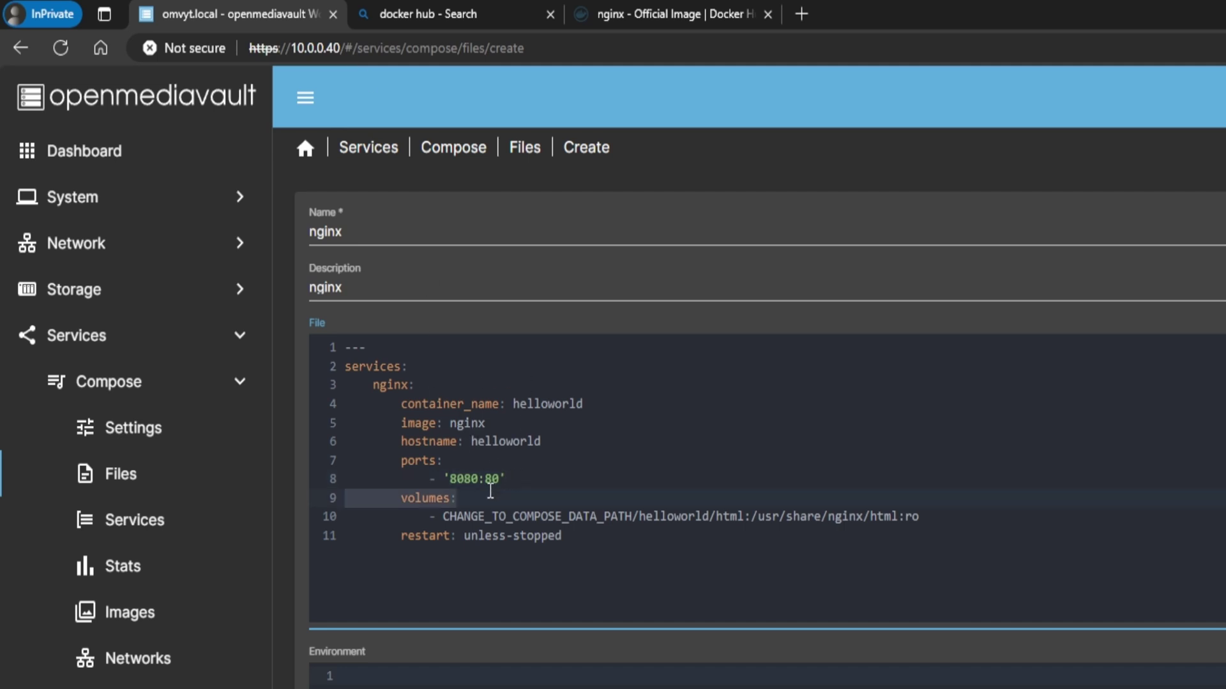
double_click(489, 479)
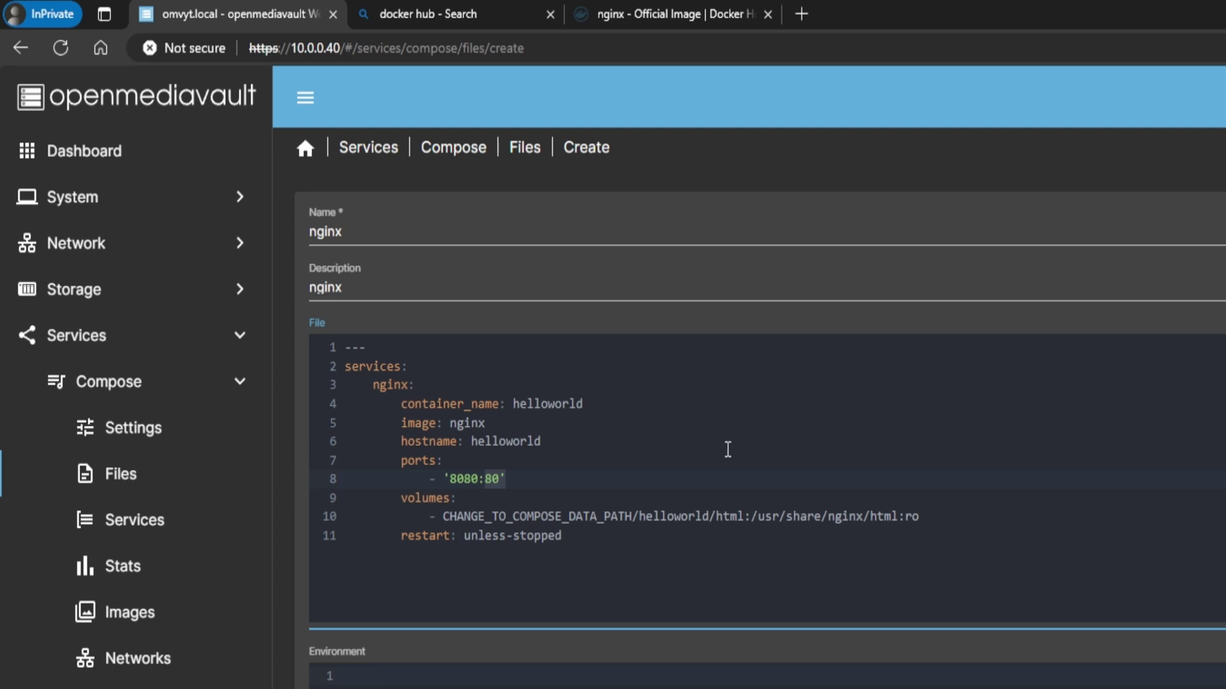
click(493, 476)
click(447, 518)
drag(642, 519, 745, 518)
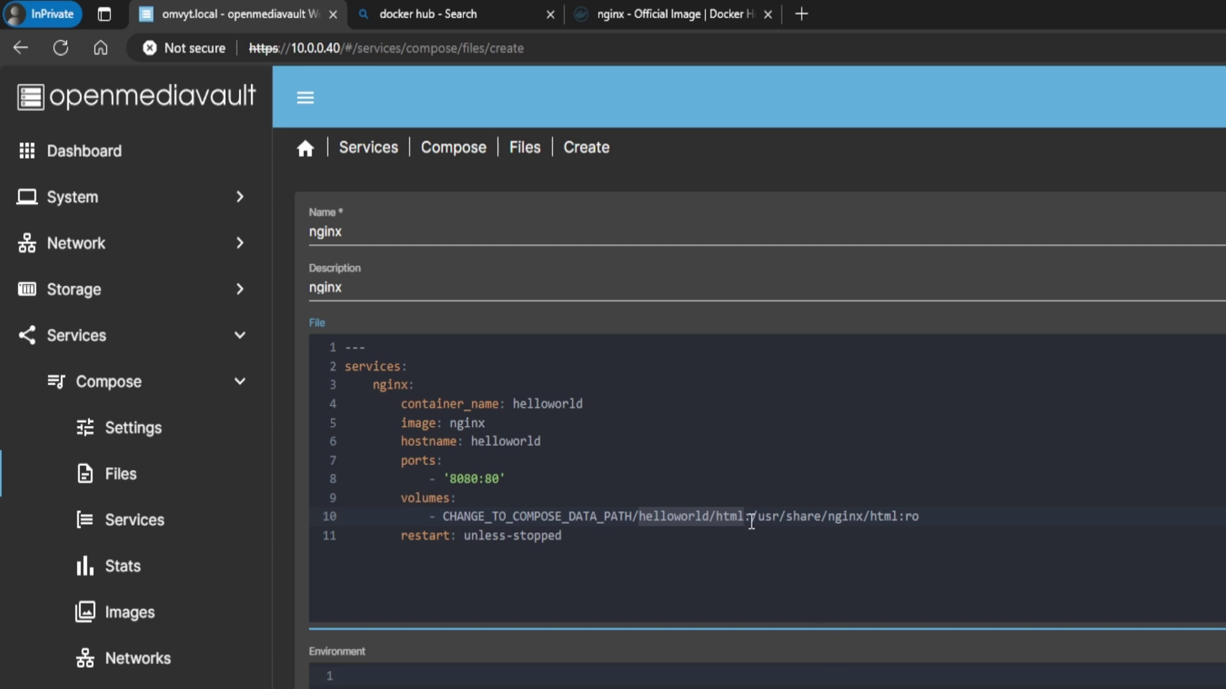
drag(751, 519, 897, 517)
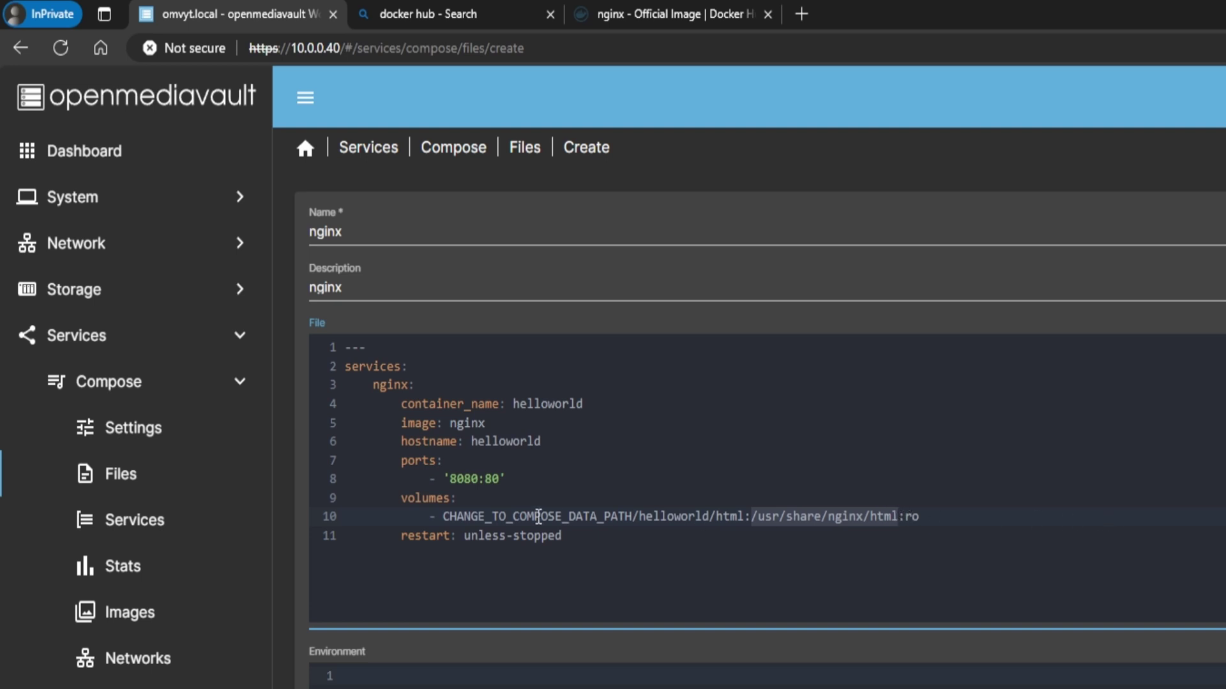
click(445, 516)
drag(445, 516, 632, 516)
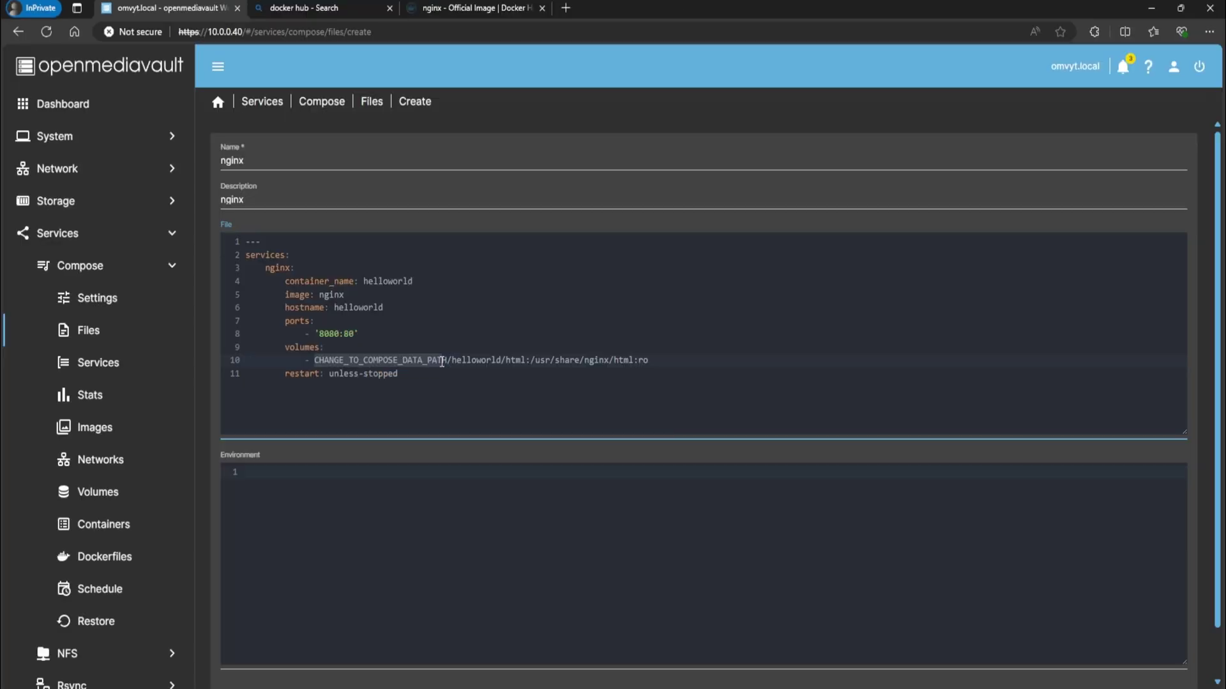
Save the new nginx compose file.
scroll(482, 473, down, 1)
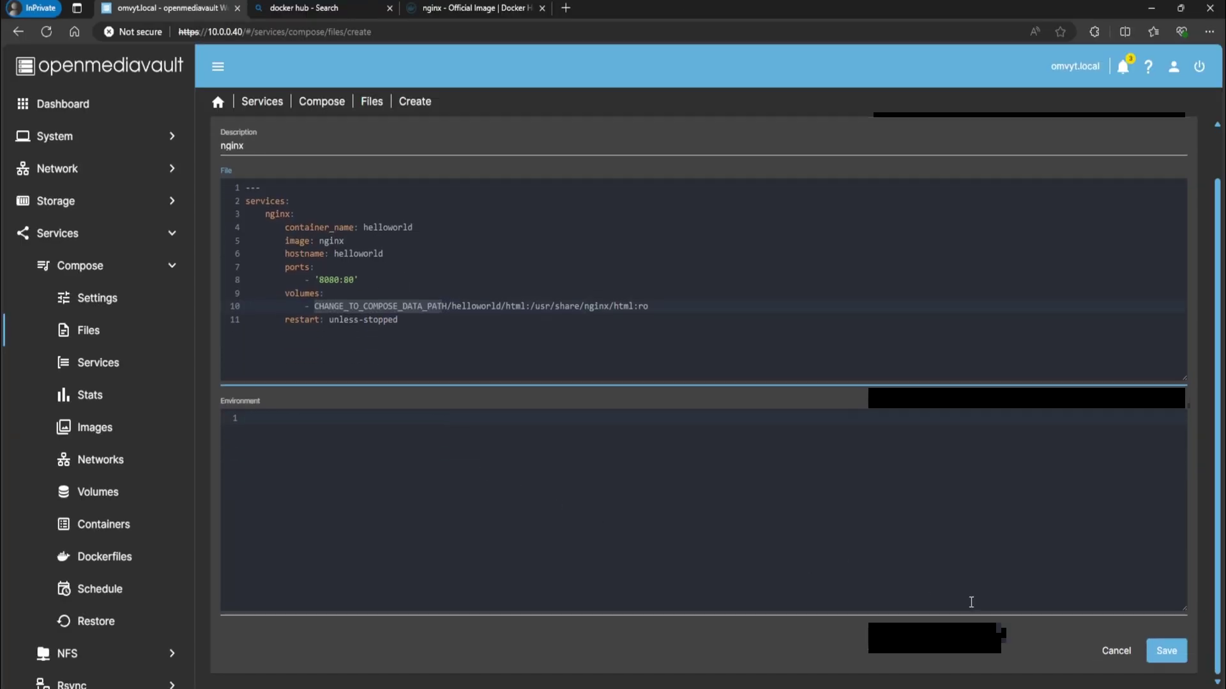
click(1176, 652)
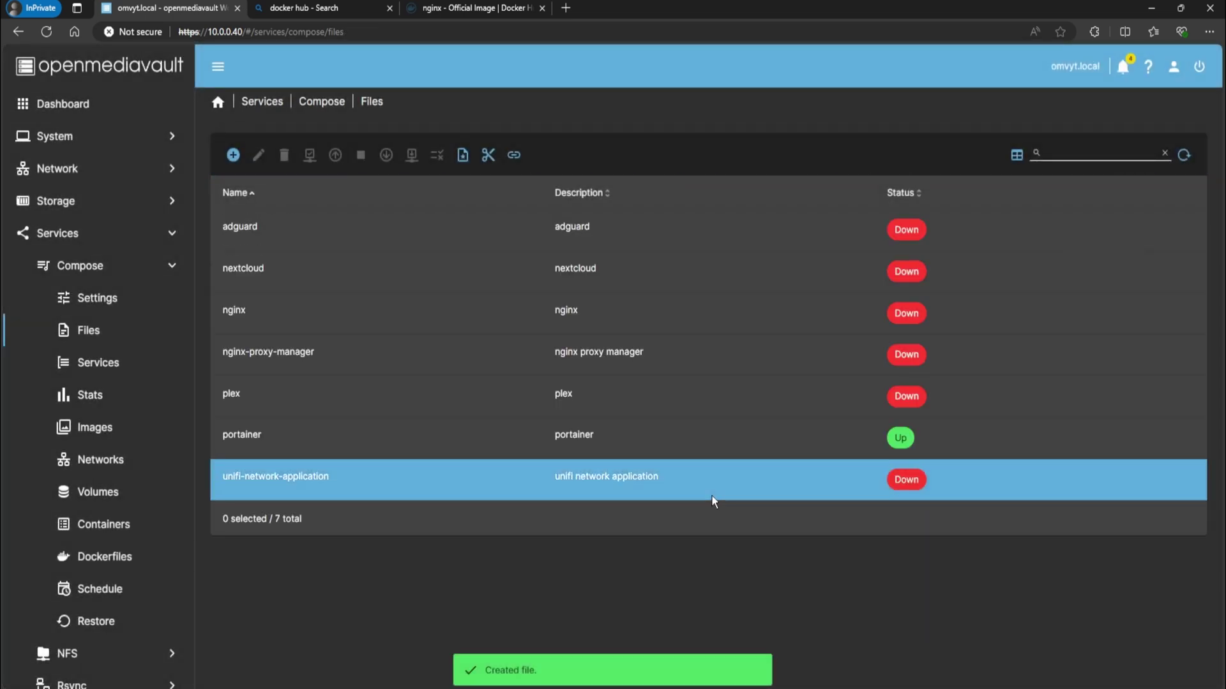
Check the Data shared folder in the Compose settings and copy the CHANGE_TO_COMPOSE_DATA_PATH text from its description.
click(252, 102)
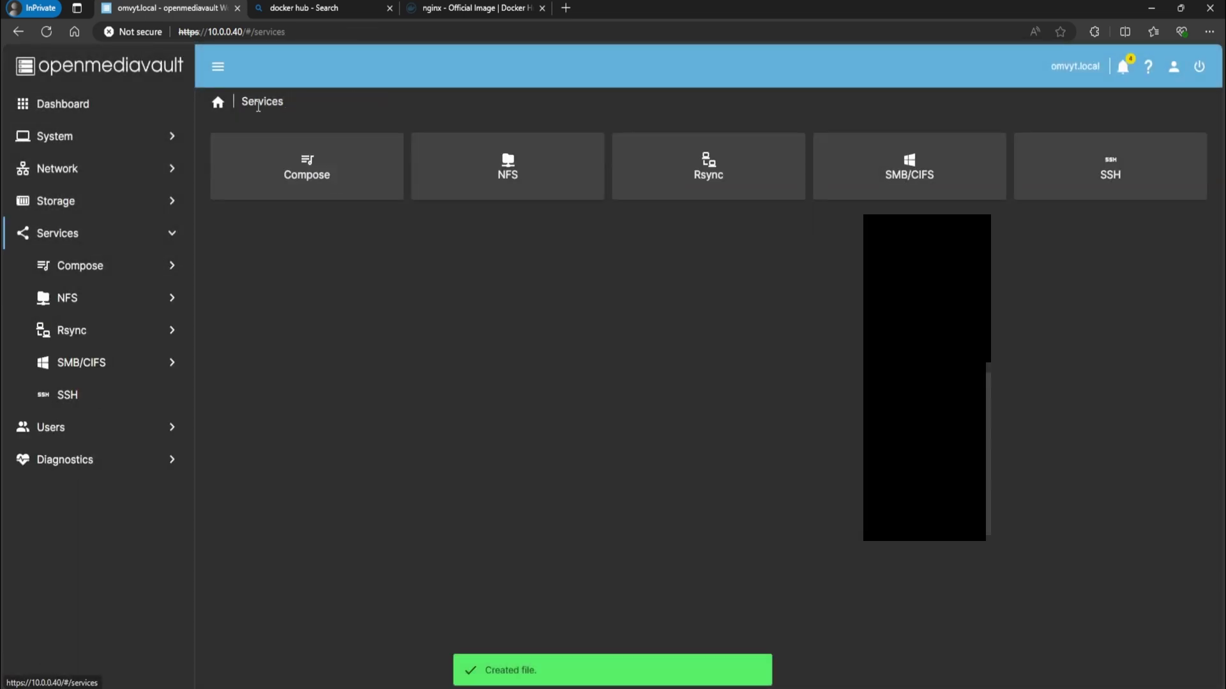
click(326, 182)
click(254, 178)
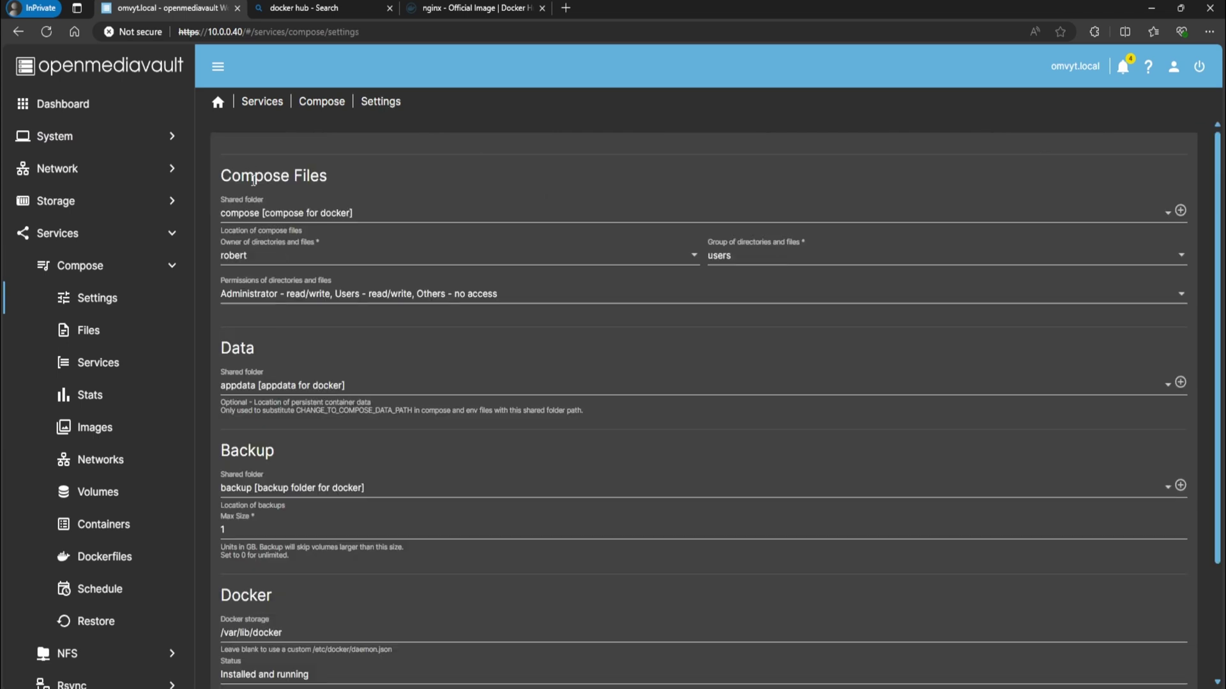
click(265, 388)
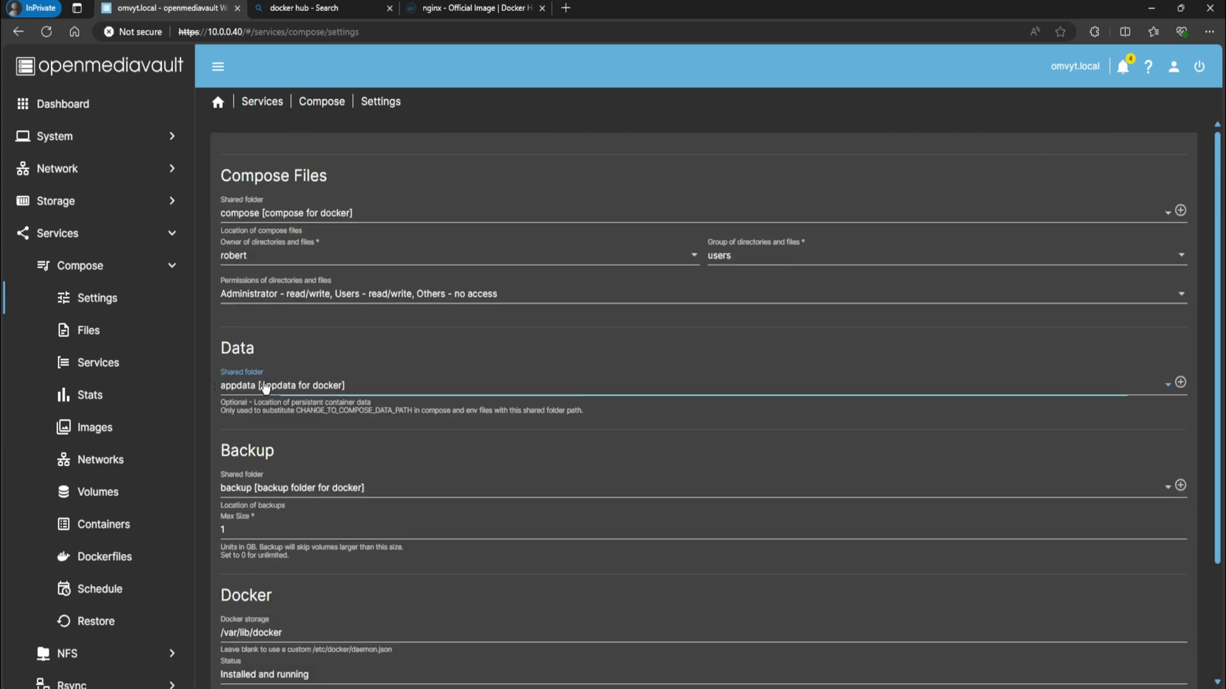
click(265, 387)
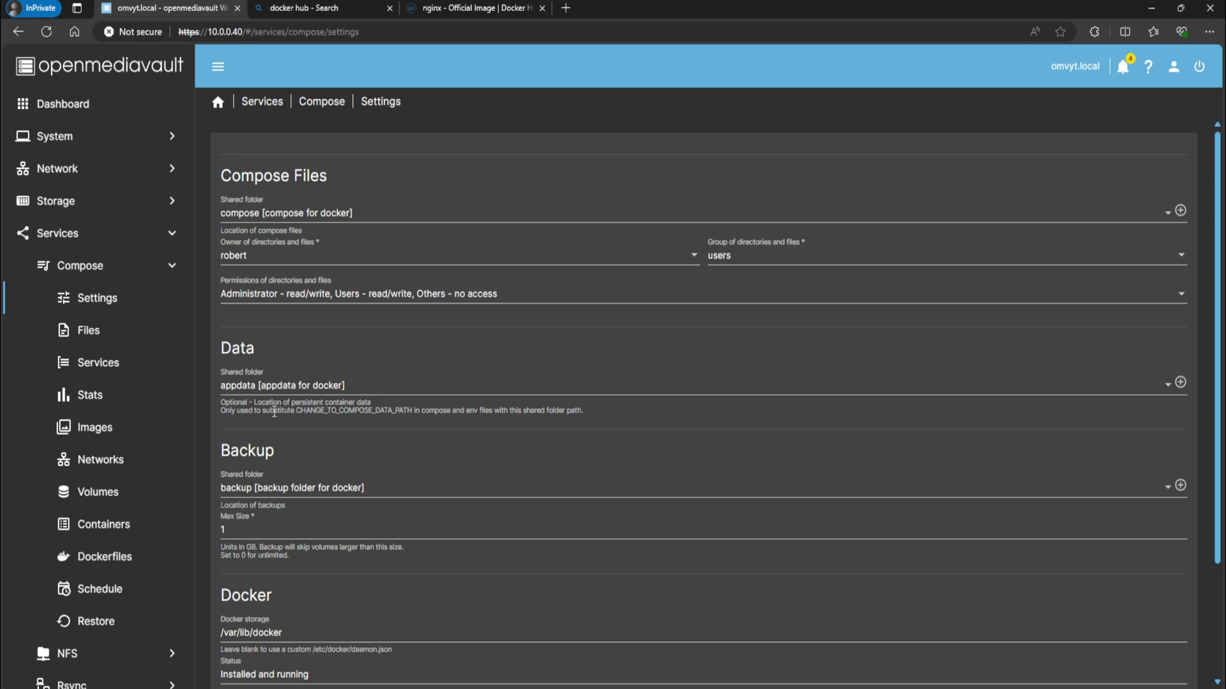
drag(295, 411, 411, 412)
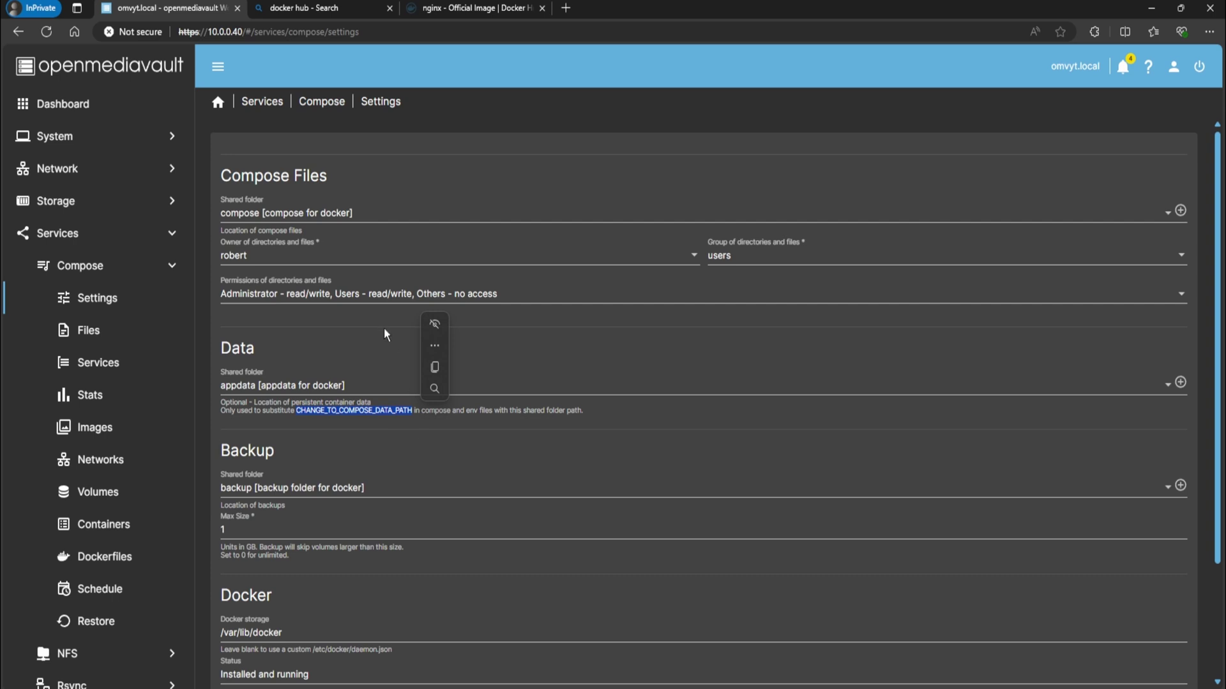
key(ctrl+c)
Copy the absolute path of the appdata shared folder from the storage settings.
click(77, 217)
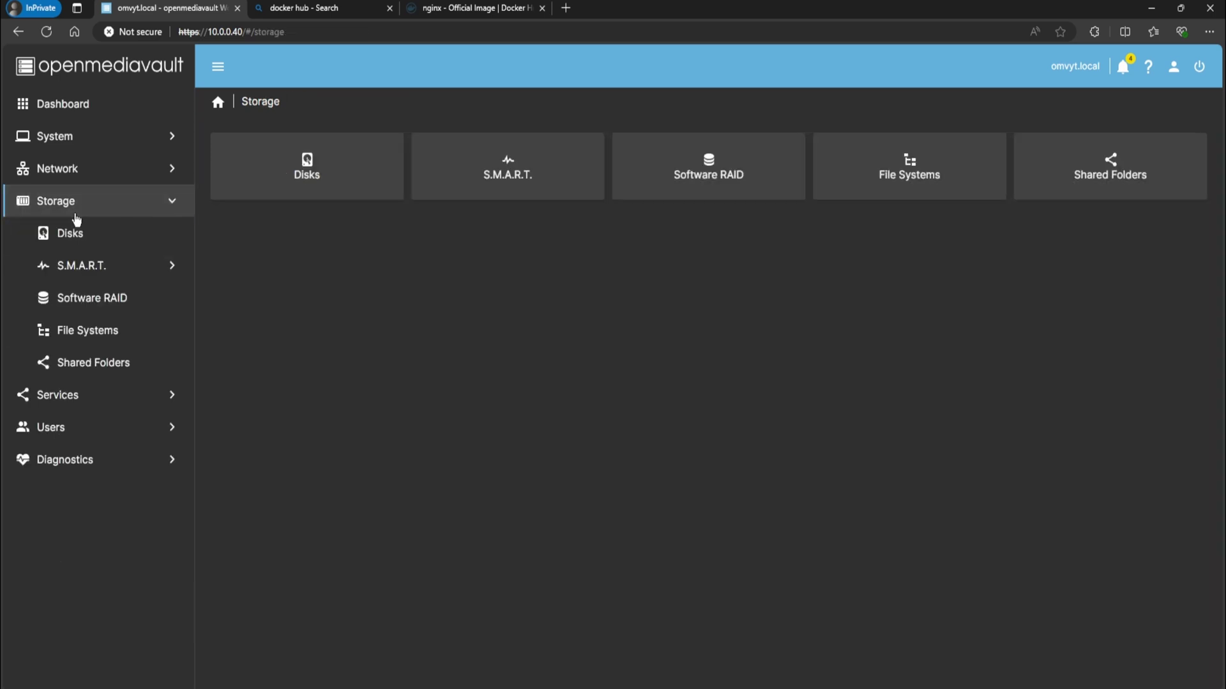
click(88, 362)
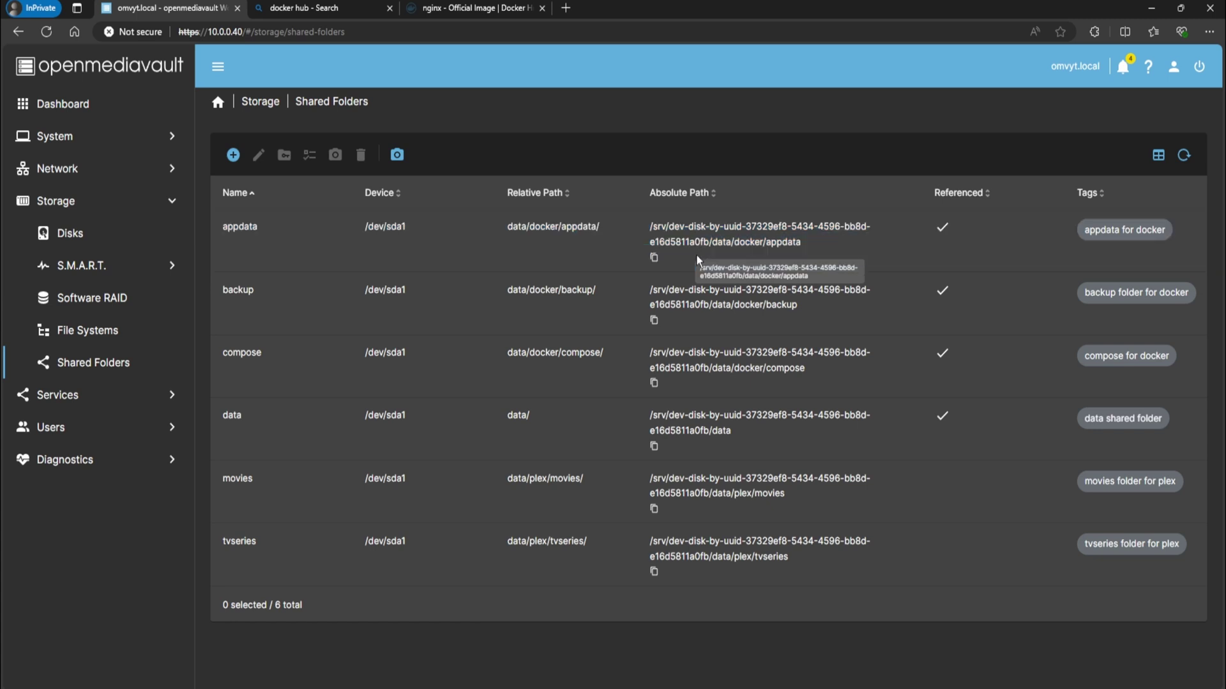
click(655, 258)
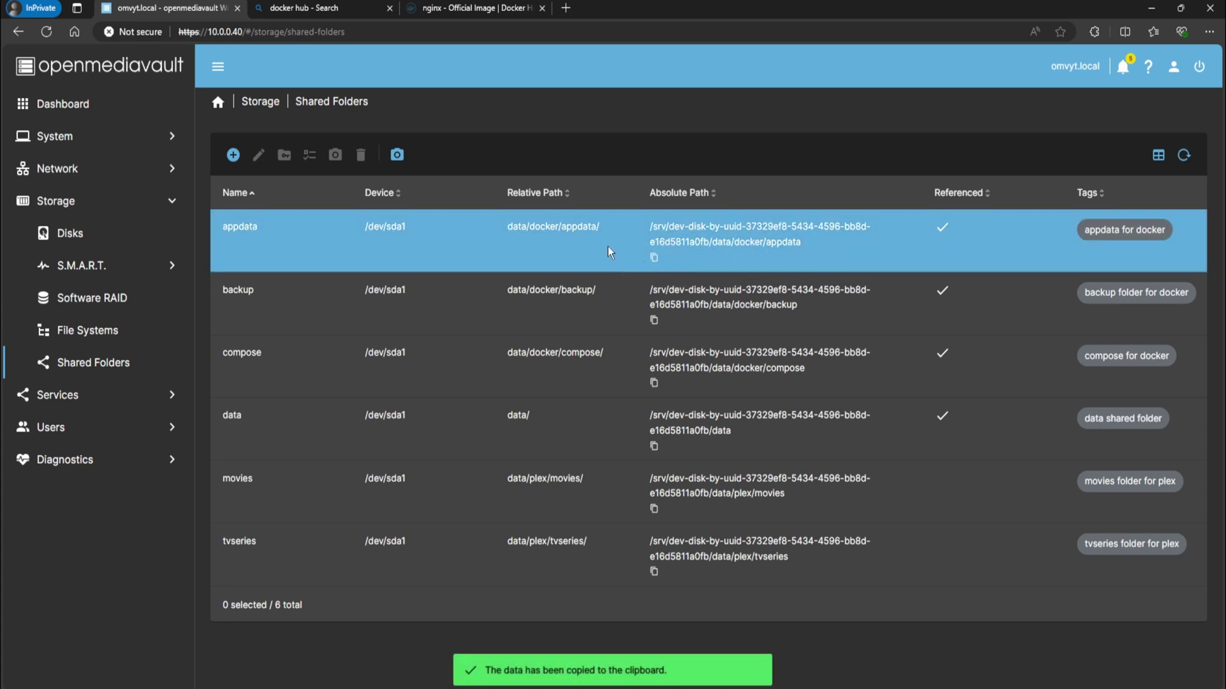
Bring up the nginx compose file from the Compose files list and close the output window when it finishes.
click(61, 395)
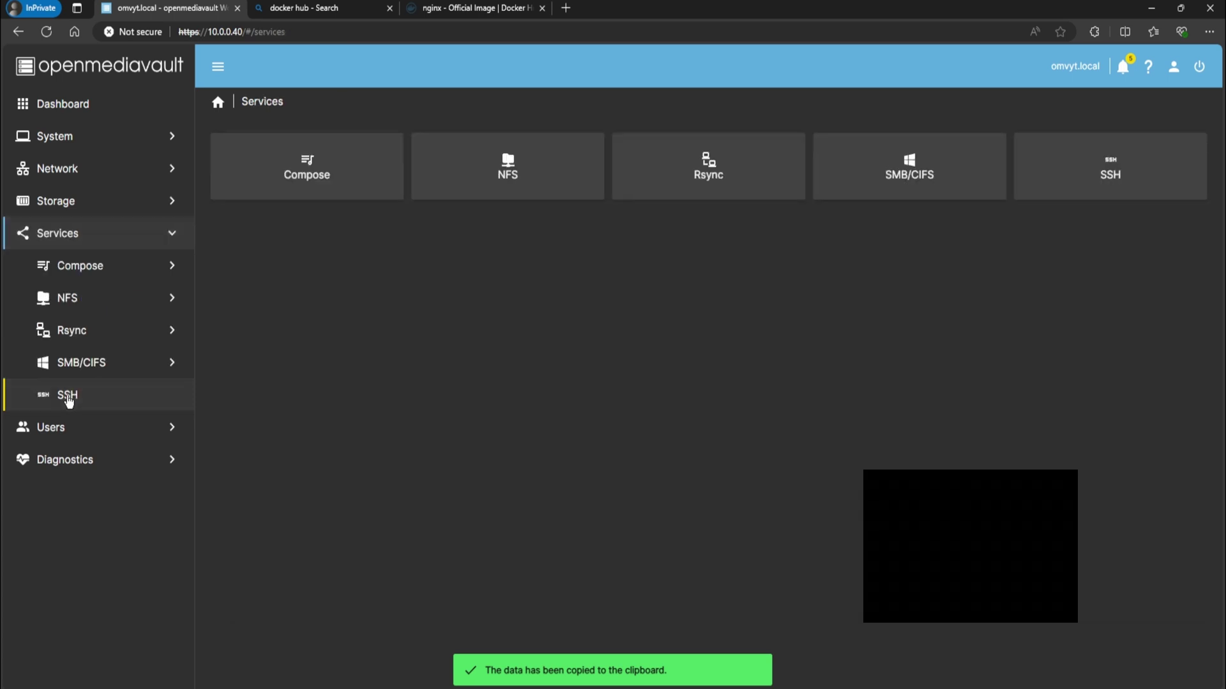
click(292, 195)
click(385, 188)
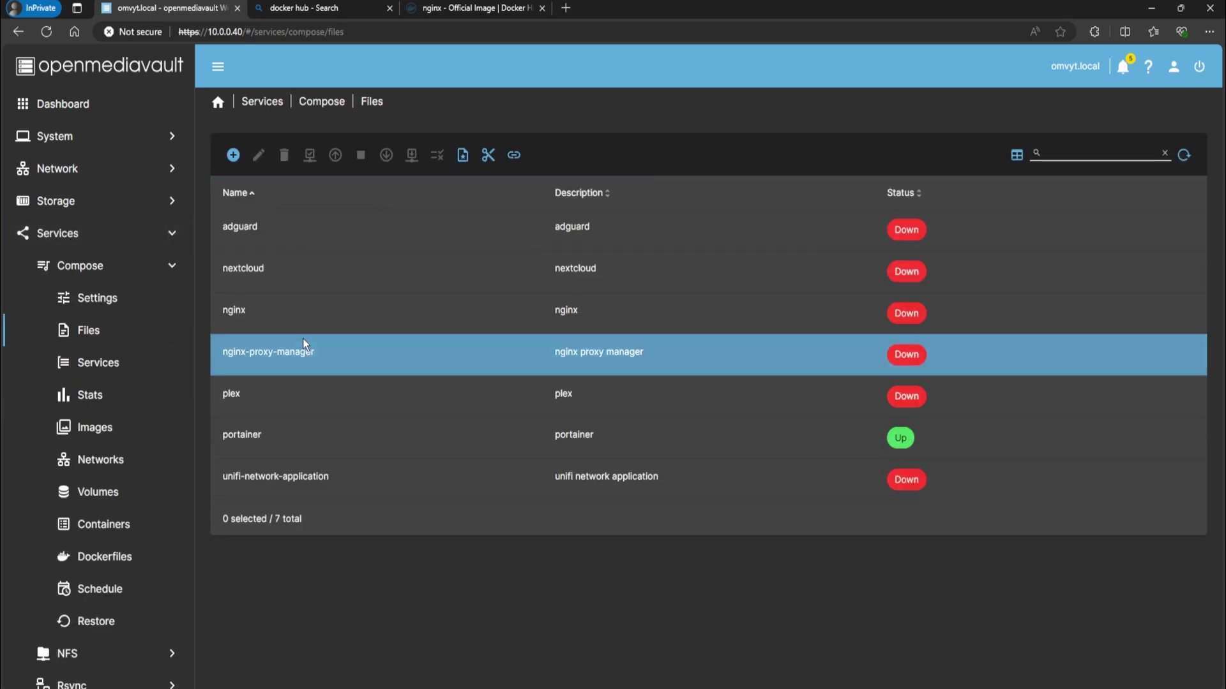
click(332, 315)
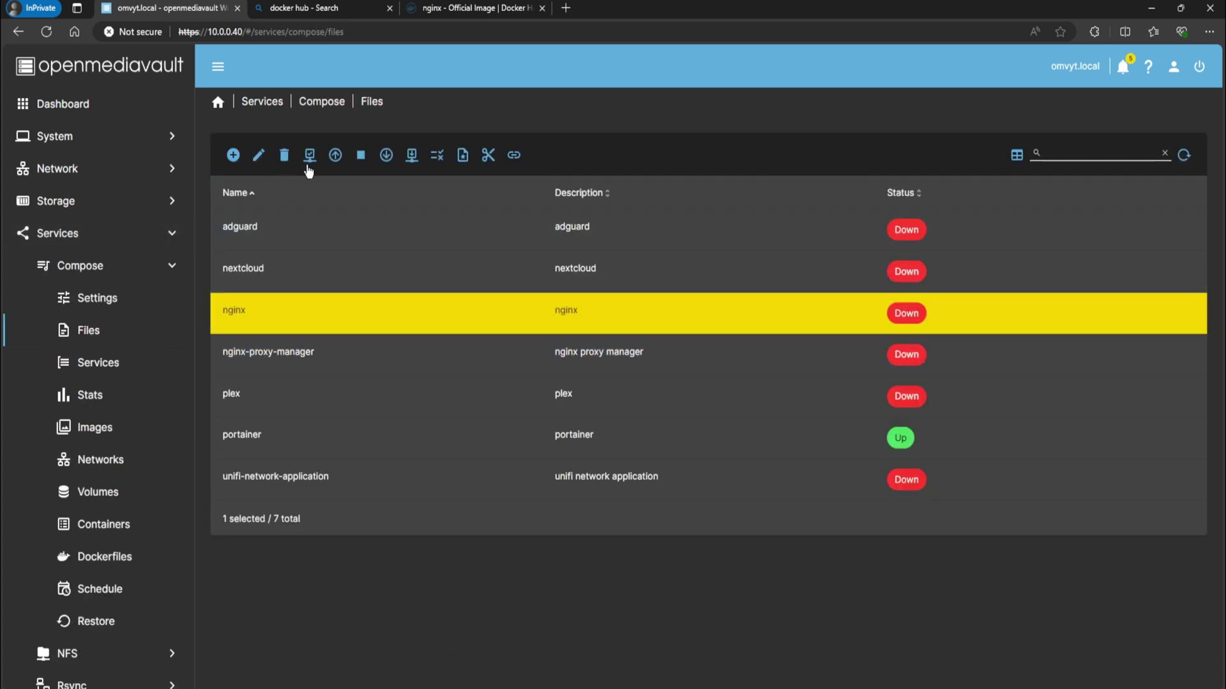
click(334, 156)
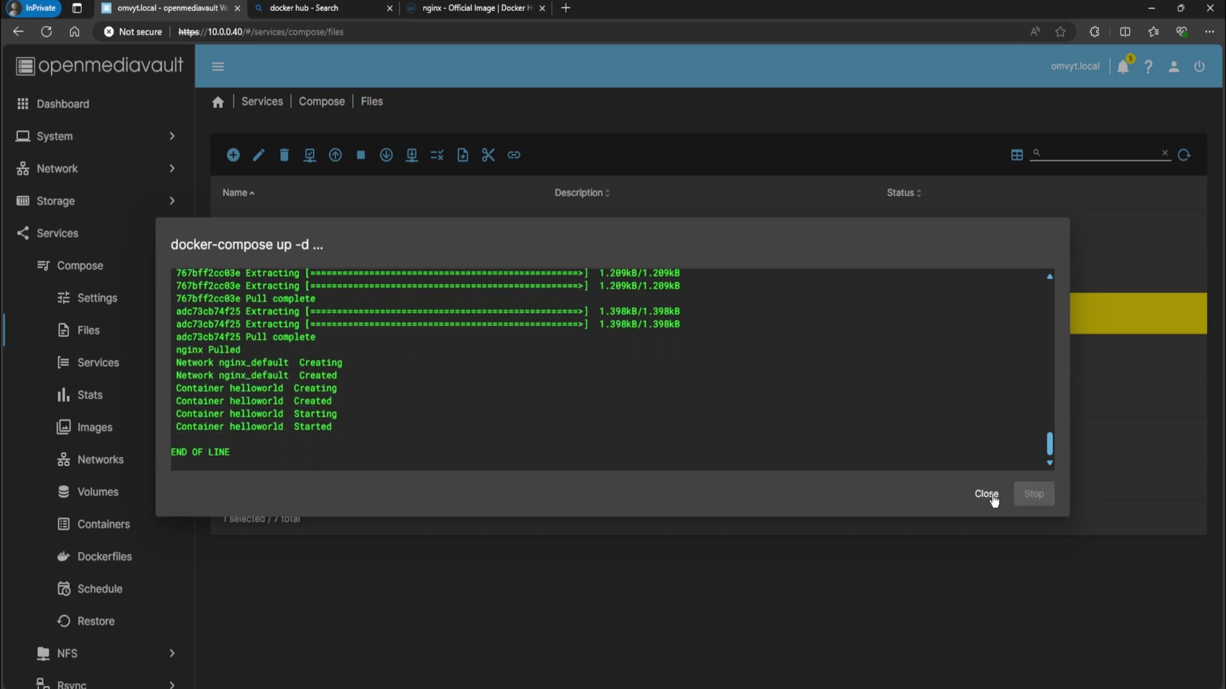
click(988, 497)
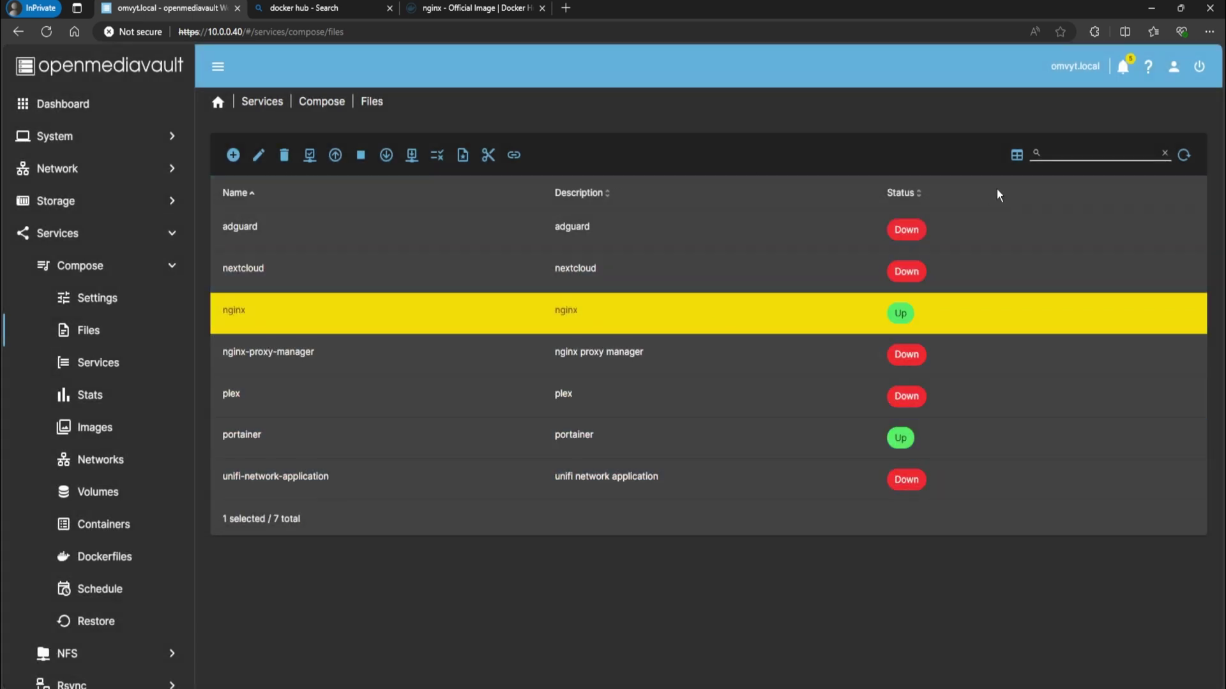
Enlarge the browser's page zoom to 125%.
click(1209, 31)
click(1183, 123)
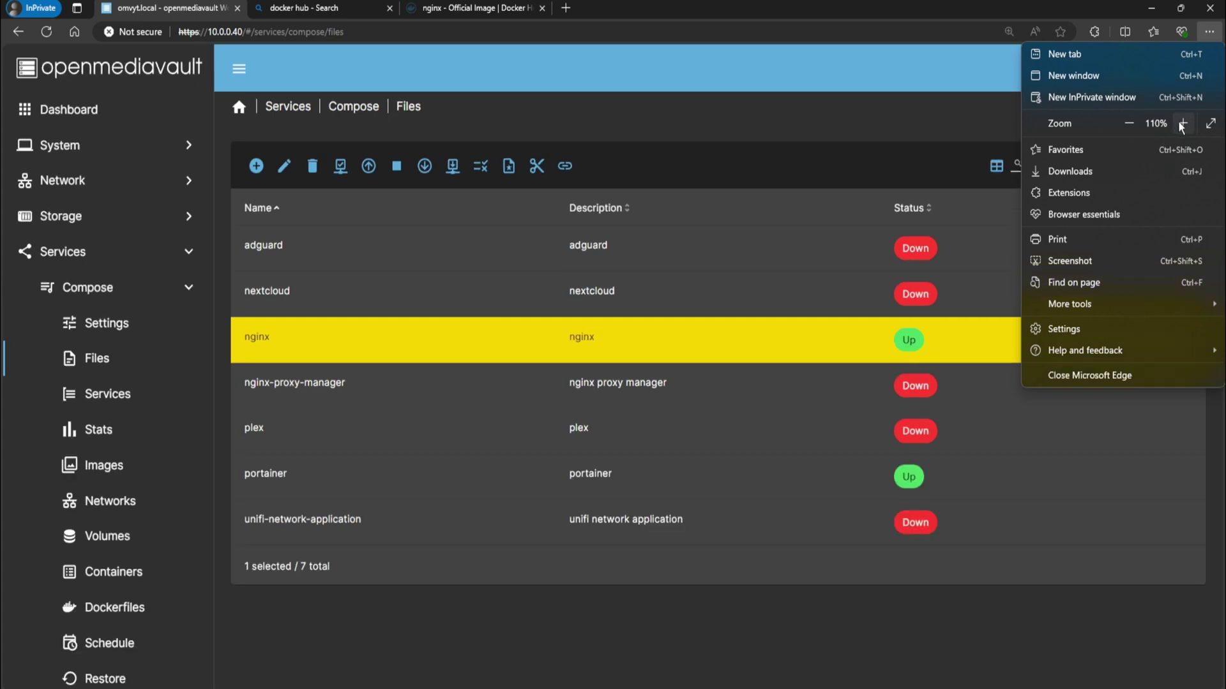
click(1183, 123)
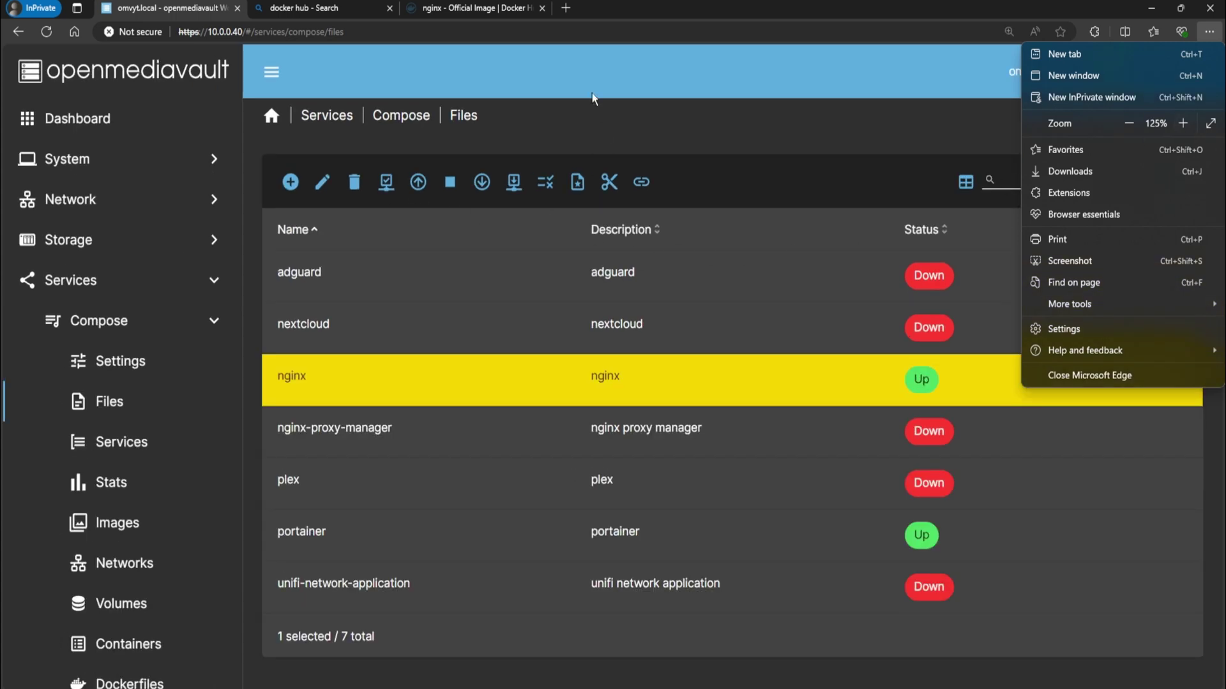
Open 10.0.0.40:8080 in a new browser tab and check the page the nginx container serves.
click(565, 12)
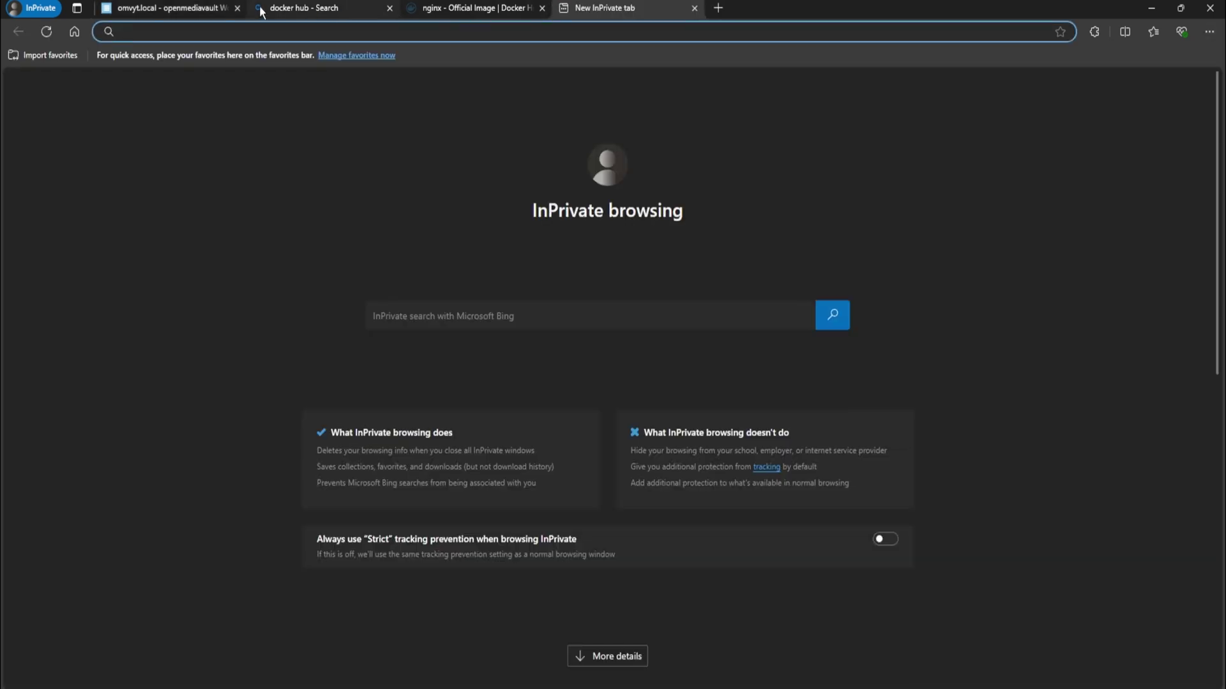
text(10.0.0.40)
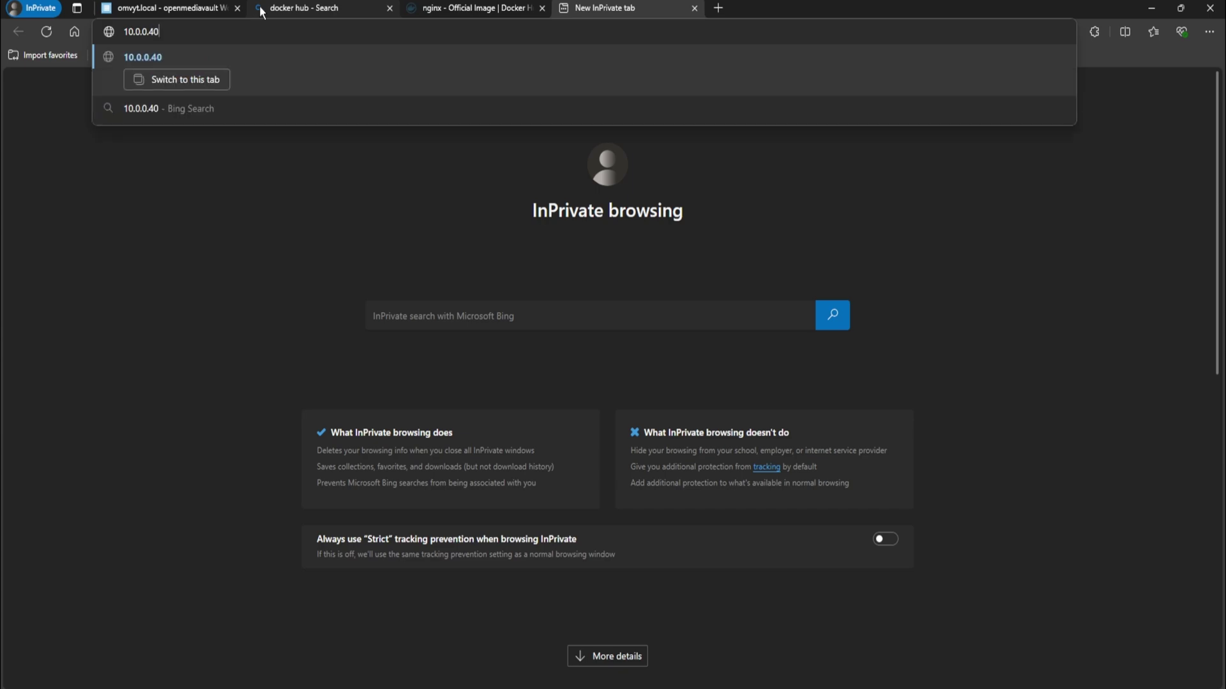
text(:8080)
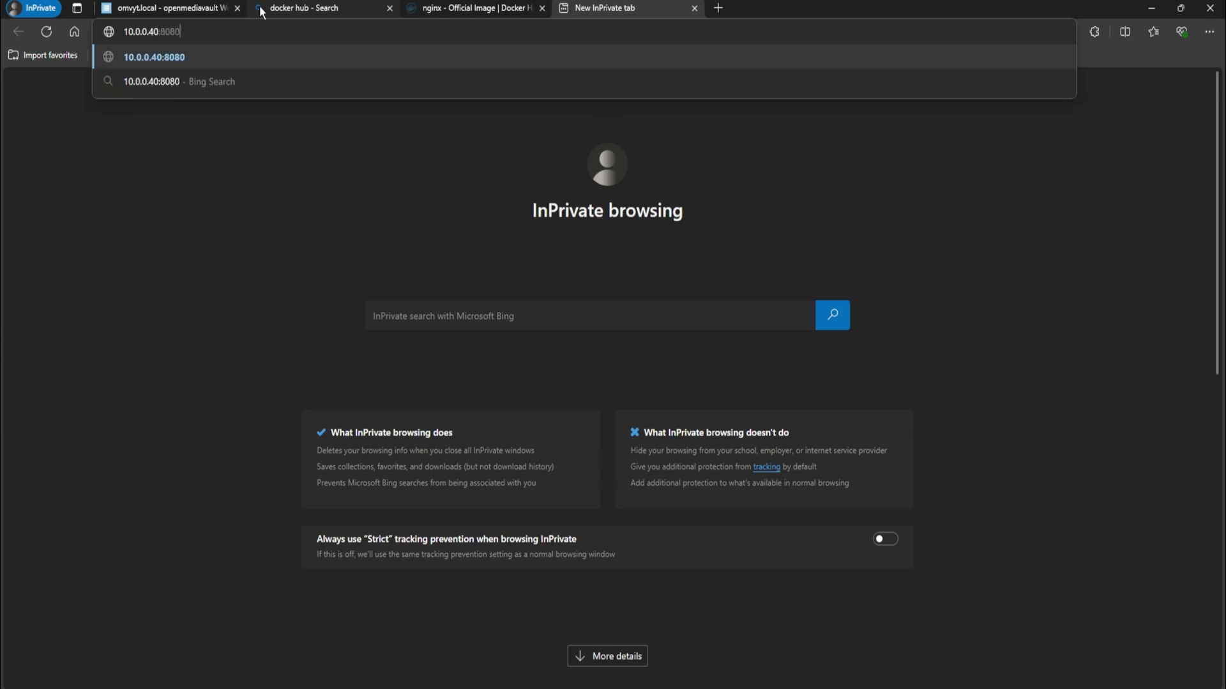
key(Return)
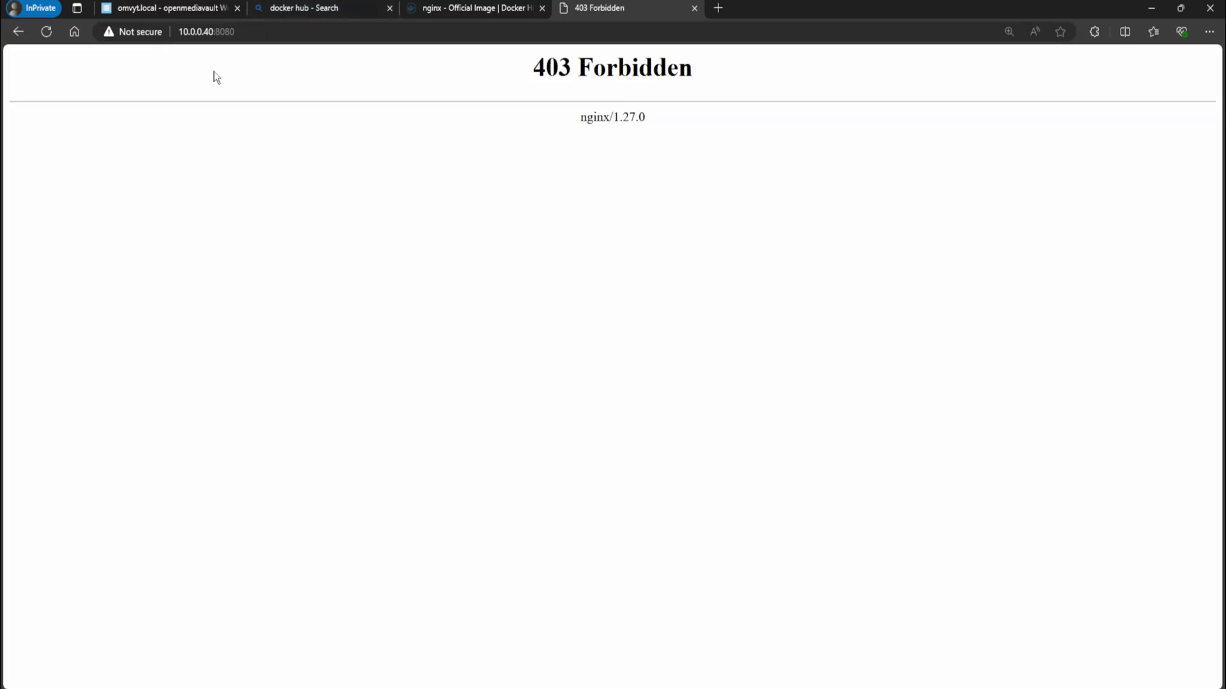
drag(637, 119, 572, 121)
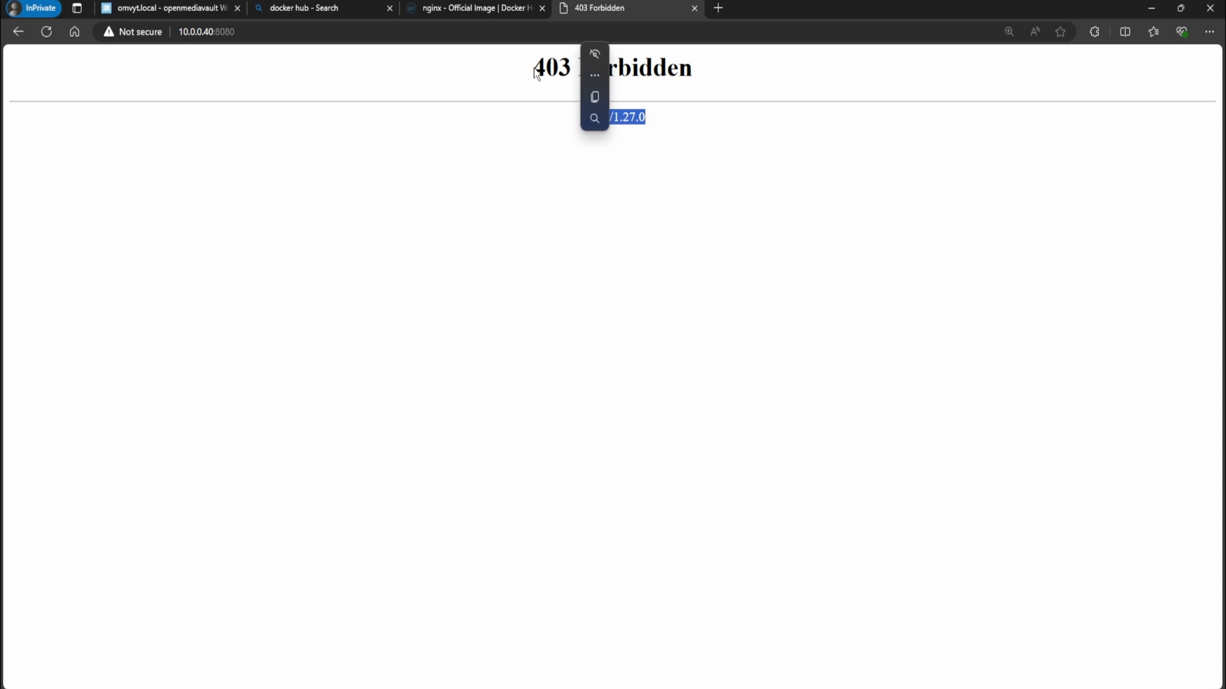
drag(535, 69, 709, 79)
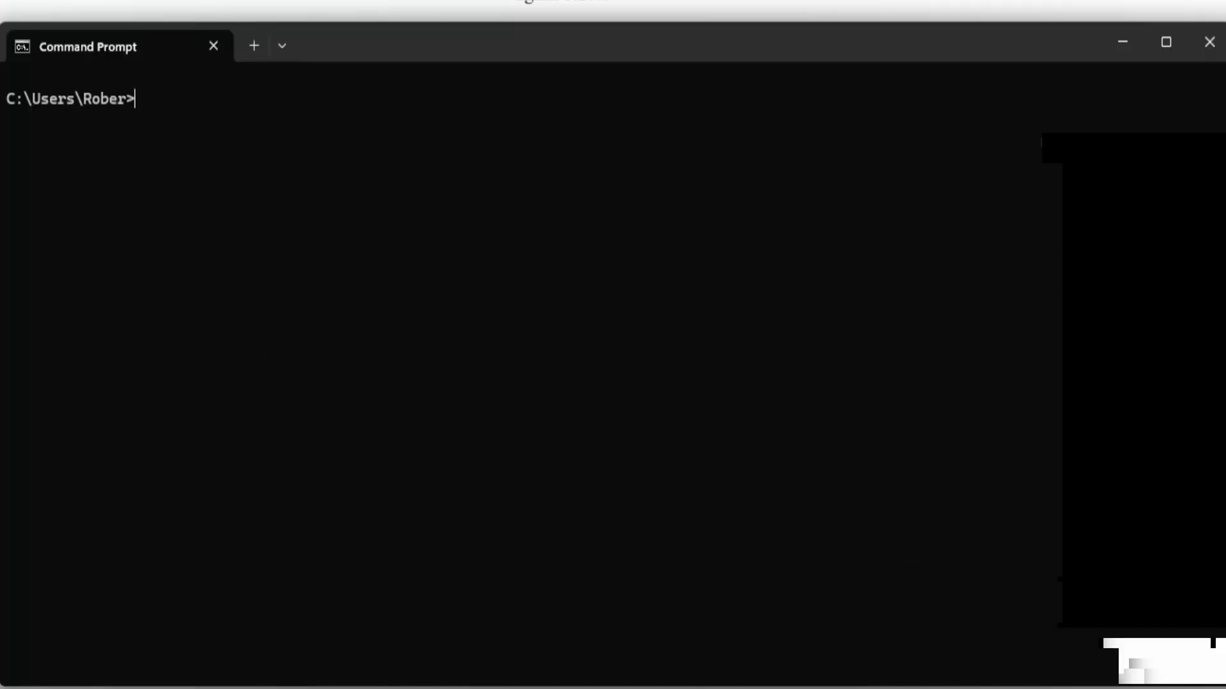
In the Command Prompt, connect over SSH as root to 10.0.0.40 and enter the account password.
text(ssh )
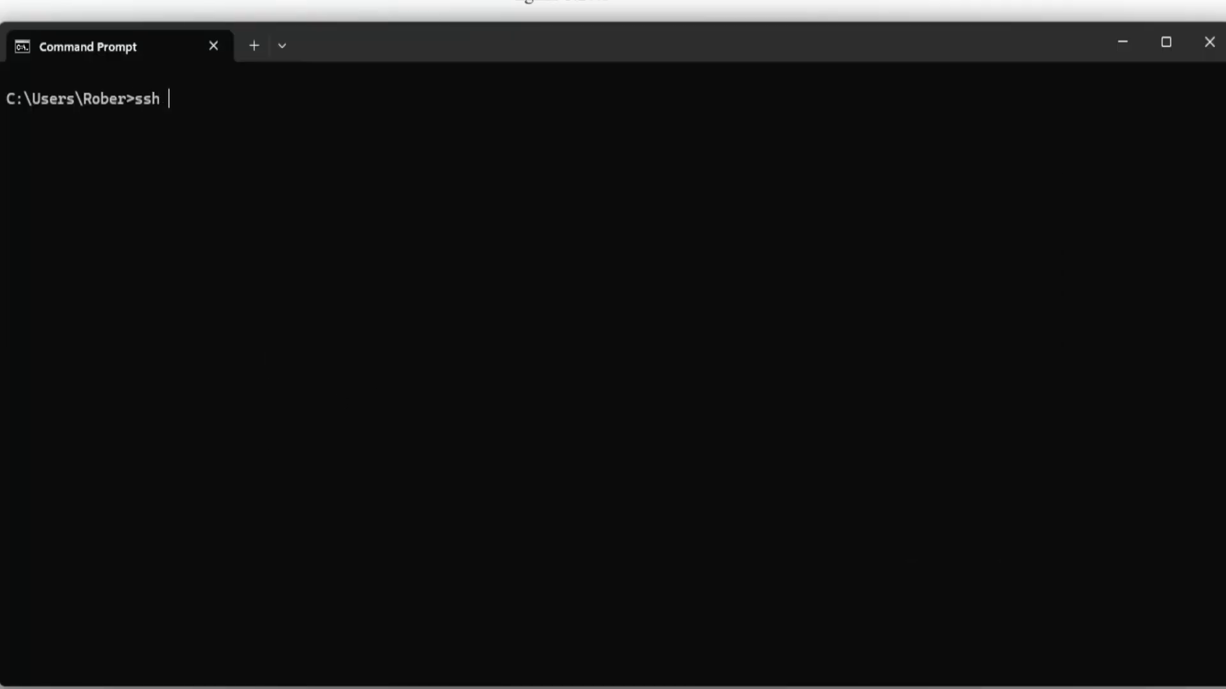
text(root@10.0.0.040)
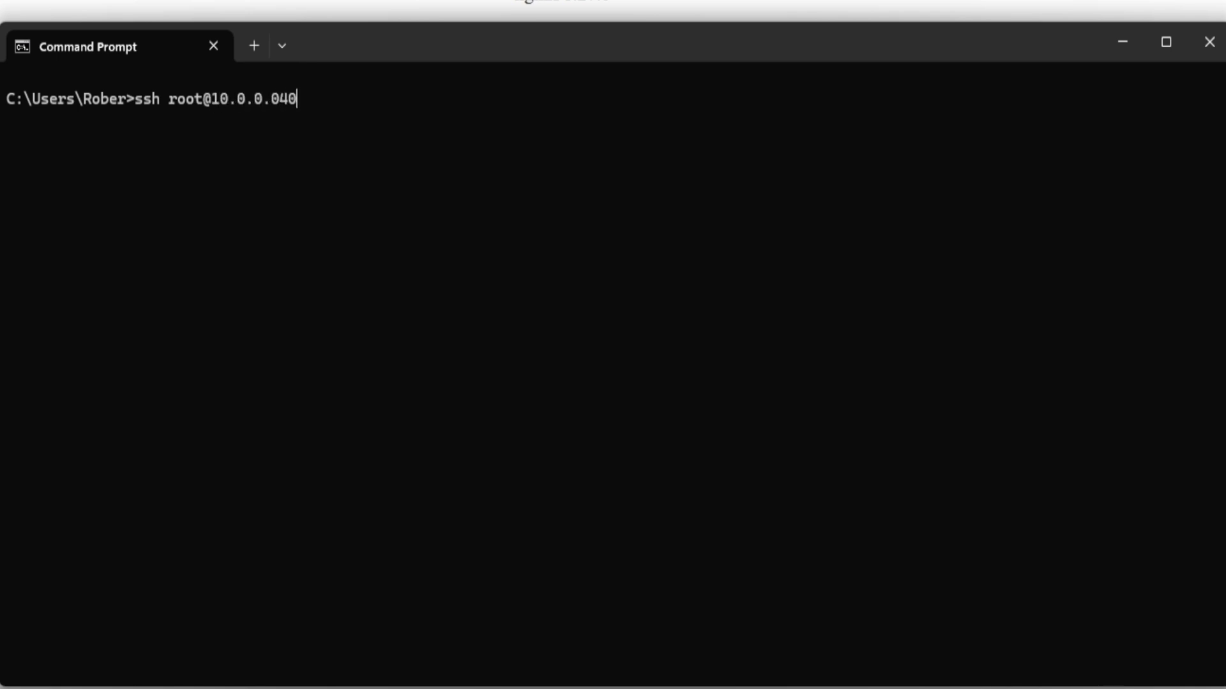
key(Left)
key(Left)
key(BackSpace)
key(Return)
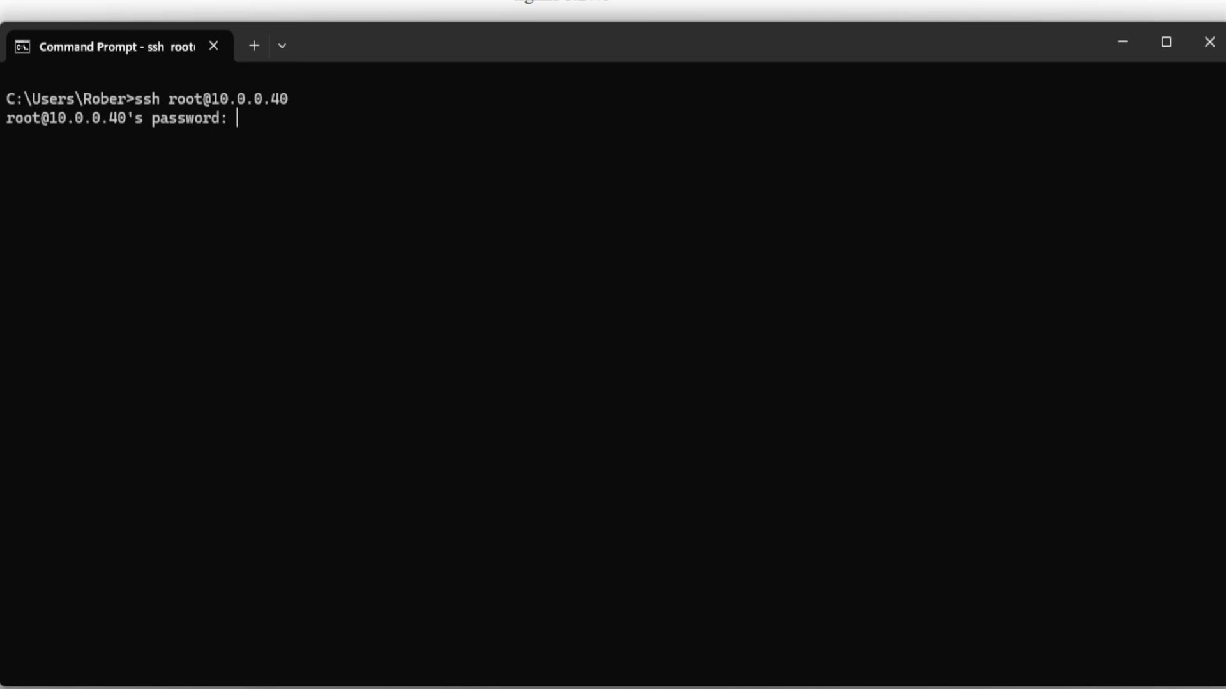
key(Return)
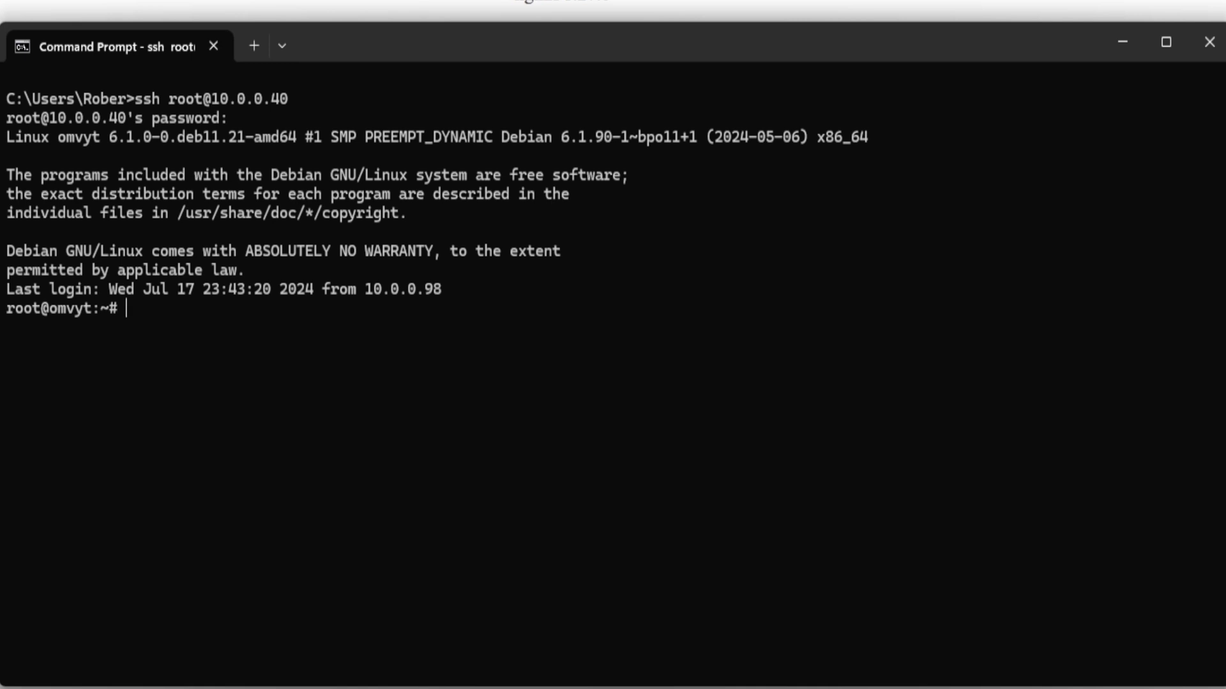
Change to /srv/dev-disk-by-uuid-37329ef8-5434-4596-bb8d-e16d5811a0fb/data/docker/appdata and list its contents in long format.
text(cd)
text(/srv/dev-disk-by-uuid-37329ef8-5434-4596-bb8d-e16d5811a0fb/data/docker/appdata)
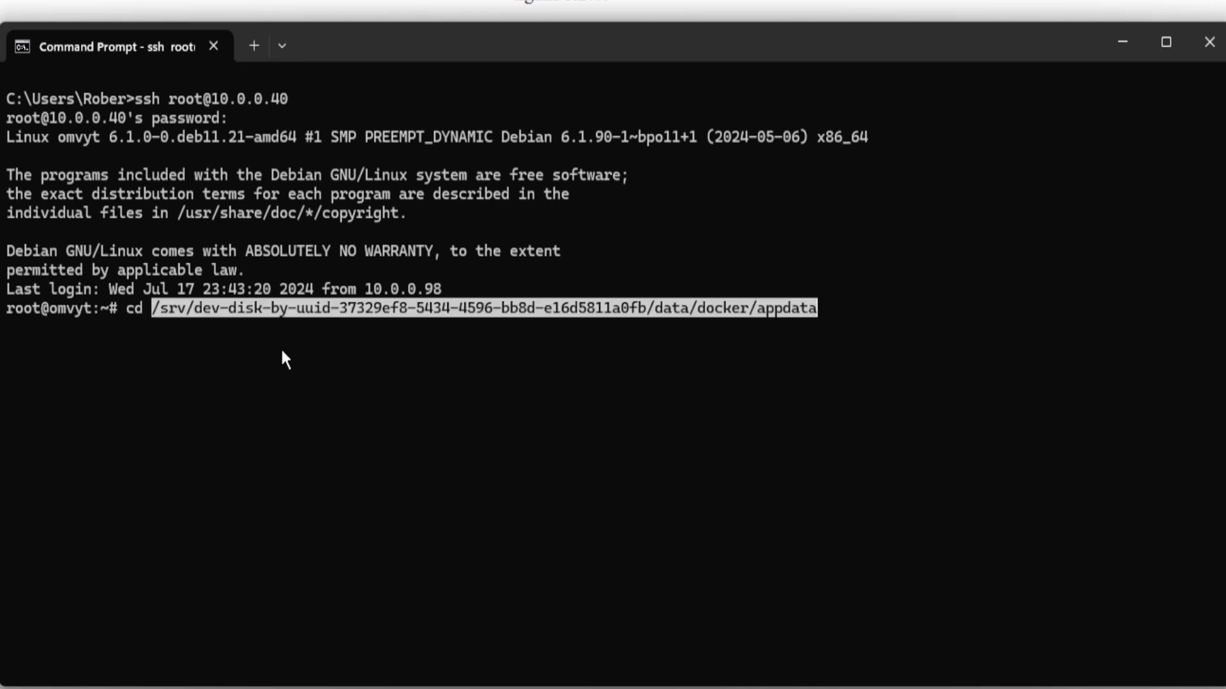
key(Return)
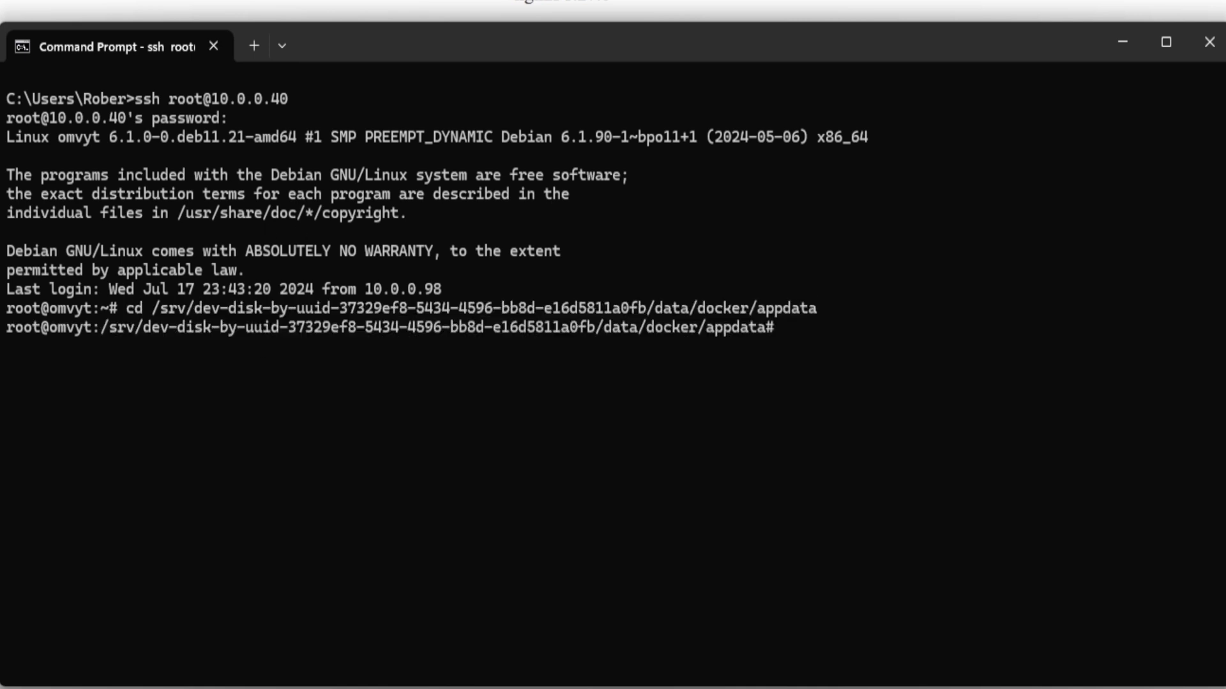
text(ls -l)
key(Return)
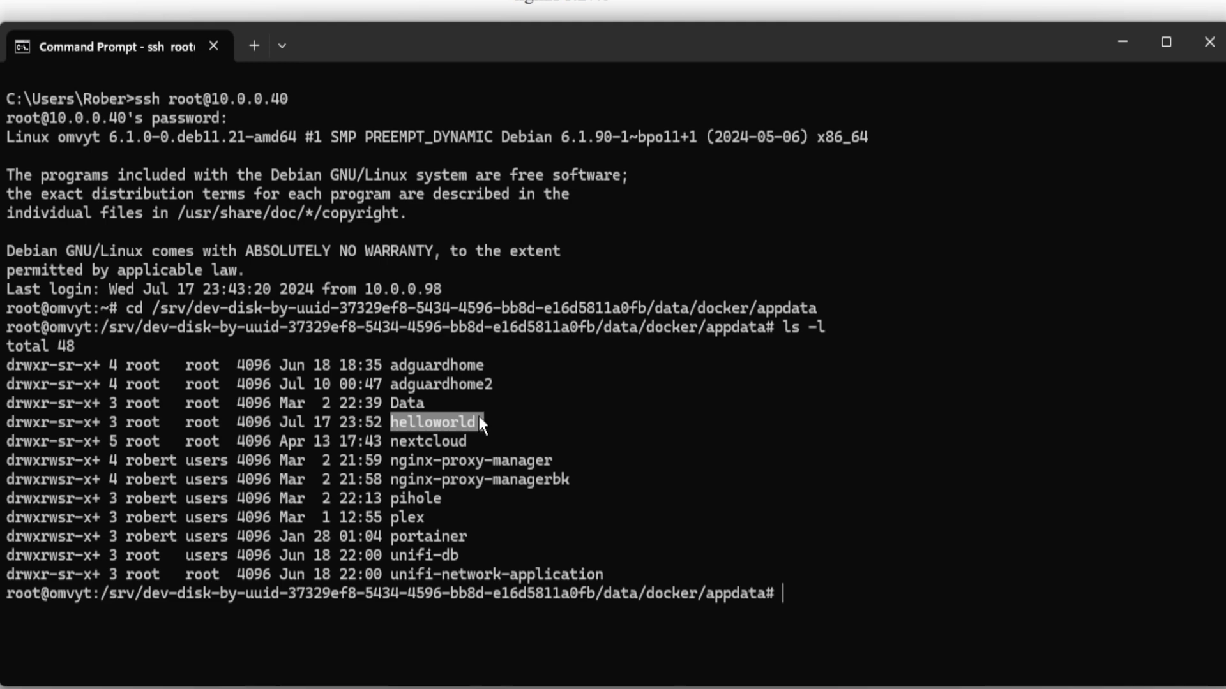
right_click(825, 588)
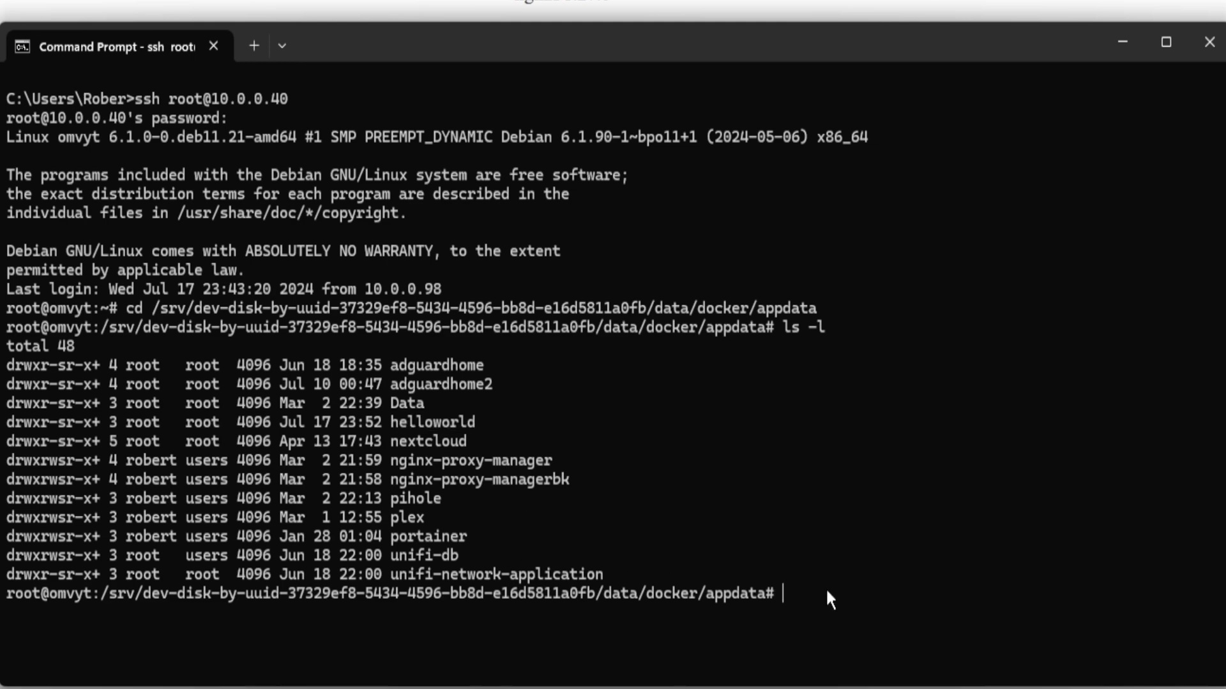
Change to the helloworld/html/ folder and list its contents in long format.
text(cd he)
key(Tab)
key(BackSpace)
key(BackSpace)
key(BackSpace)
key(BackSpace)
key(BackSpace)
key(BackSpace)
key(BackSpace)
key(BackSpace)
key(BackSpace)
key(BackSpace)
key(BackSpace)
text(he)
key(Tab)
text(h)
key(Tab)
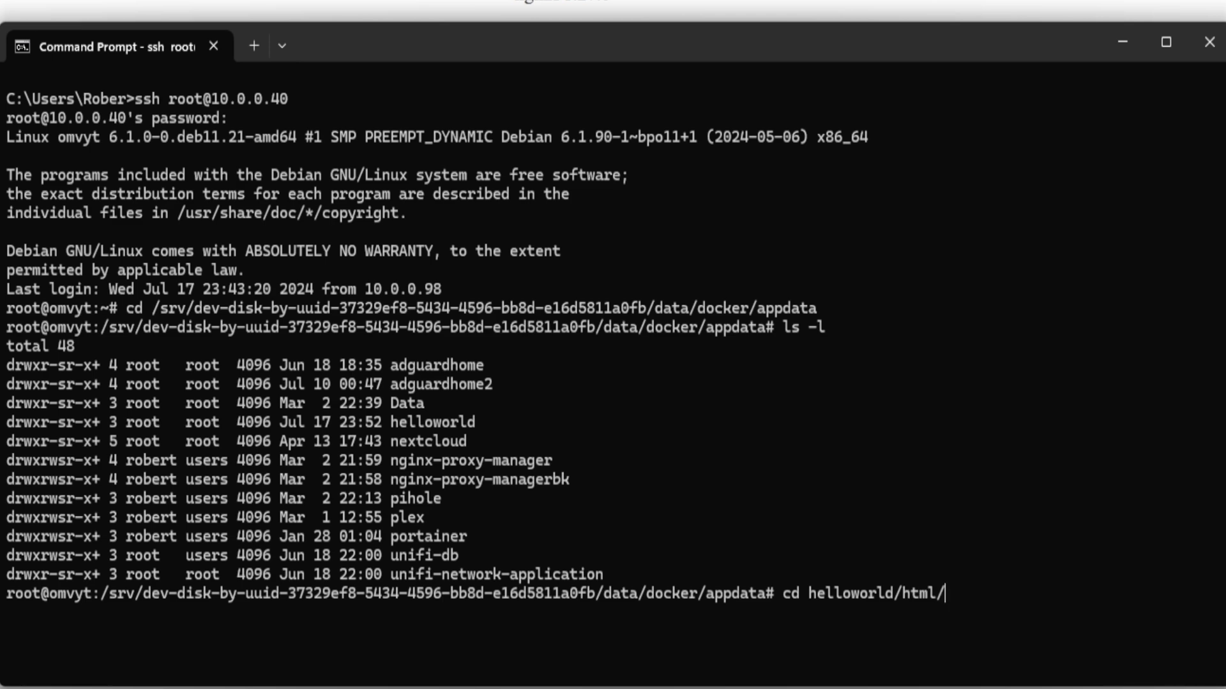
key(Return)
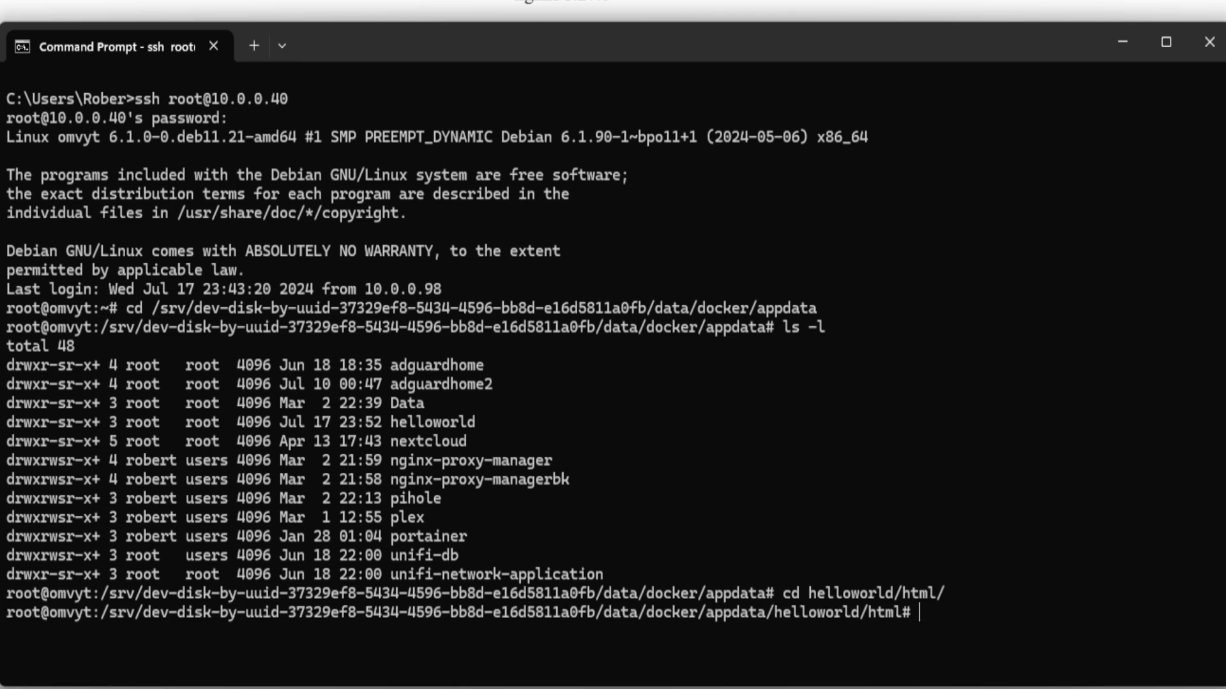
text(ls -l)
key(Return)
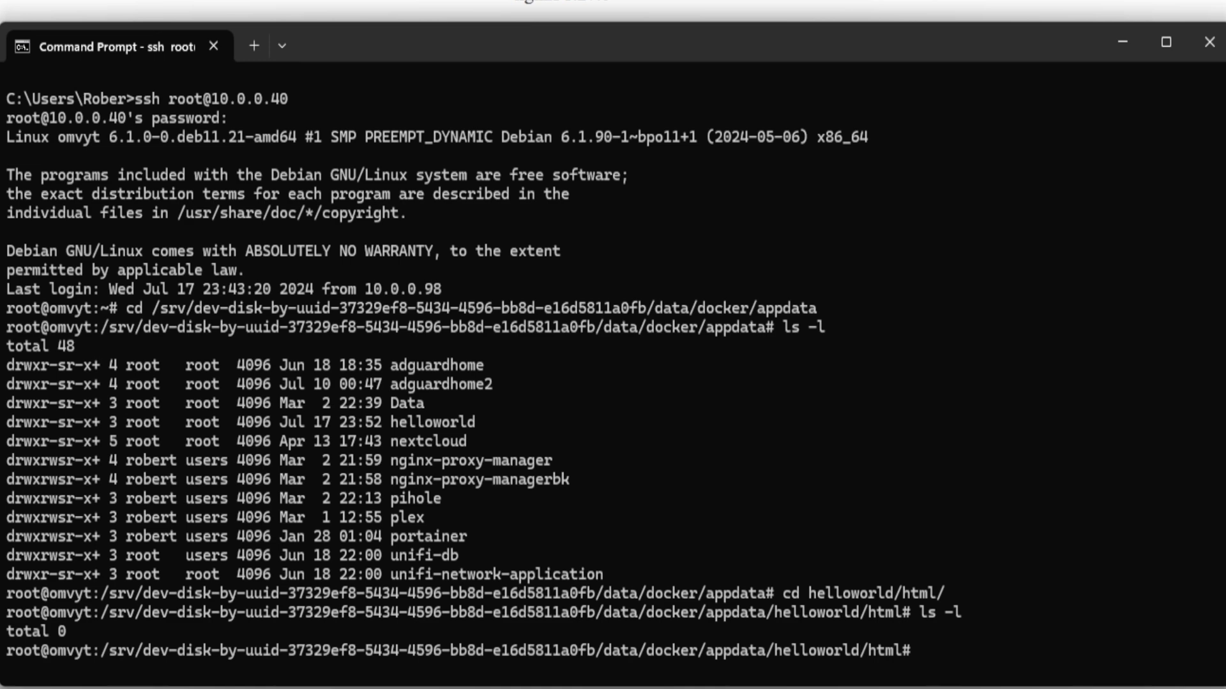
text(nano)
key(BackSpace)
key(BackSpace)
text(o)
key(BackSpace)
key(BackSpace)
key(BackSpace)
key(BackSpace)
key(BackSpace)
text(apt install nano)
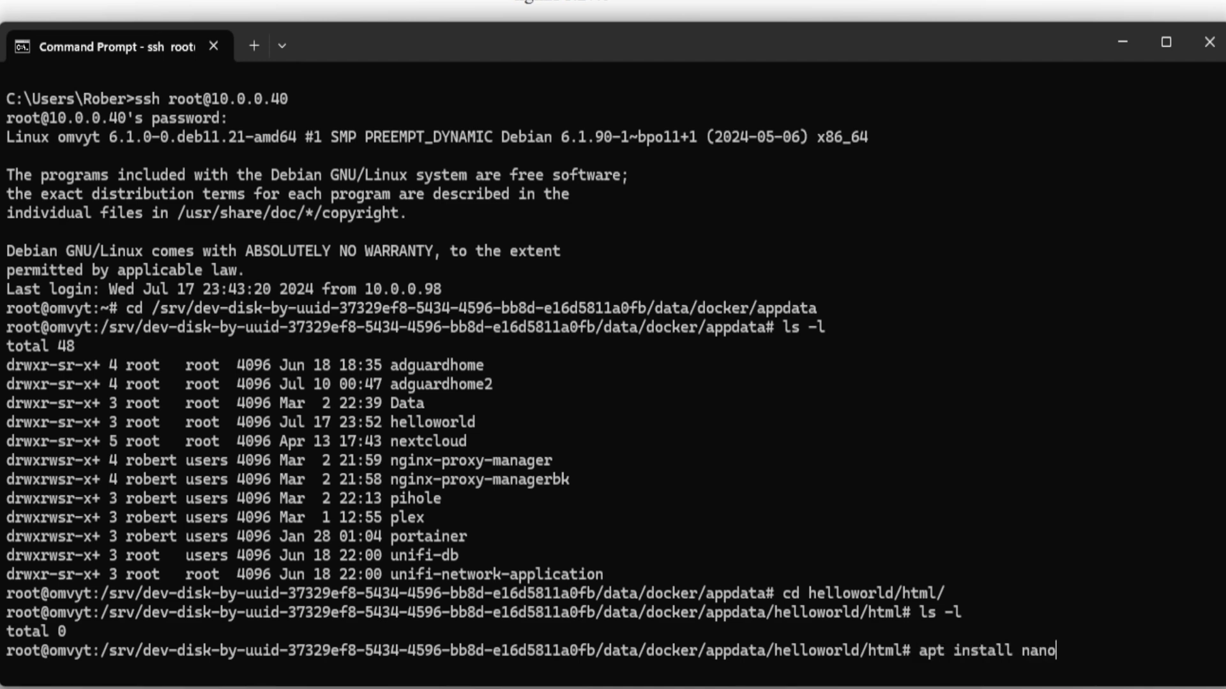
key(BackSpace)
key(BackSpace)
key(BackSpace)
key(BackSpace)
key(BackSpace)
key(BackSpace)
key(BackSpace)
key(BackSpace)
key(BackSpace)
key(BackSpace)
key(BackSpace)
key(BackSpace)
key(BackSpace)
key(BackSpace)
key(BackSpace)
key(BackSpace)
key(BackSpace)
Create index.html in nano with the title "Docker Nginx" and h2 heading "Hello from Nginx container", save it, and list the folder.
text(nano)
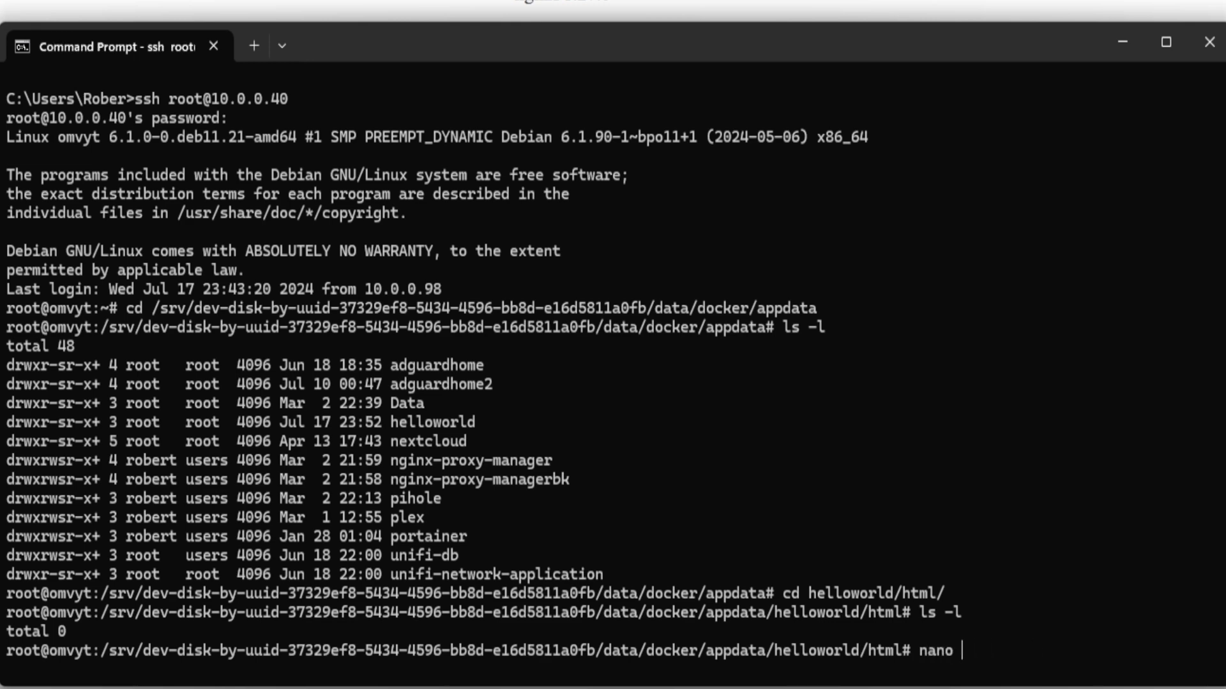
text( index.html)
key(Return)
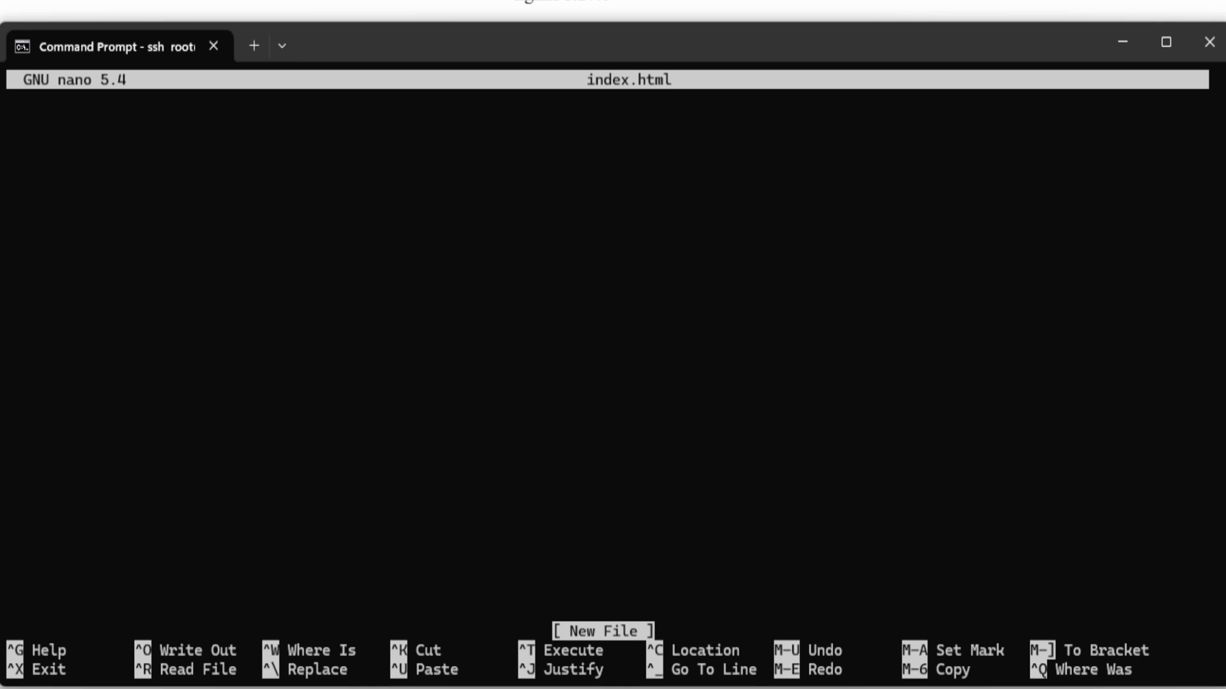
right_click(169, 217)
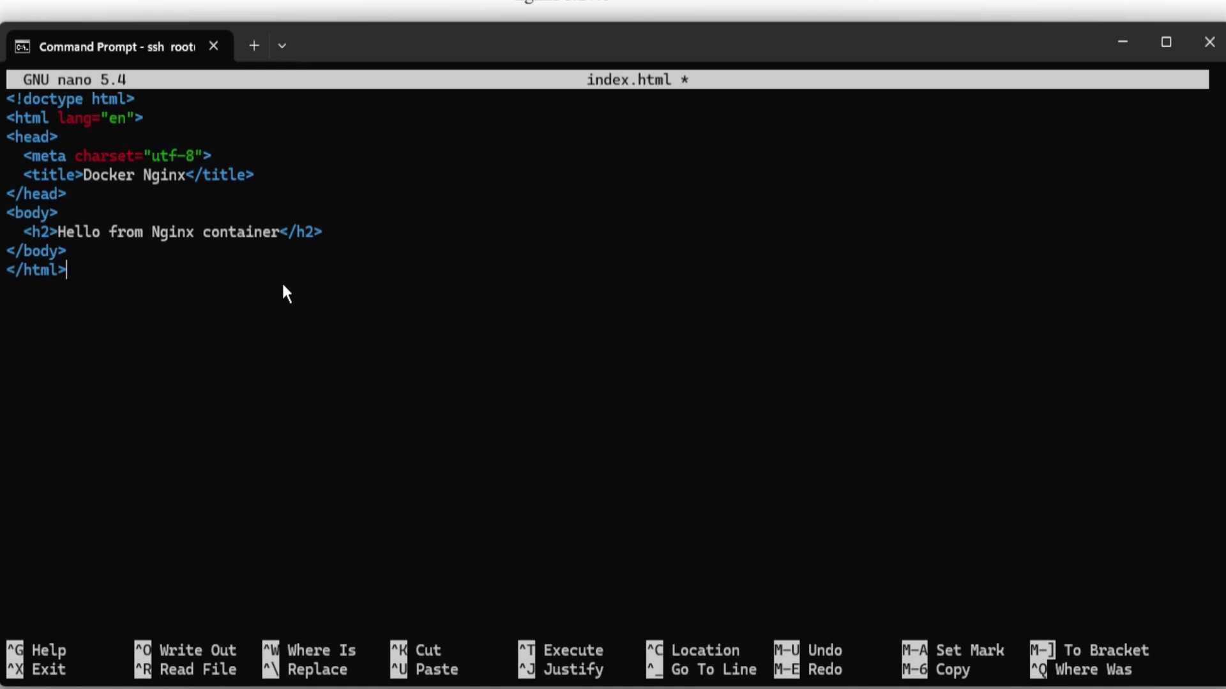
key(ctrl+o)
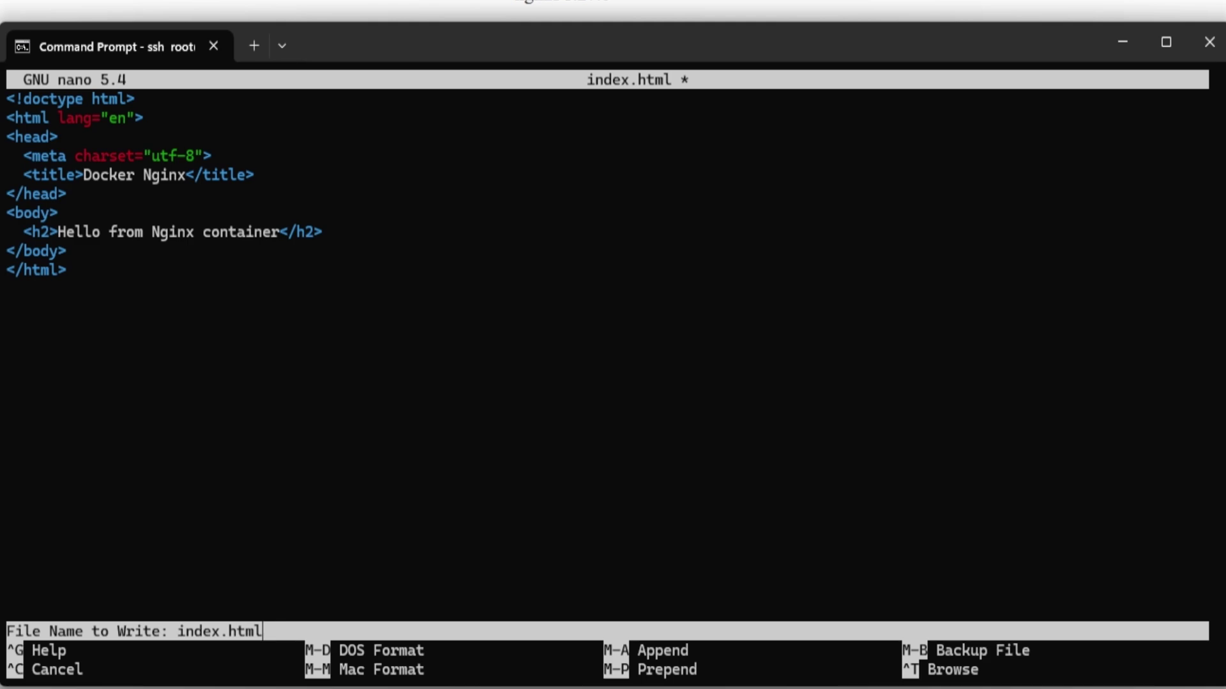
key(Return)
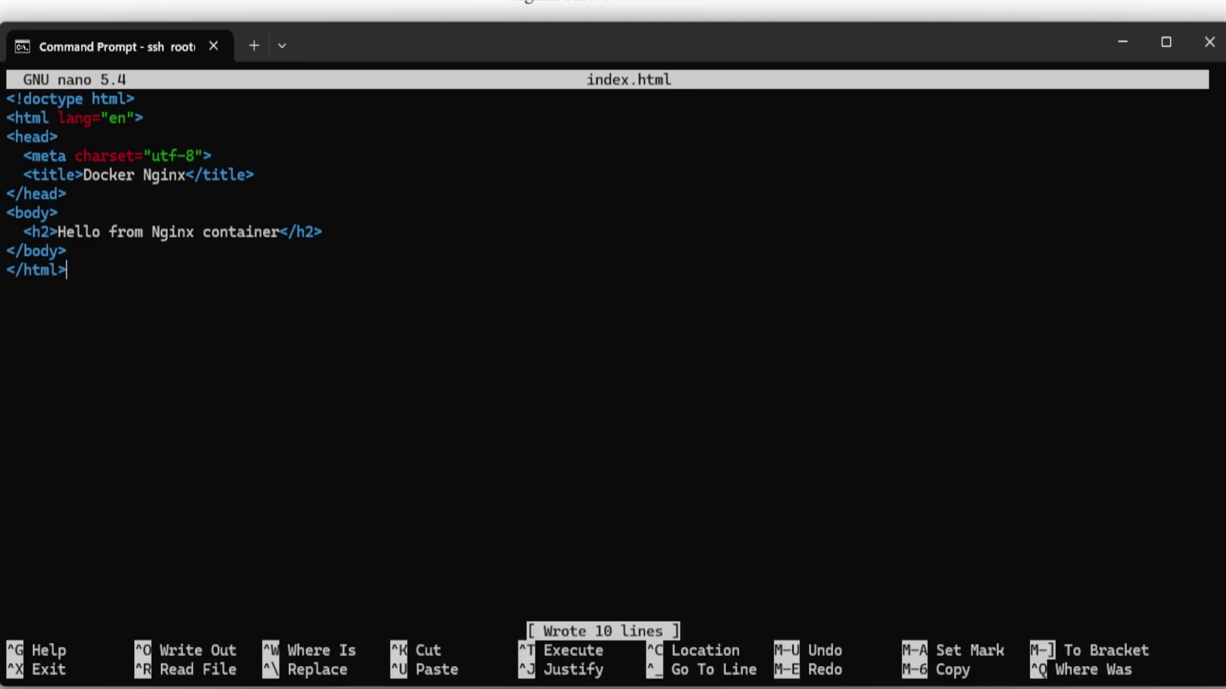
key(ctrl+x)
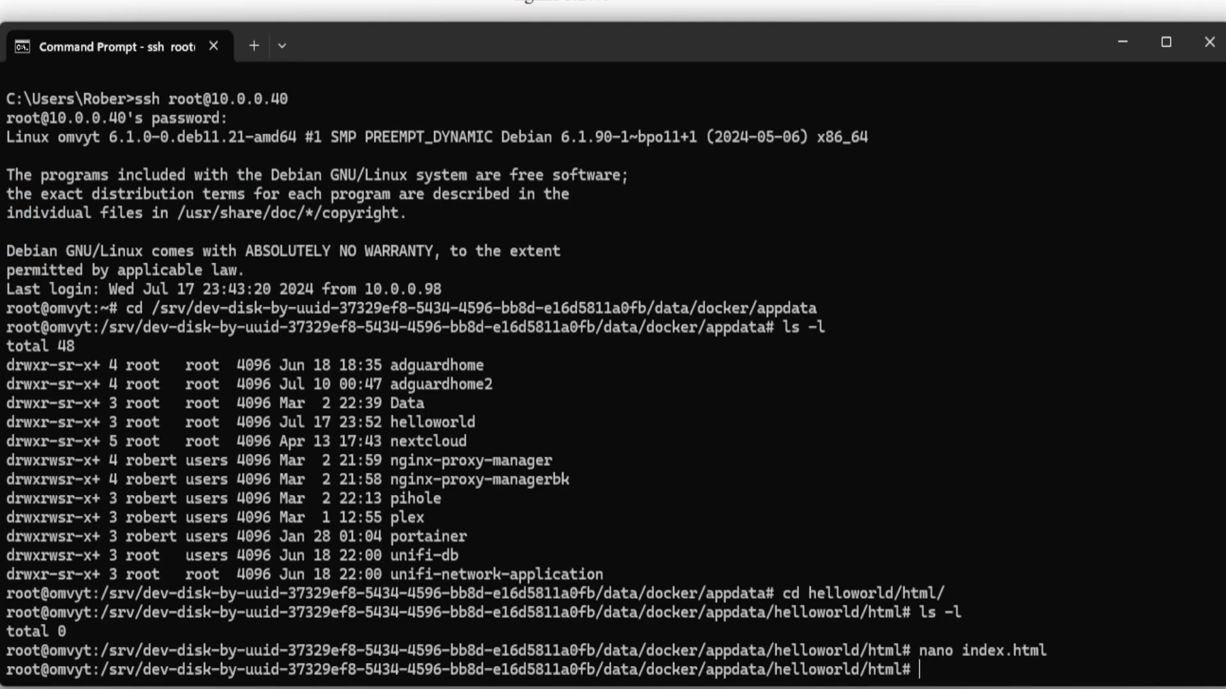
text(ls -l)
key(Return)
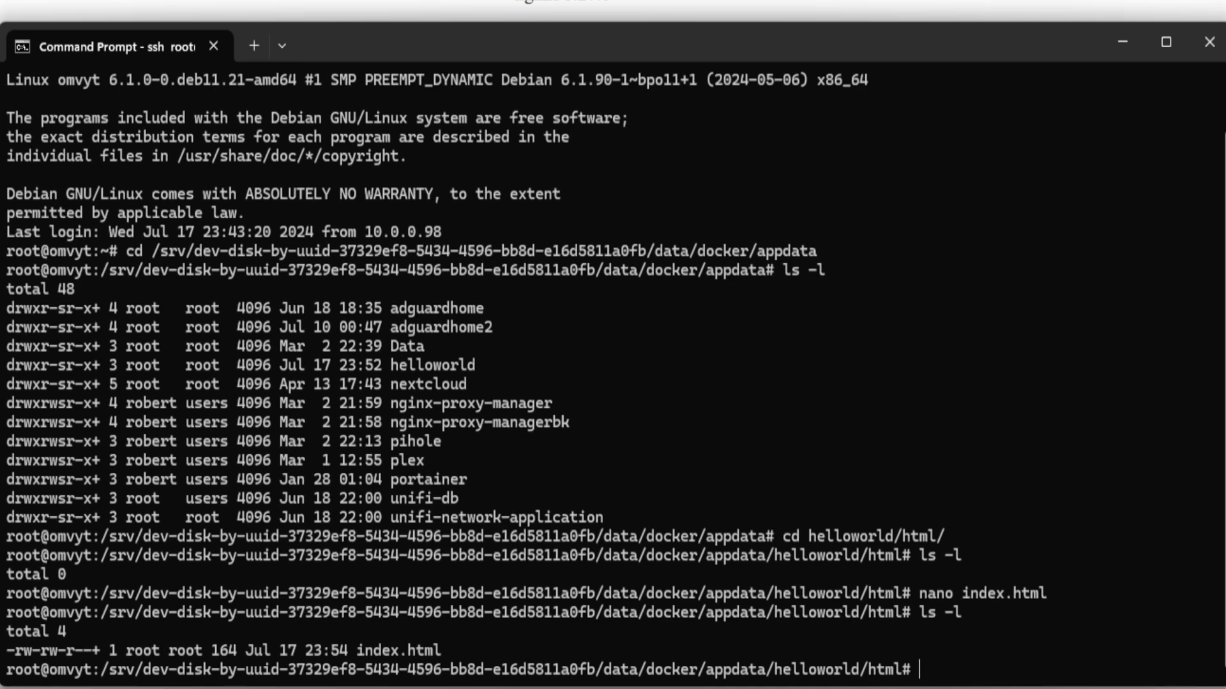
Switch to the browser and reload the 10.0.0.40:8080 page to check its heading and port.
key(alt+Tab)
click(48, 31)
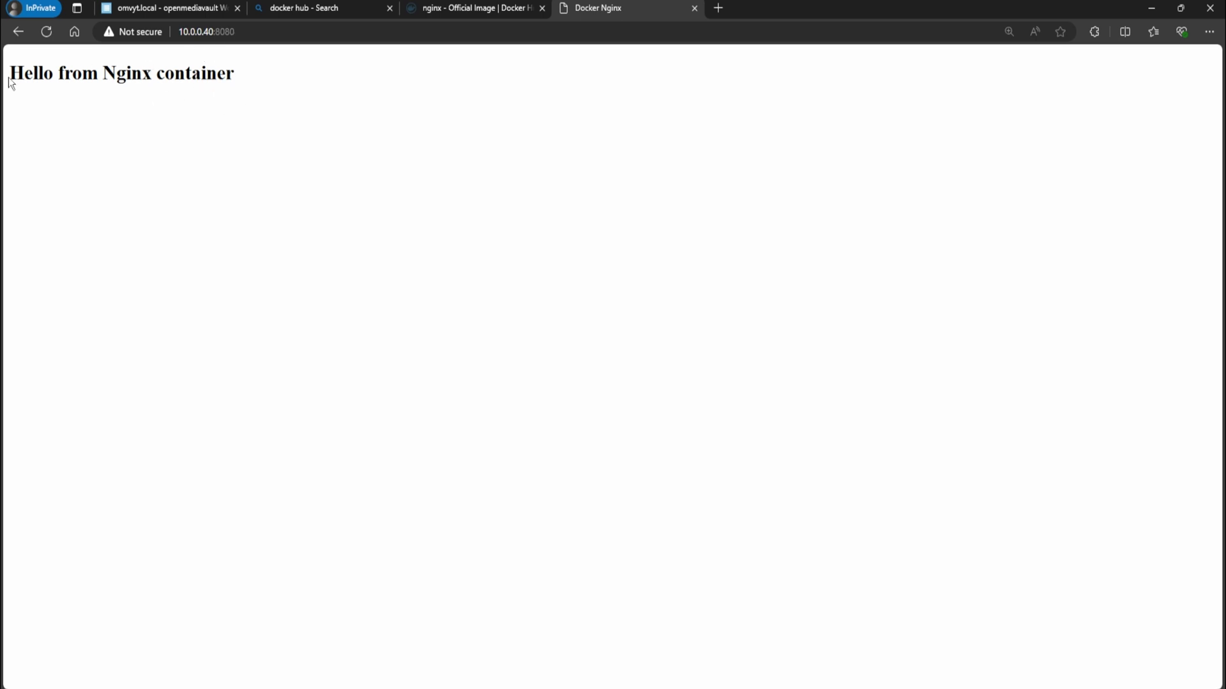
drag(8, 77, 243, 86)
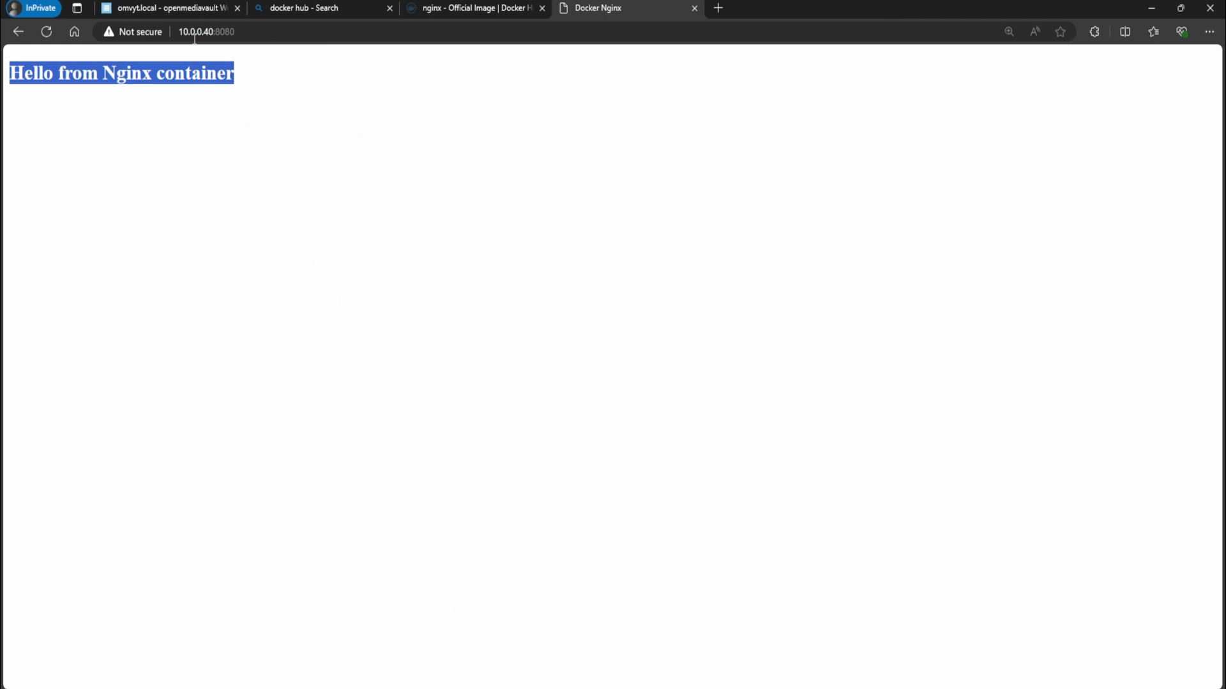
drag(243, 32, 216, 32)
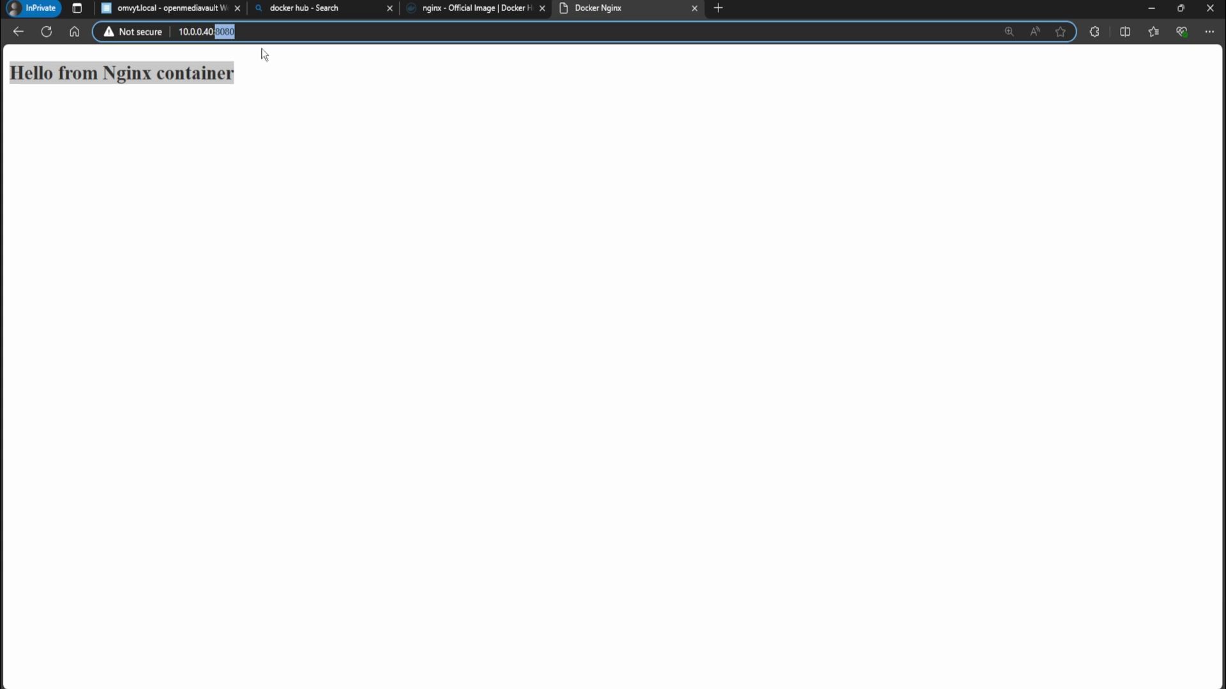
Take down the nginx compose file in openmediavault and close the output window.
click(190, 9)
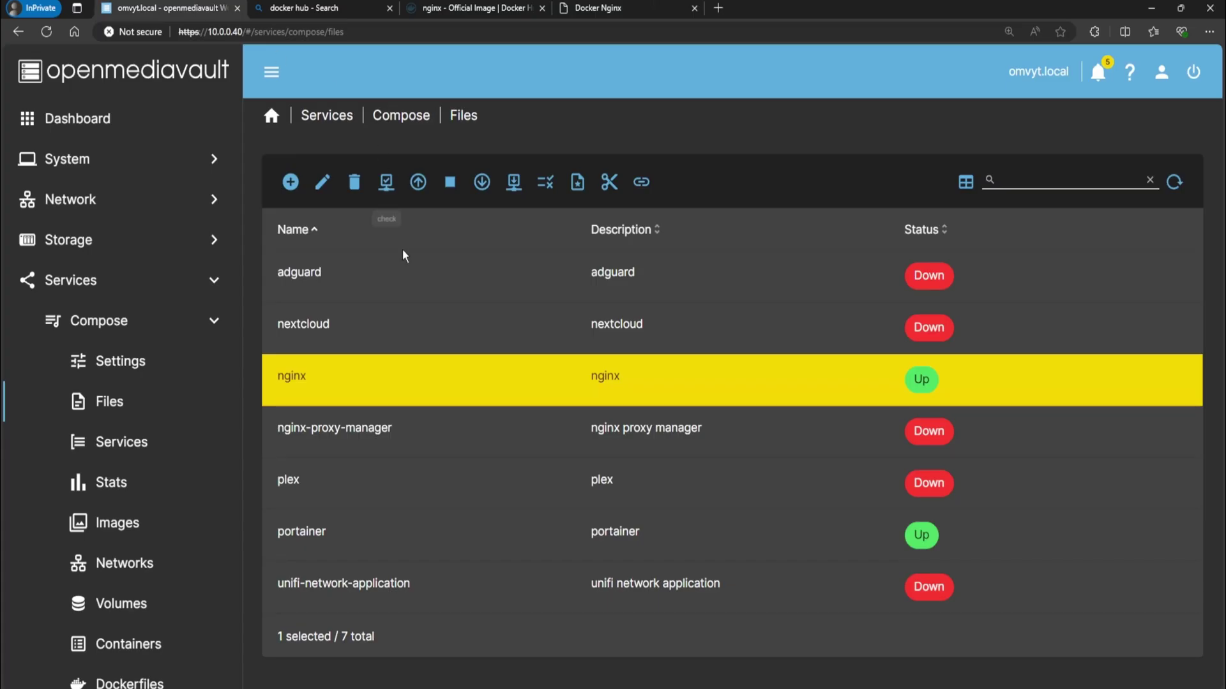
click(483, 183)
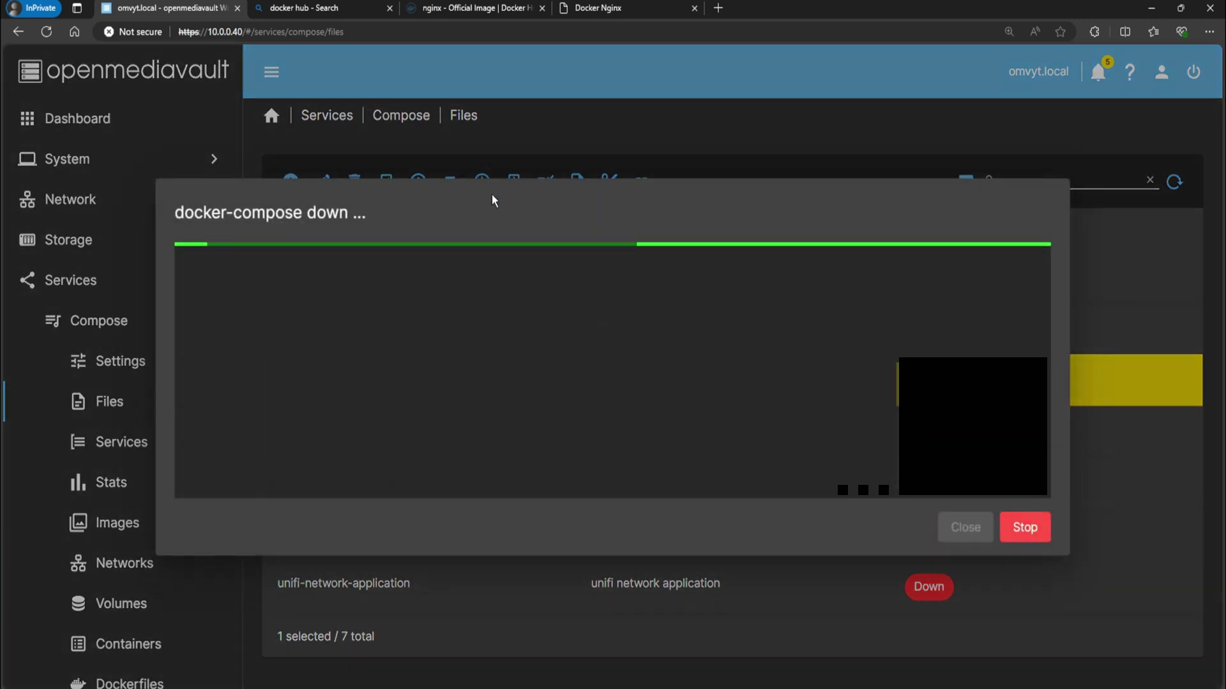
click(966, 527)
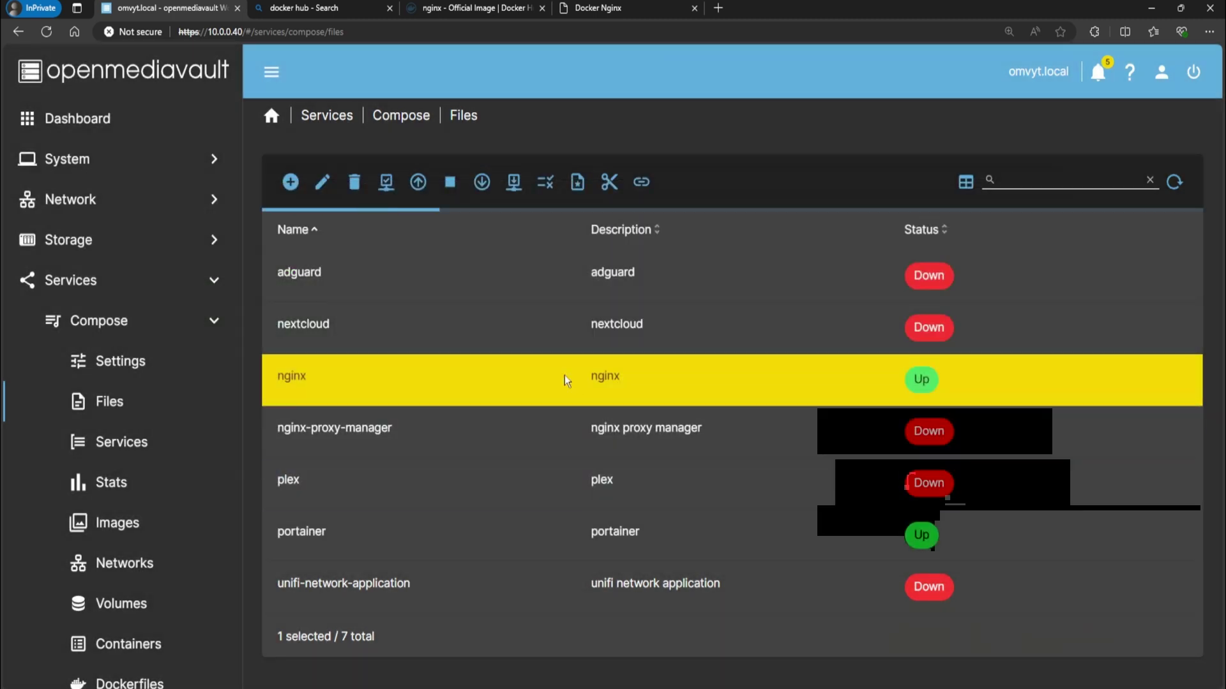
Open the nginx compose file to examine its port mapping, and return to the Compose overview without changing it.
click(324, 180)
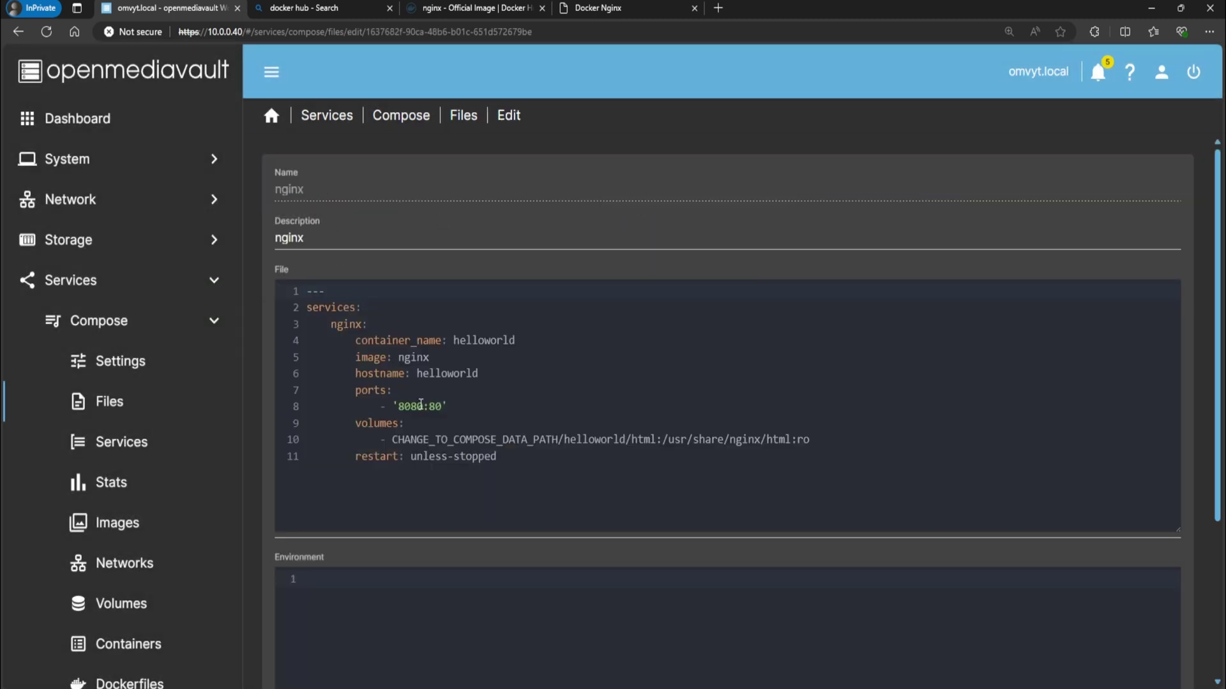
click(426, 409)
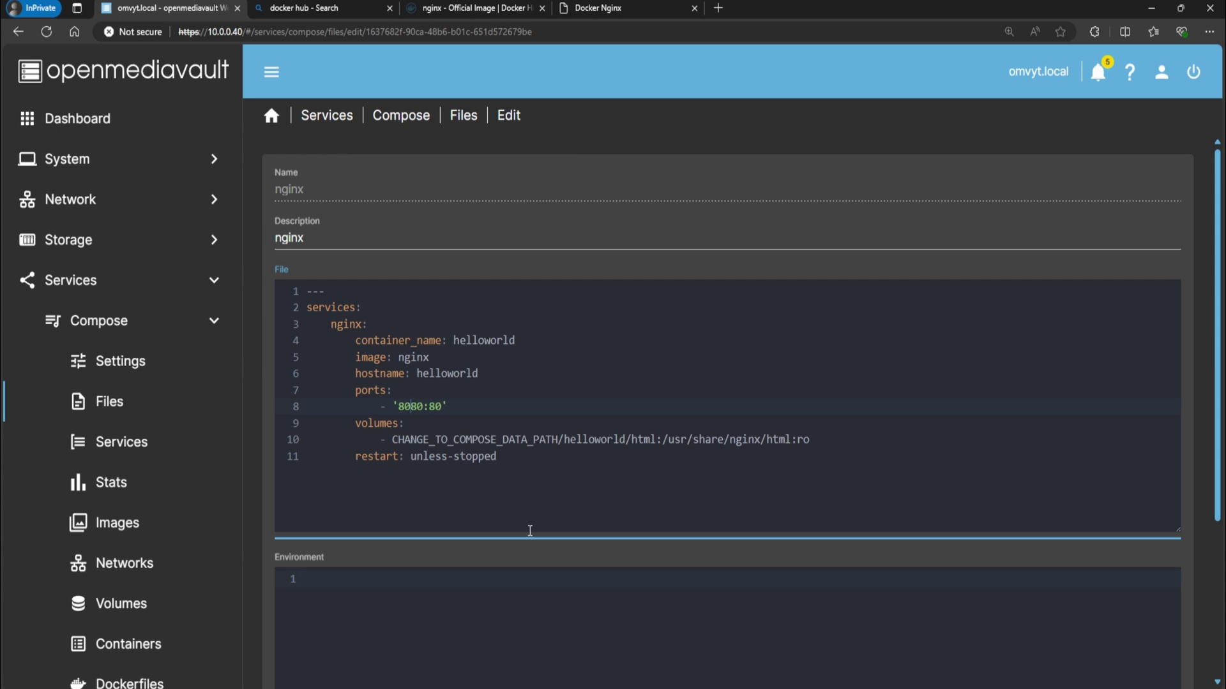
click(397, 117)
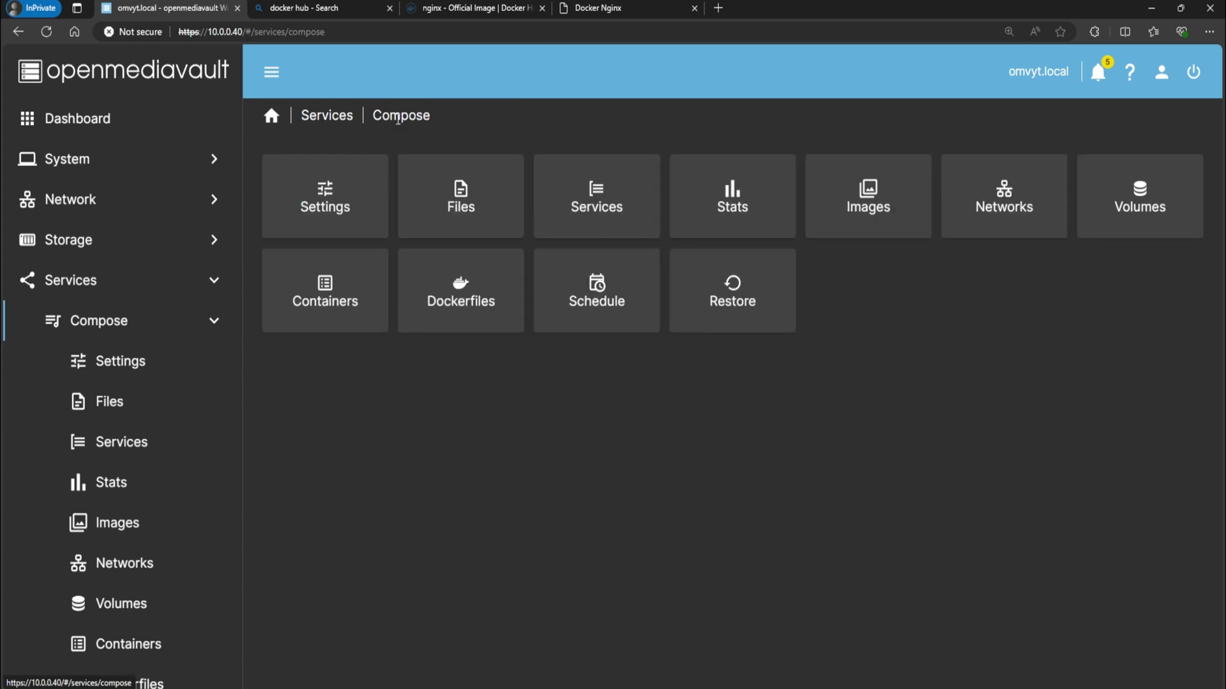
In the Compose networks, start a new network named local-network with the macvlan driver and parent network ens18.
click(1014, 220)
click(300, 361)
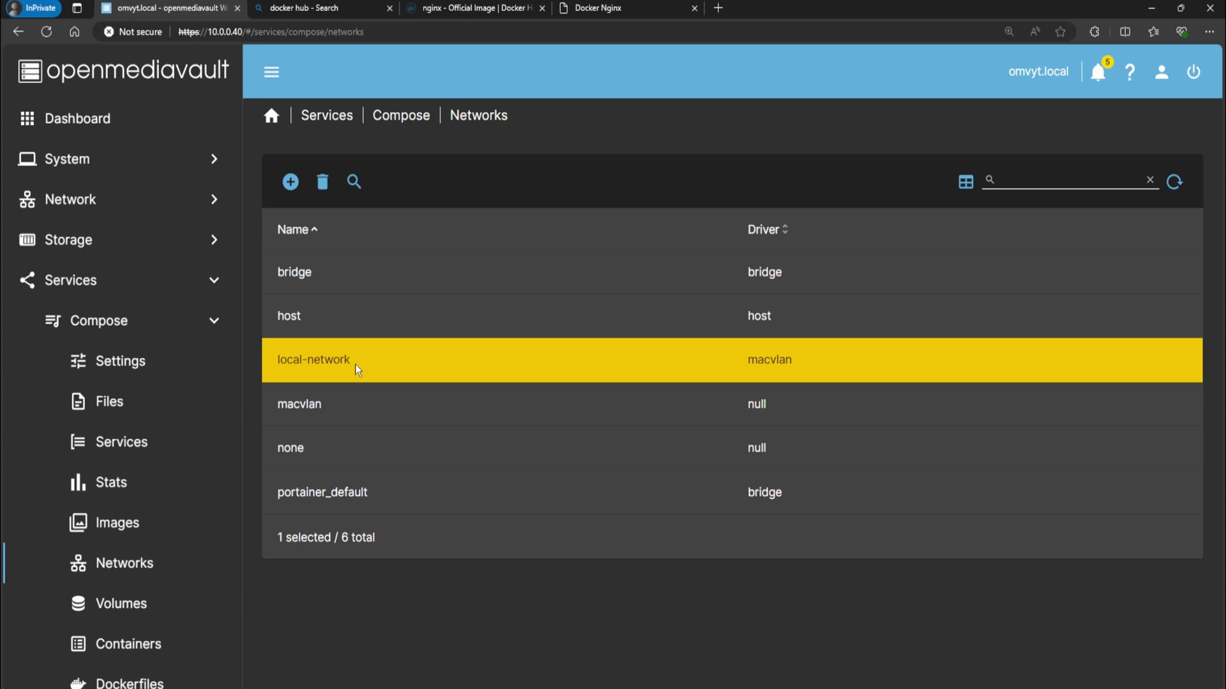
click(290, 182)
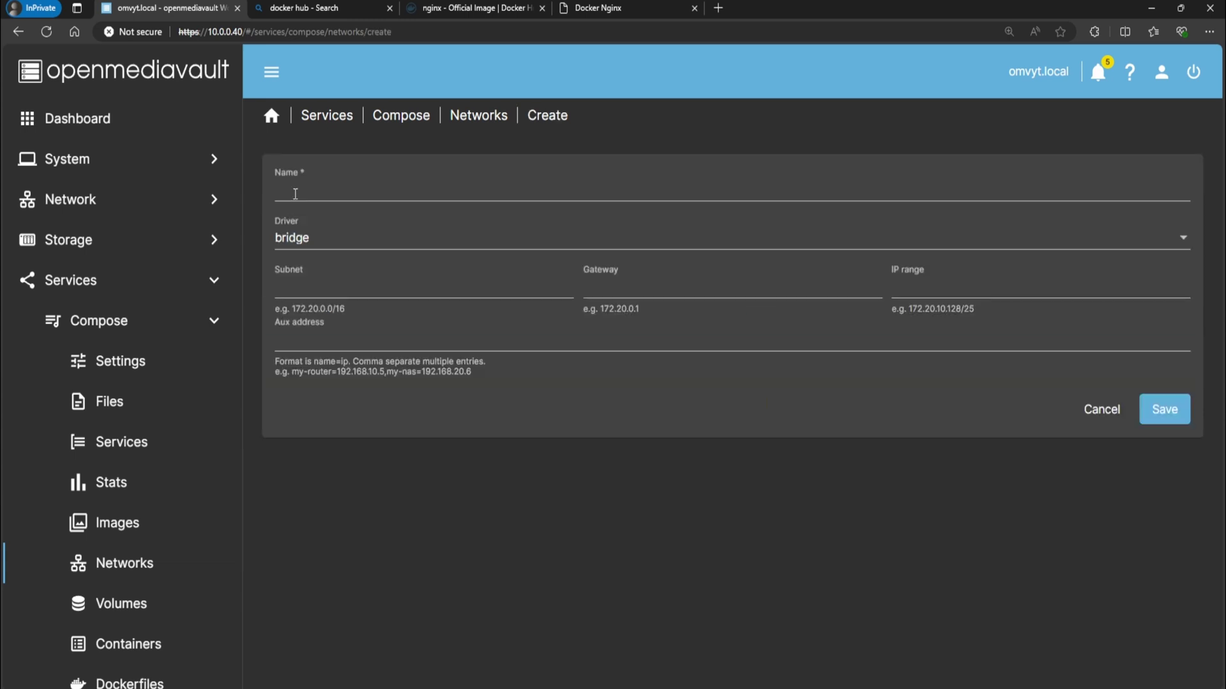
click(329, 192)
text(local)
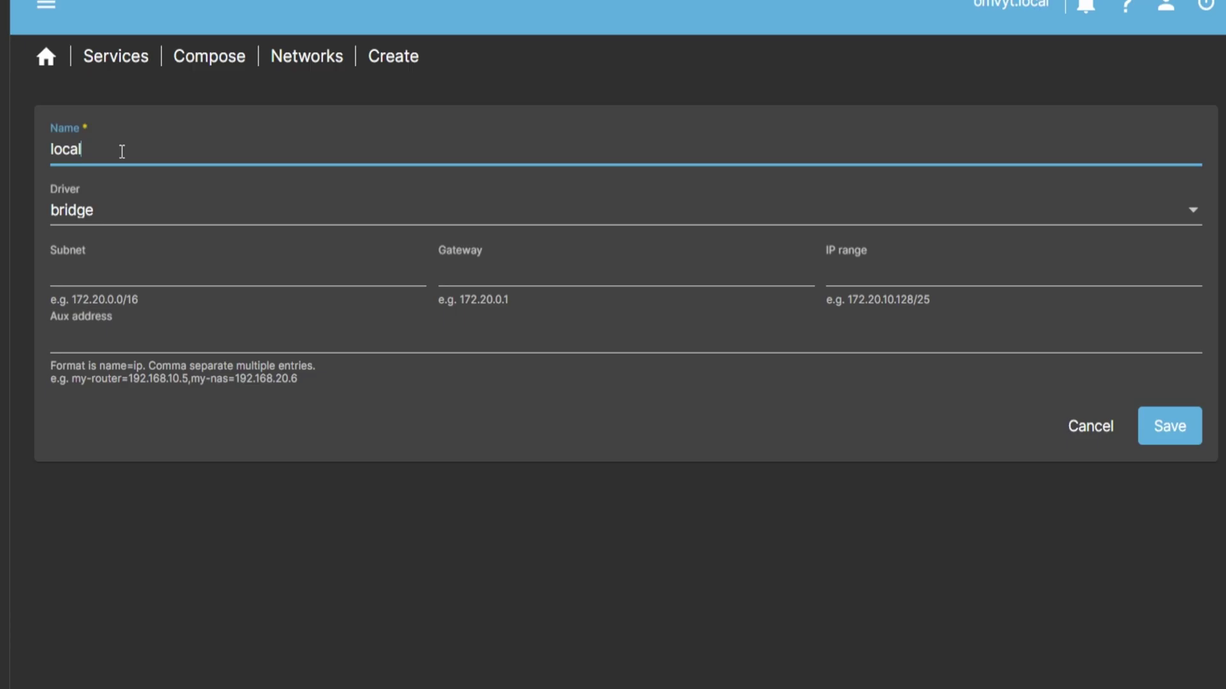
text(-network)
click(105, 214)
click(83, 304)
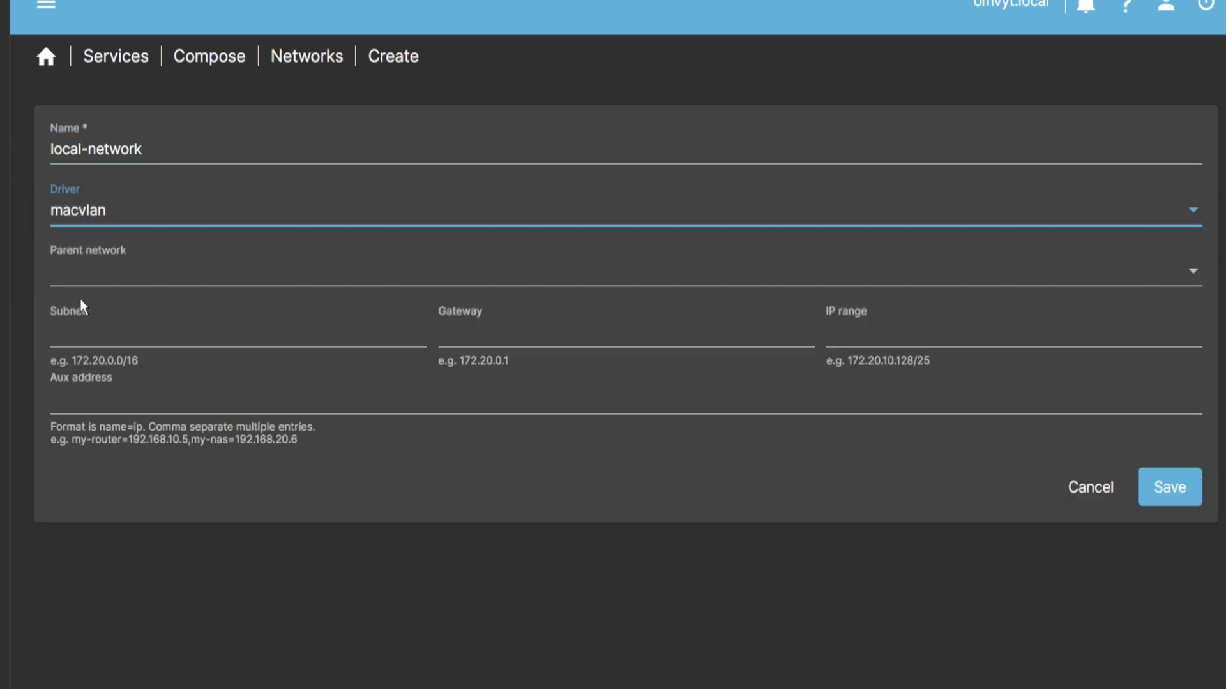
click(97, 277)
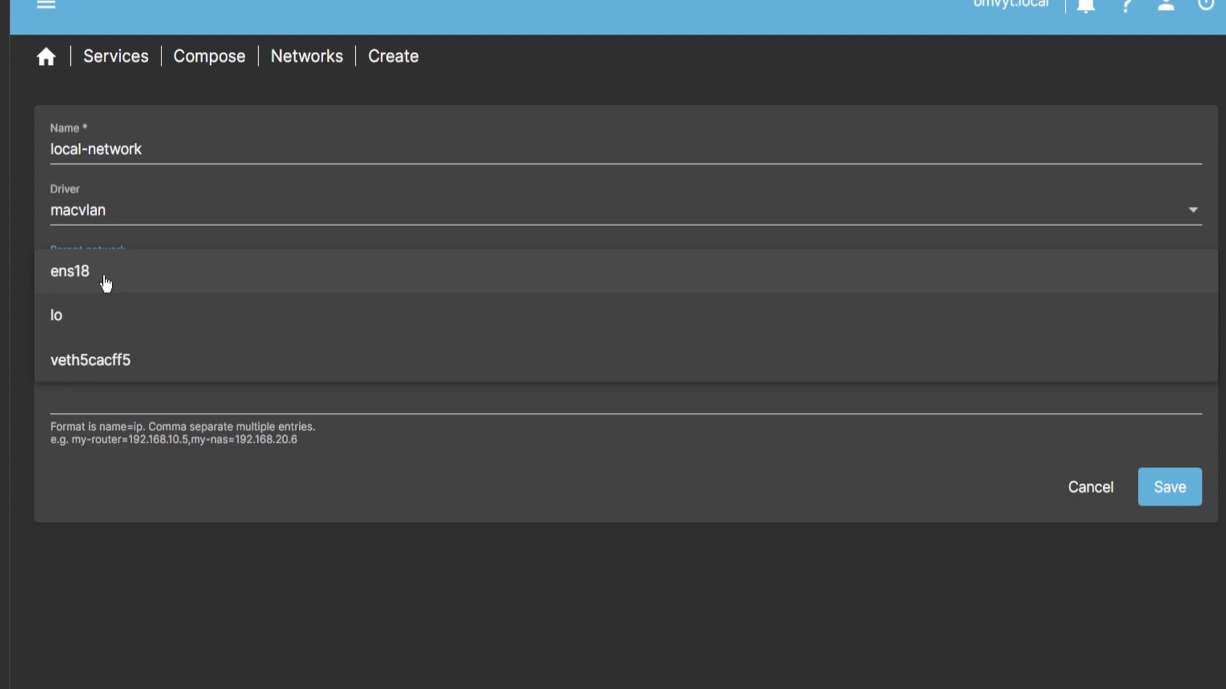
click(106, 284)
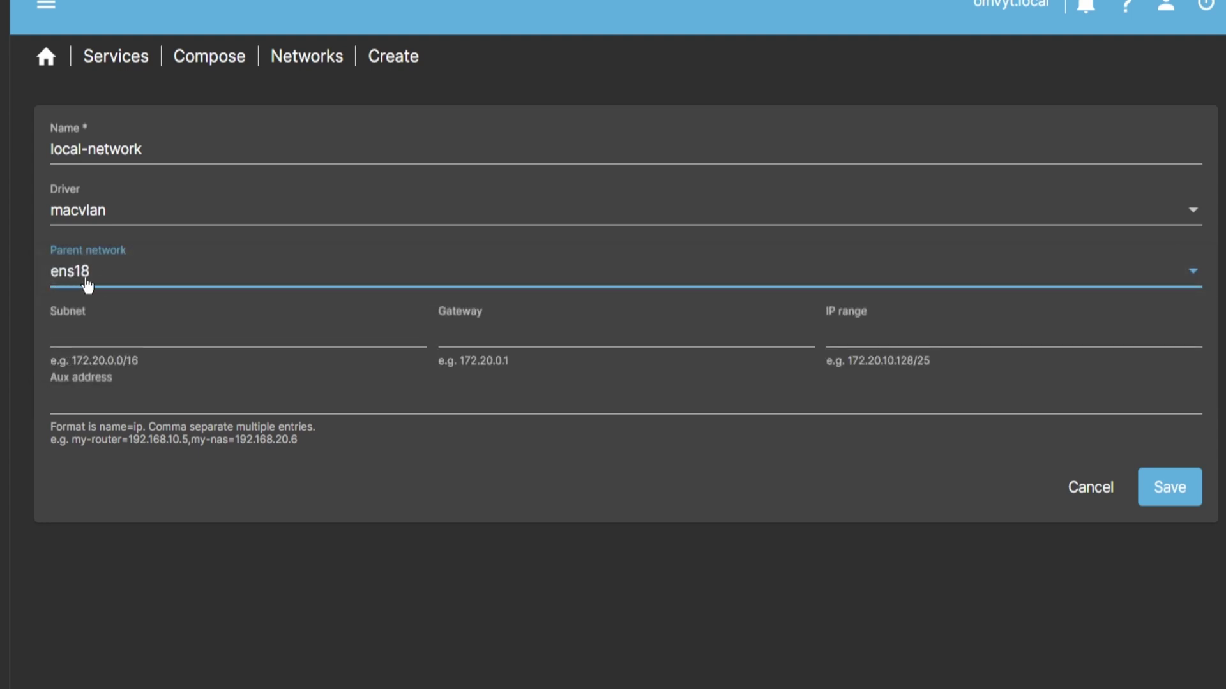
Set the new network's subnet to 10.0.0.0/24, comparing it with the server's IP address, and its gateway to 10.0.0.1.
click(85, 334)
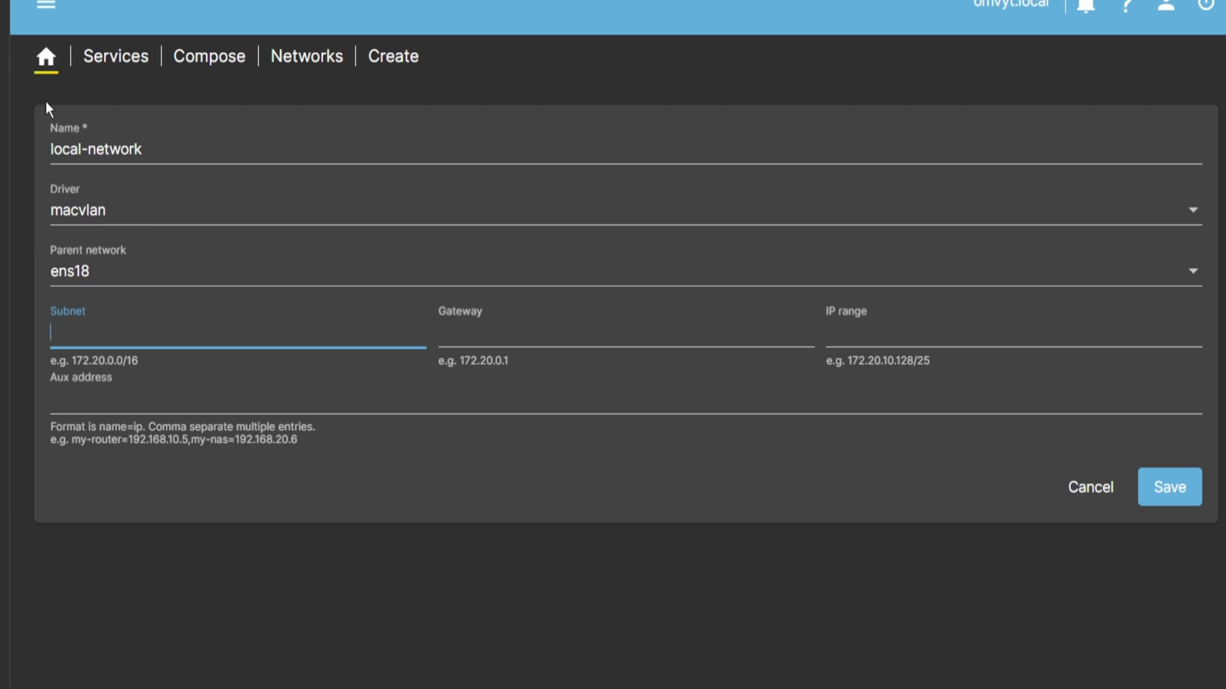
text(10.0.0.0/24)
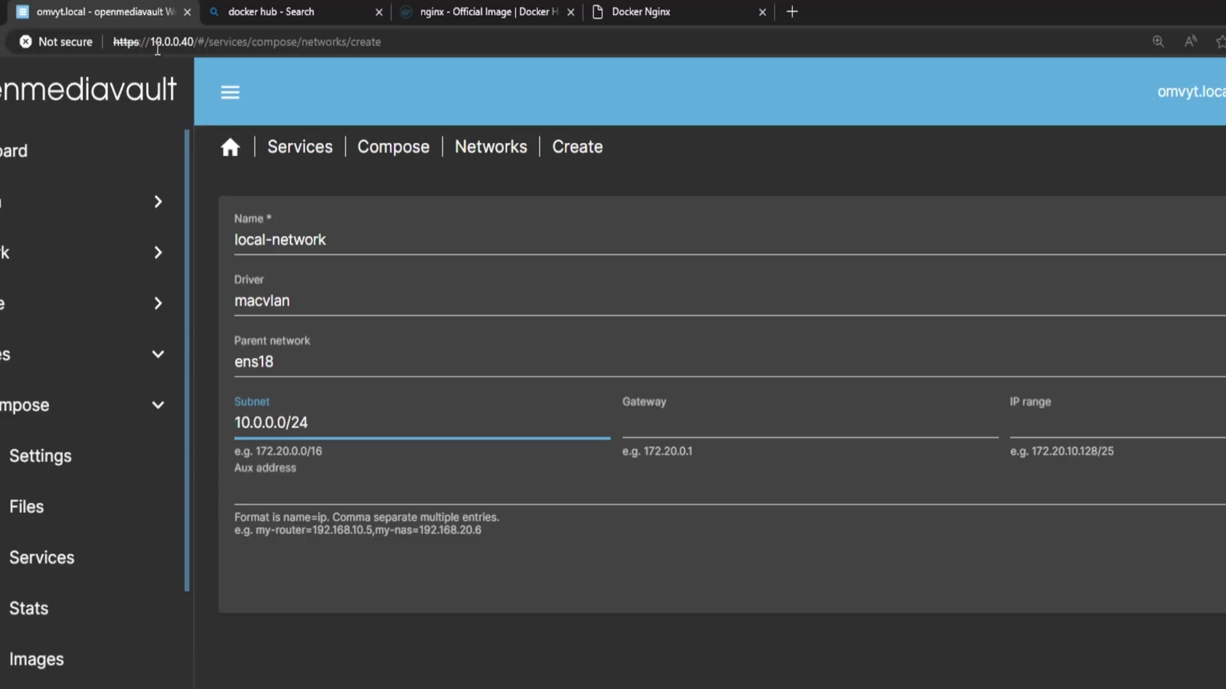
drag(146, 43, 195, 42)
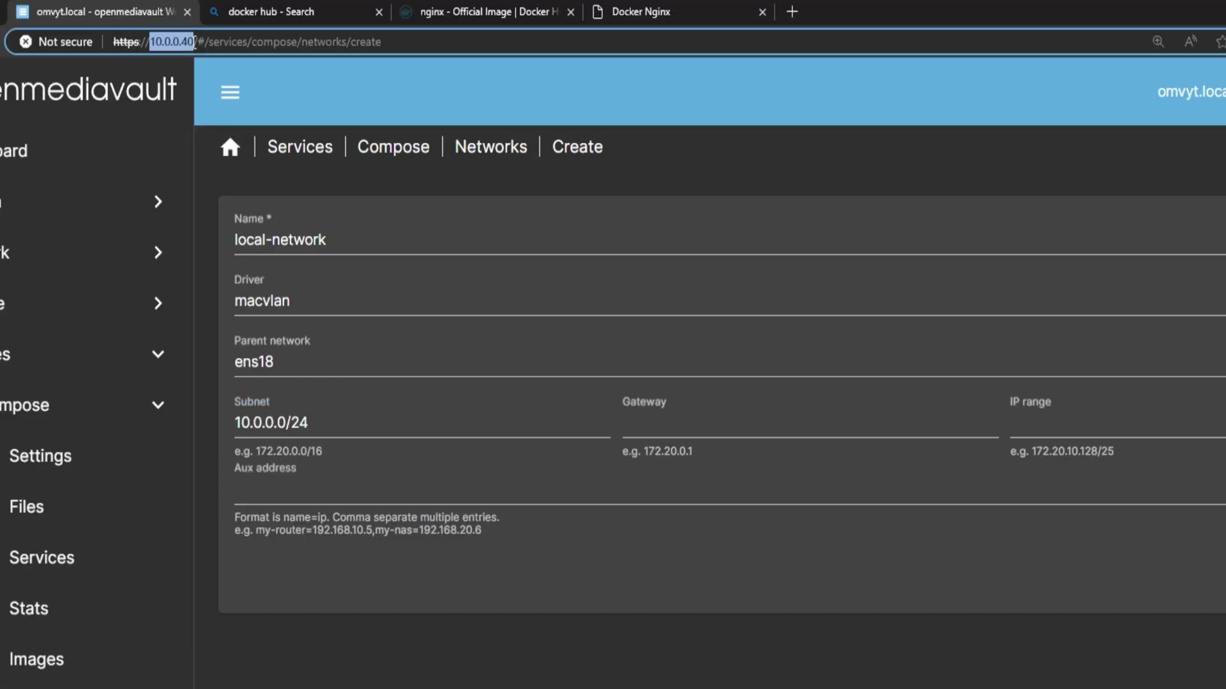
click(185, 43)
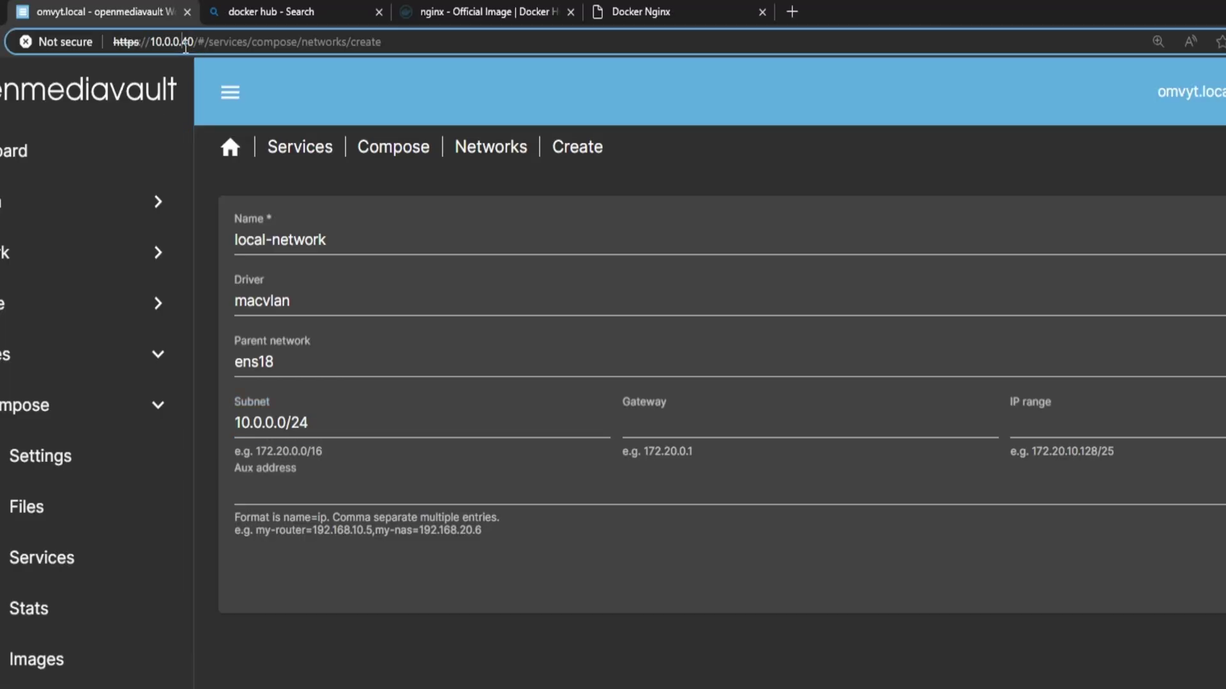
drag(188, 43, 194, 42)
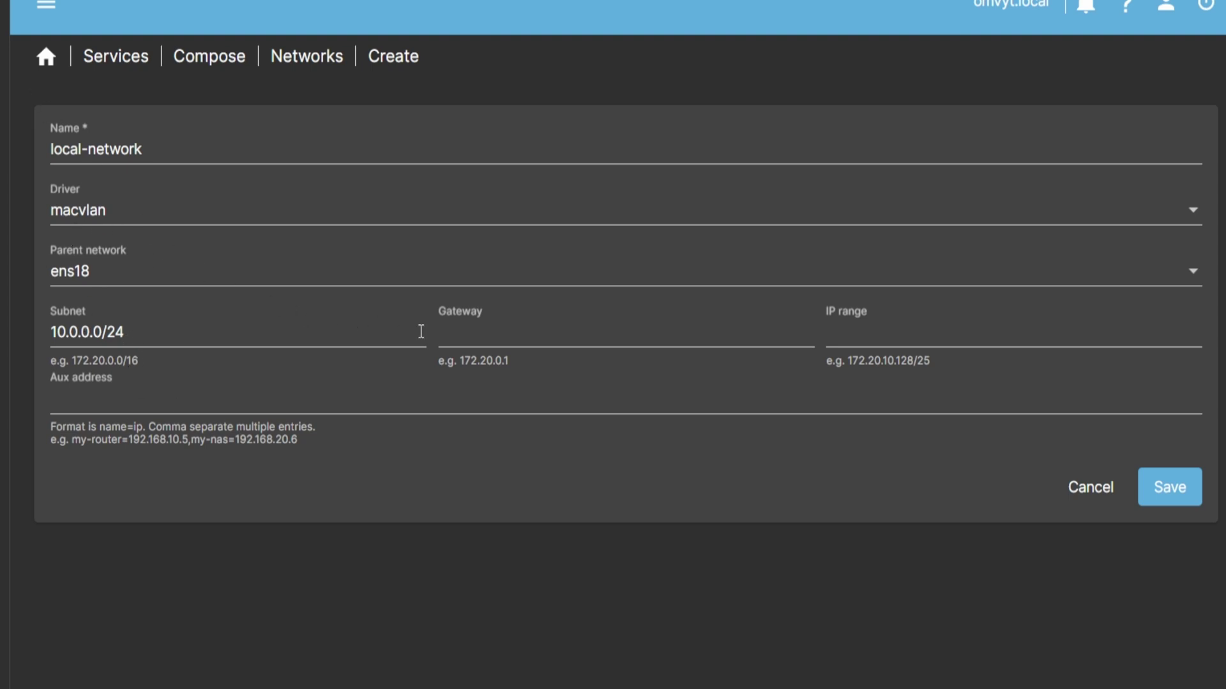
click(489, 340)
text(10.0.0.0)
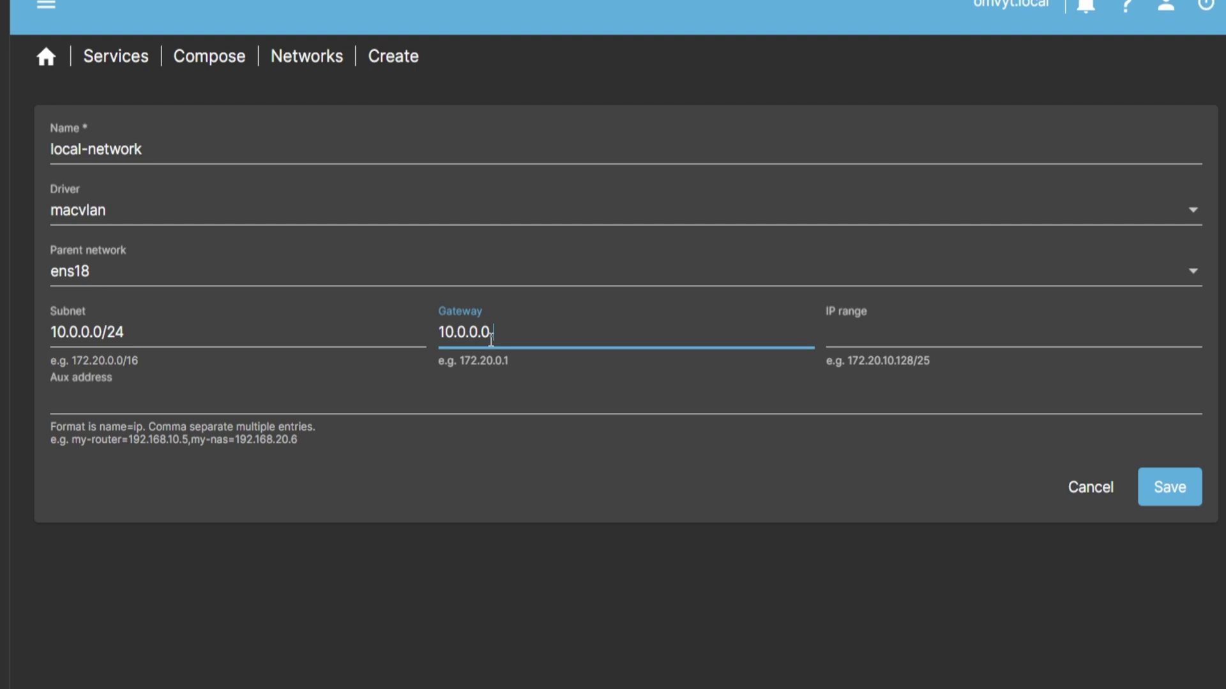
key(BackSpace)
text(1)
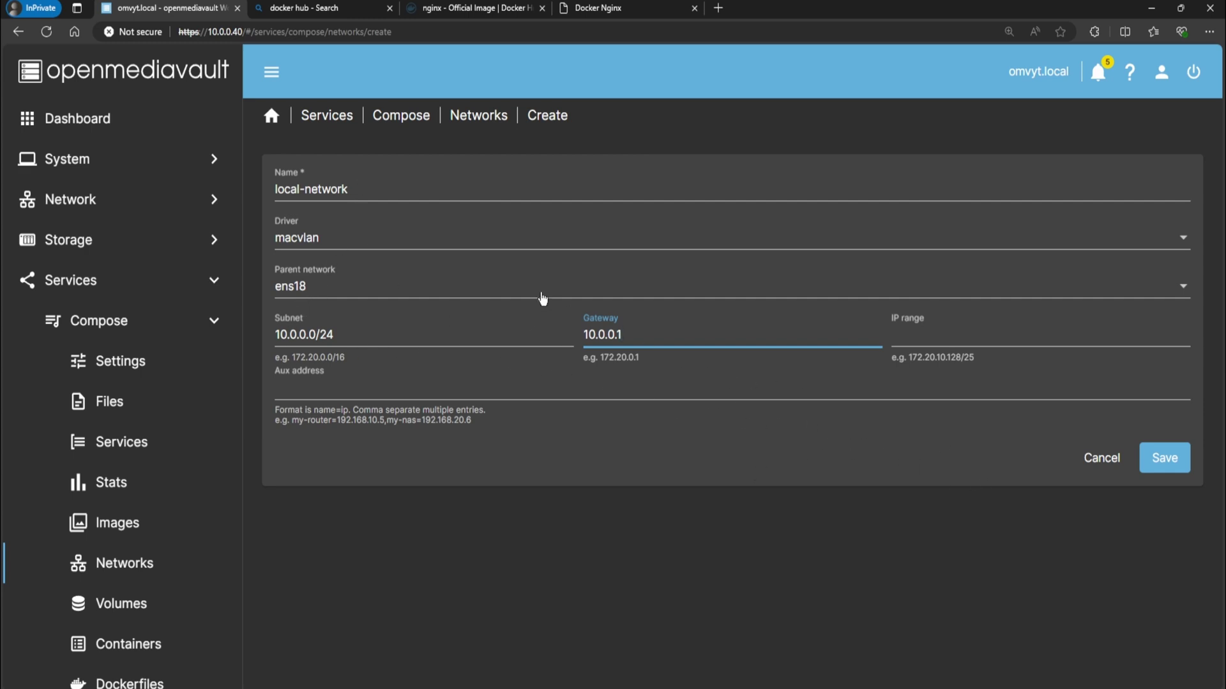
Discard the unsaved new network and select the existing local-network in the networks list.
click(483, 119)
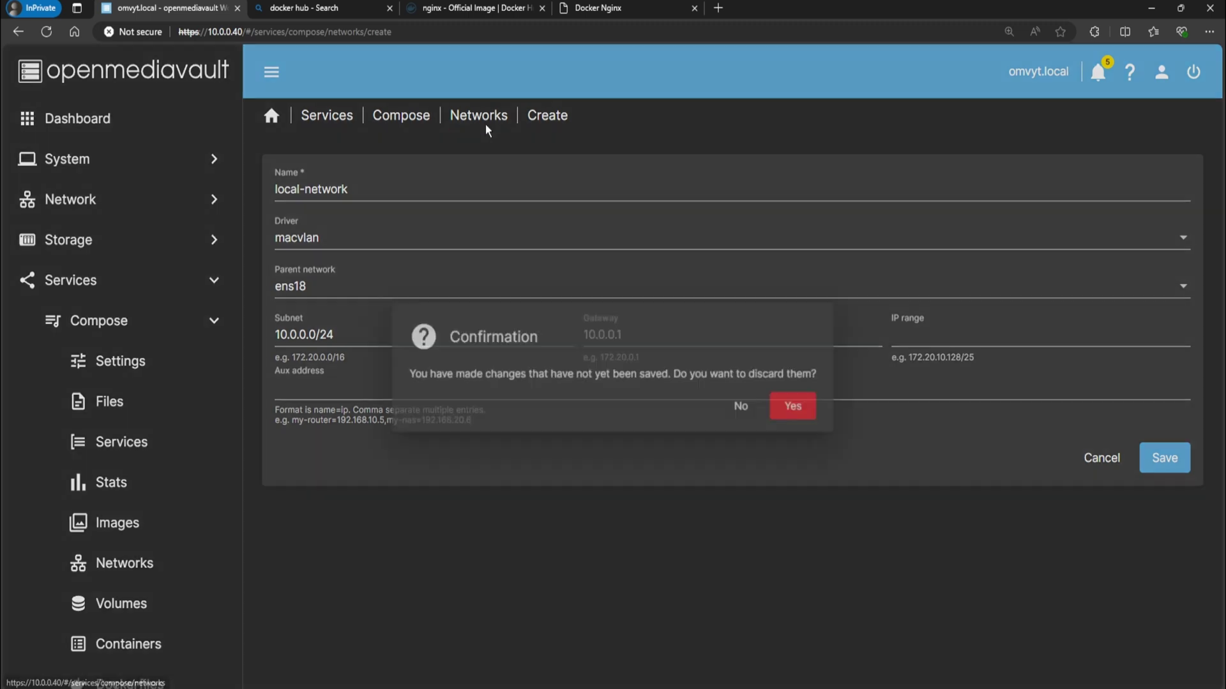
click(812, 411)
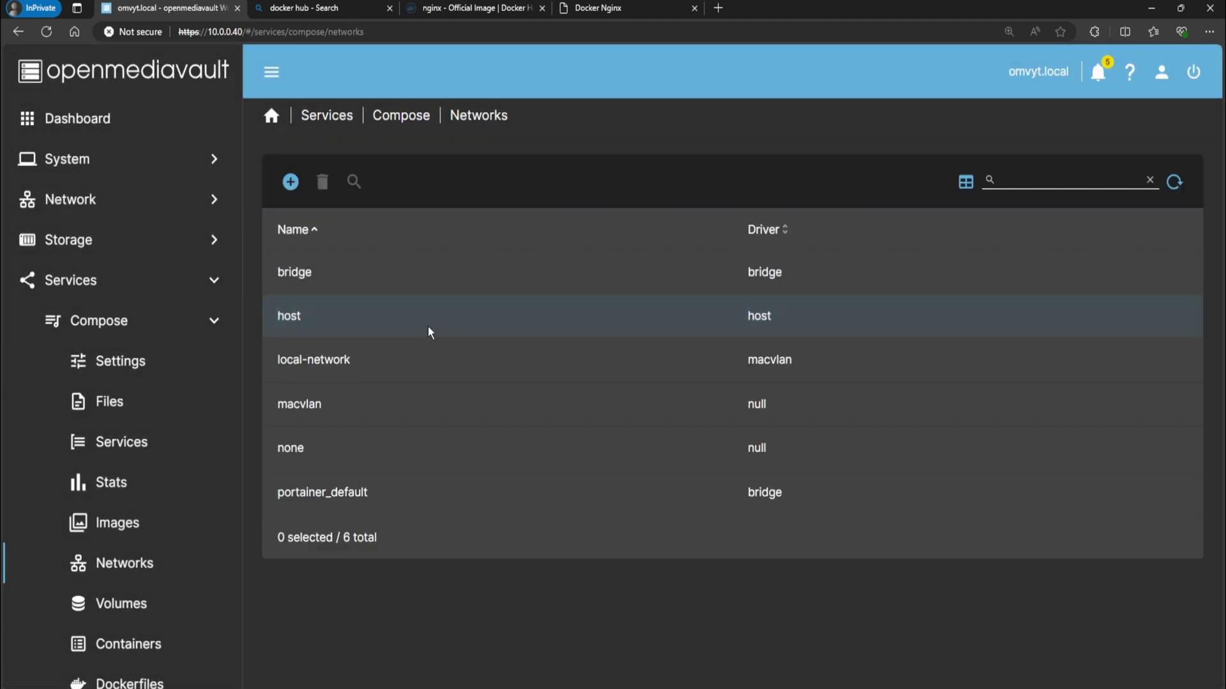
click(341, 357)
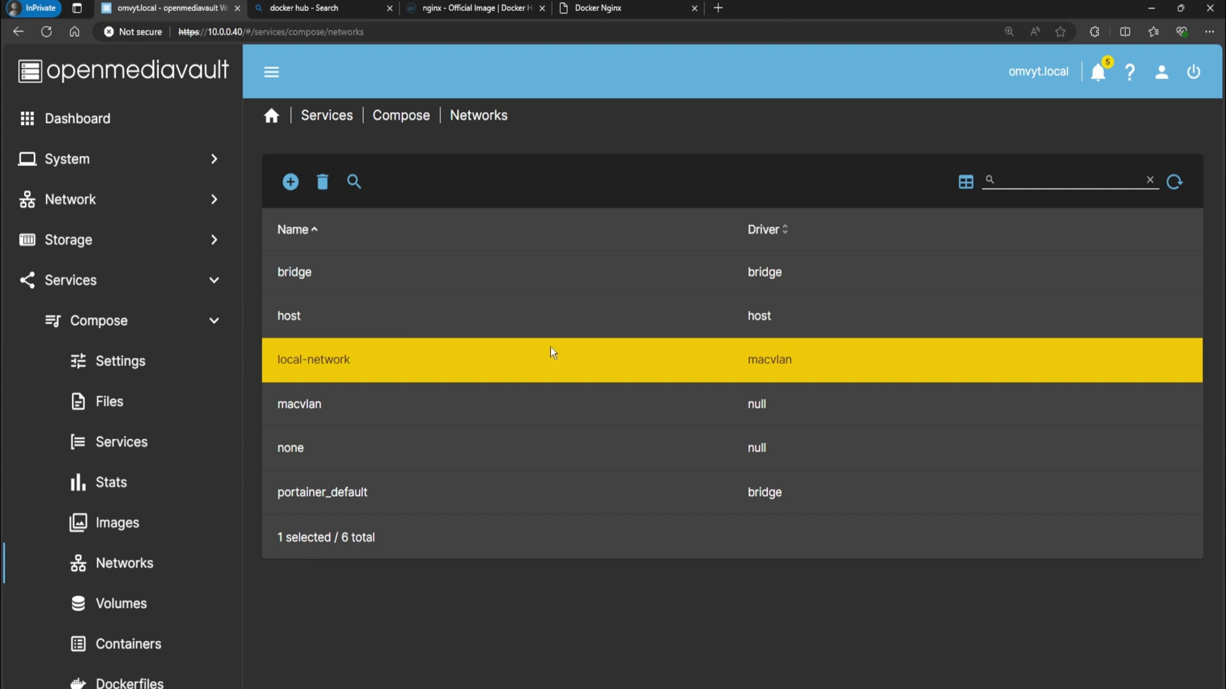
Go to the Compose files and open the nginx compose file for editing.
click(409, 118)
click(419, 165)
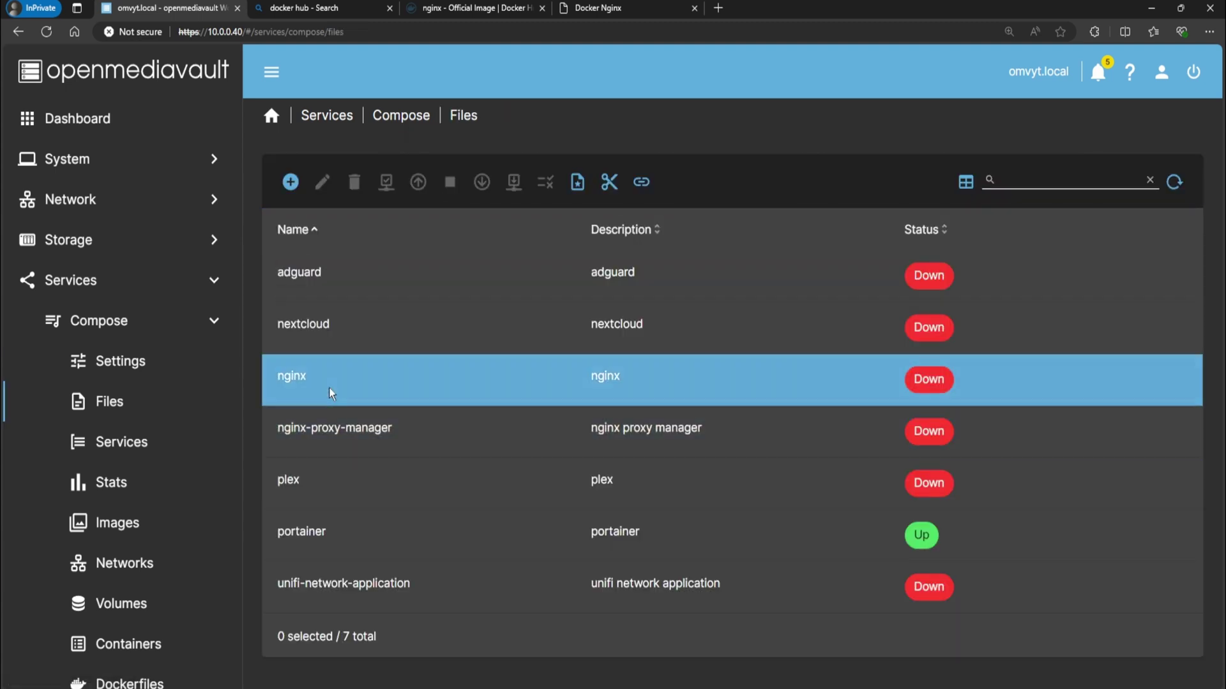
click(328, 388)
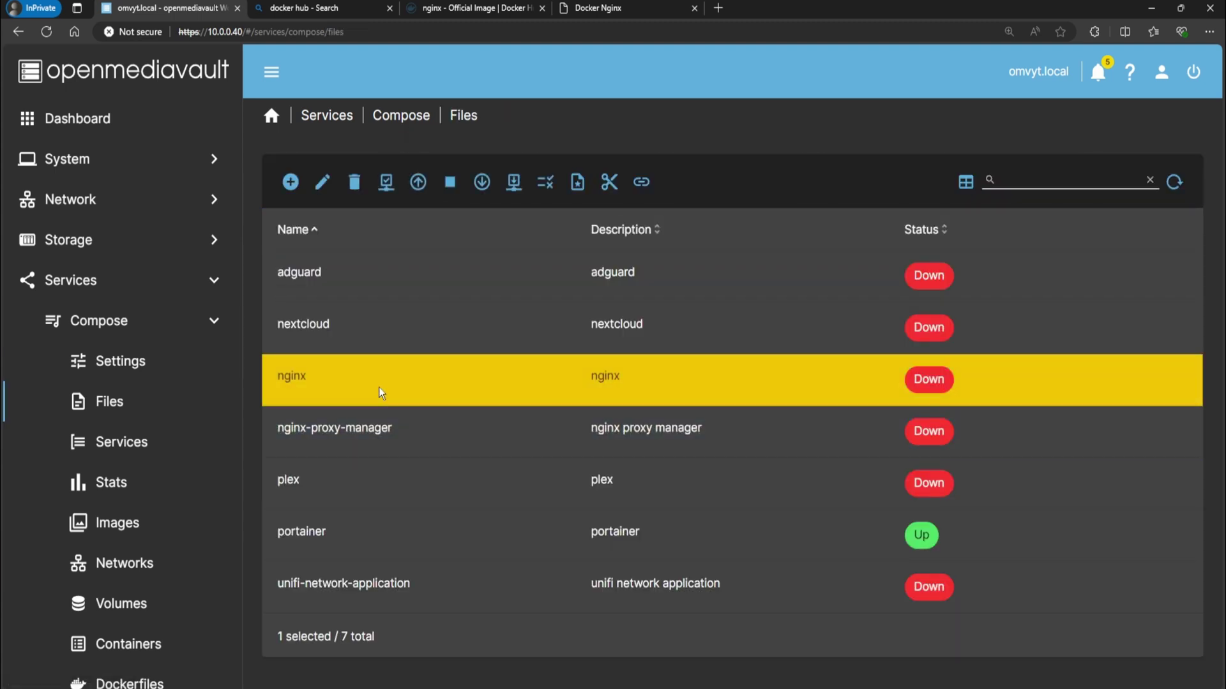
click(323, 182)
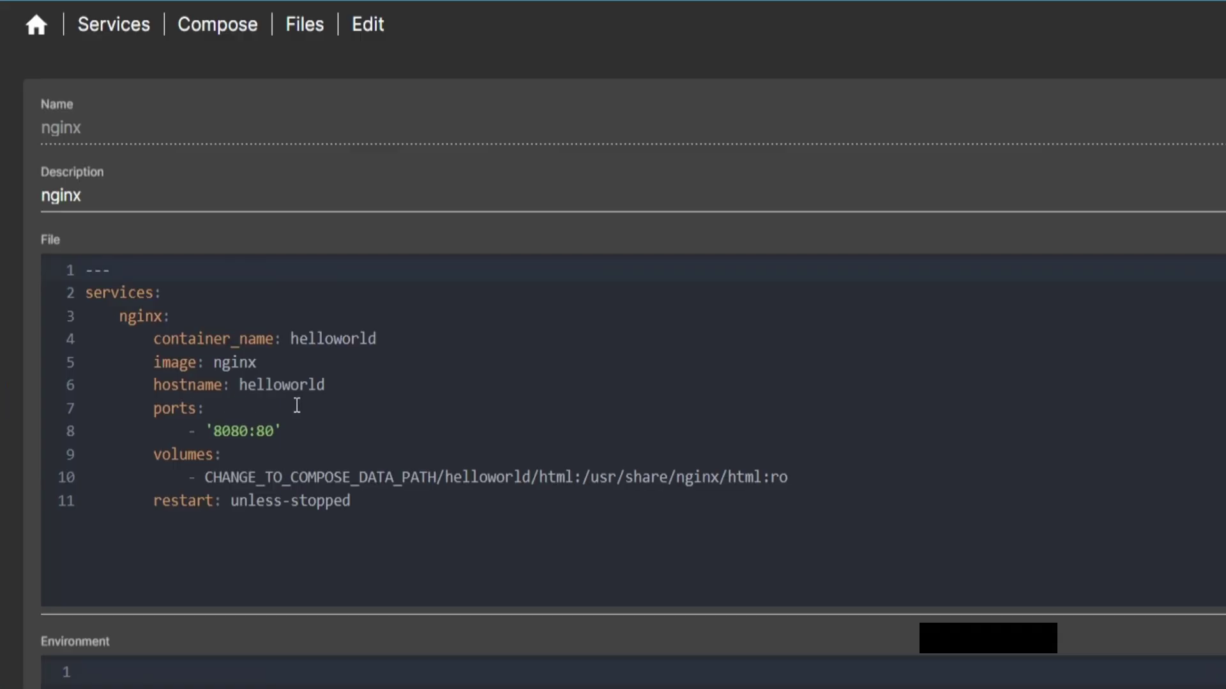
Below the hostname line, add a networks section with helloworldn and ipv4_address 10.0.0.95.
click(493, 374)
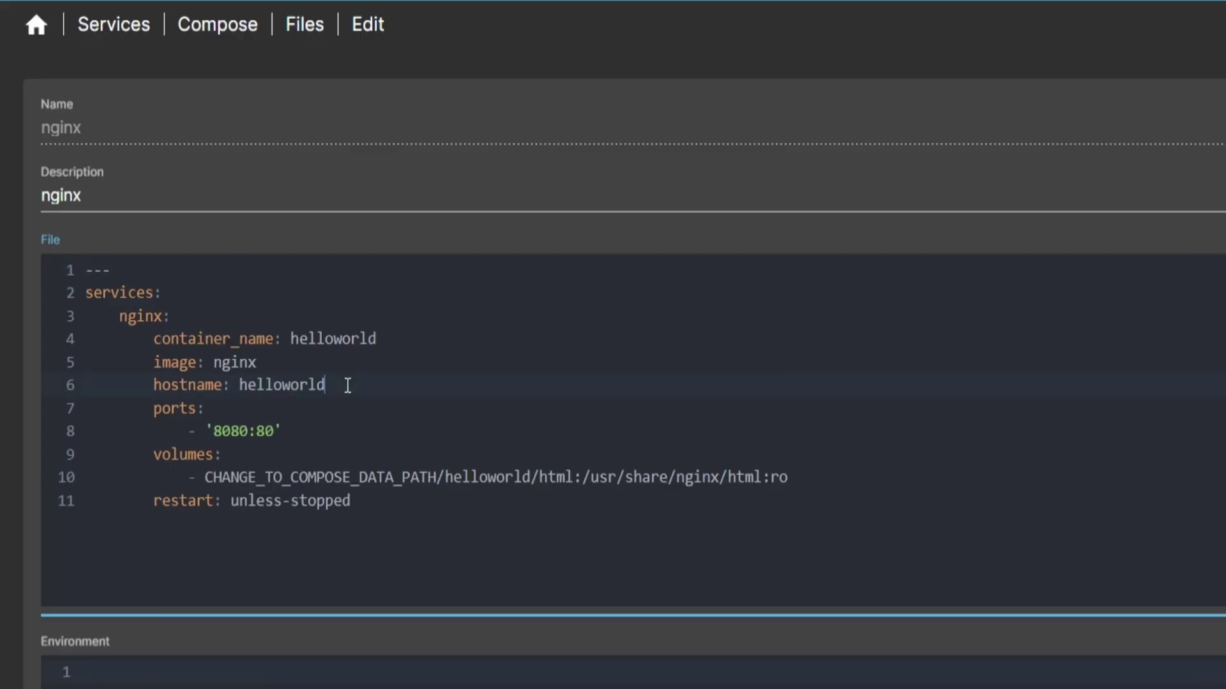
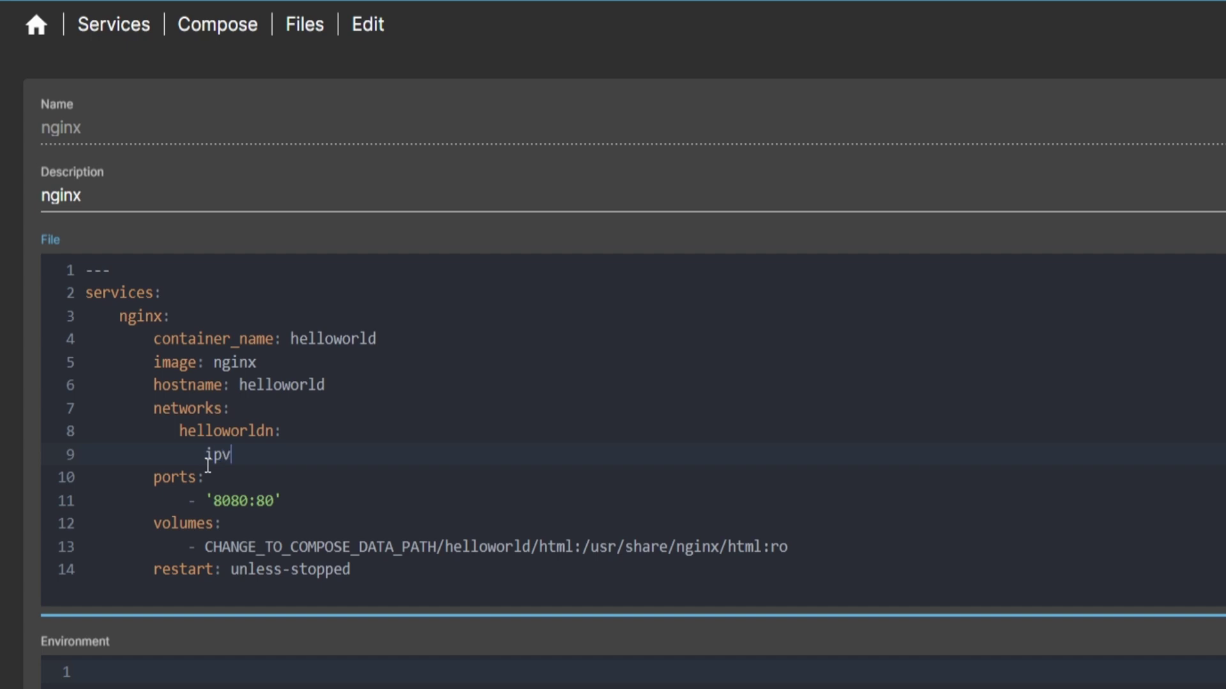
text(4_address: 10.0.0.)
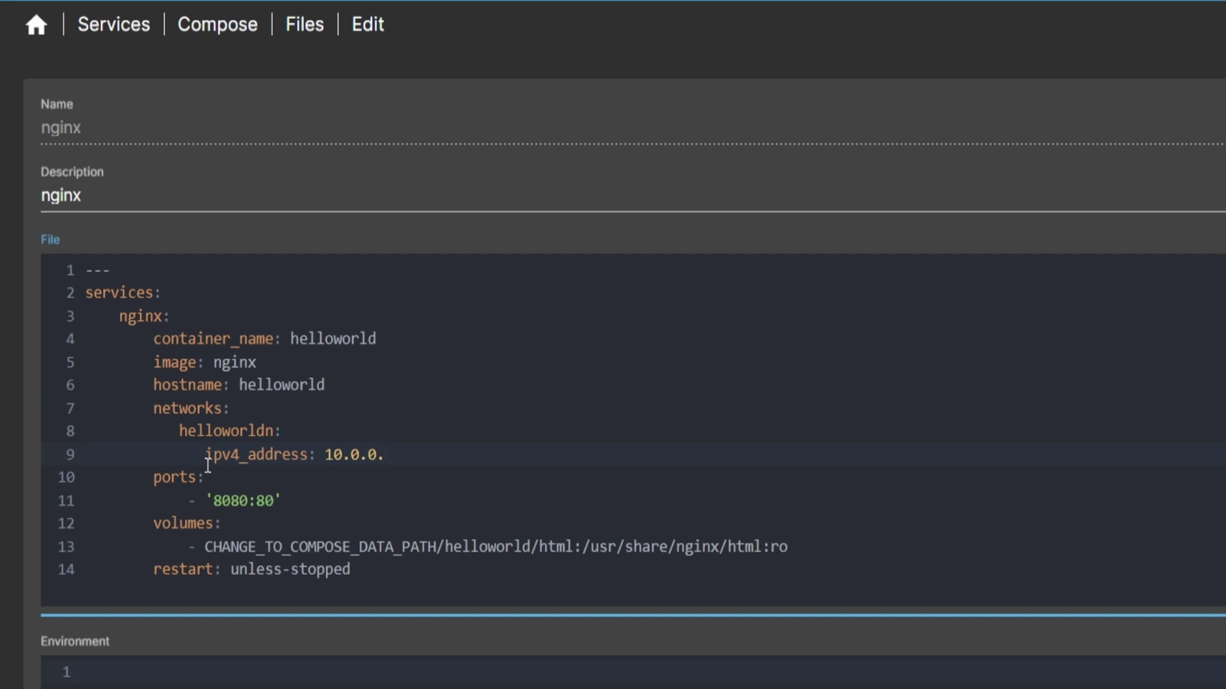
text(95)
drag(405, 455, 323, 455)
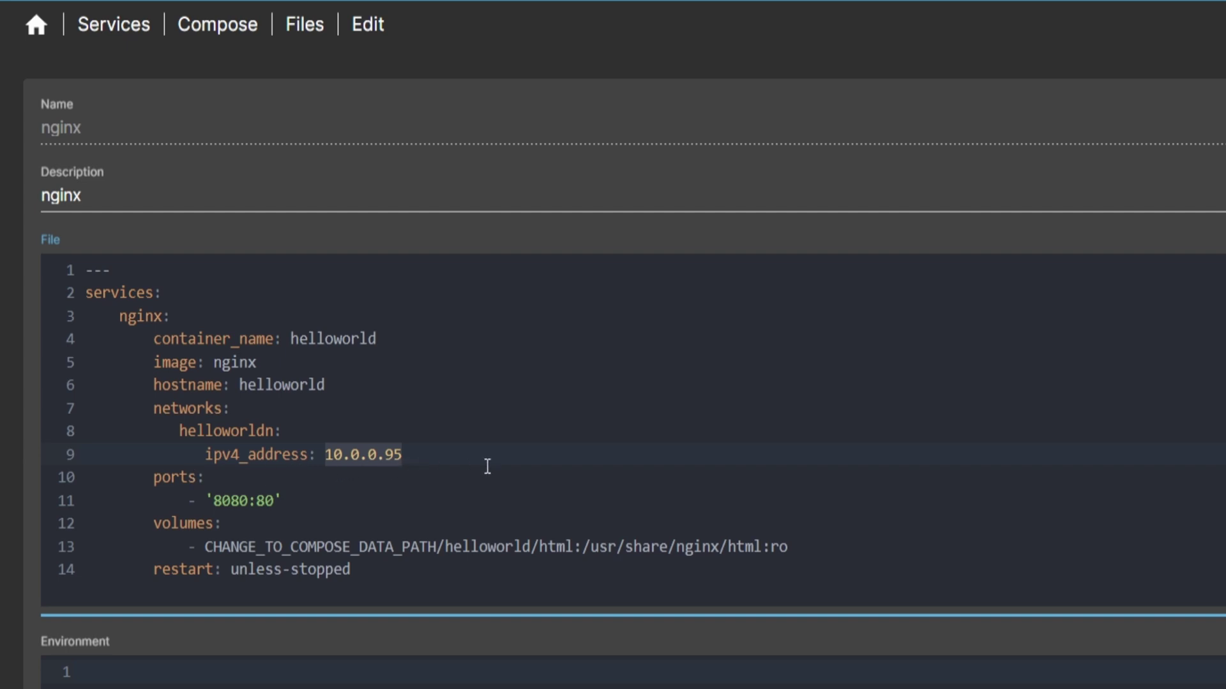
Comment out the ports line and its '8080:80' mapping with #, and review the helloworldn address entry.
click(97, 481)
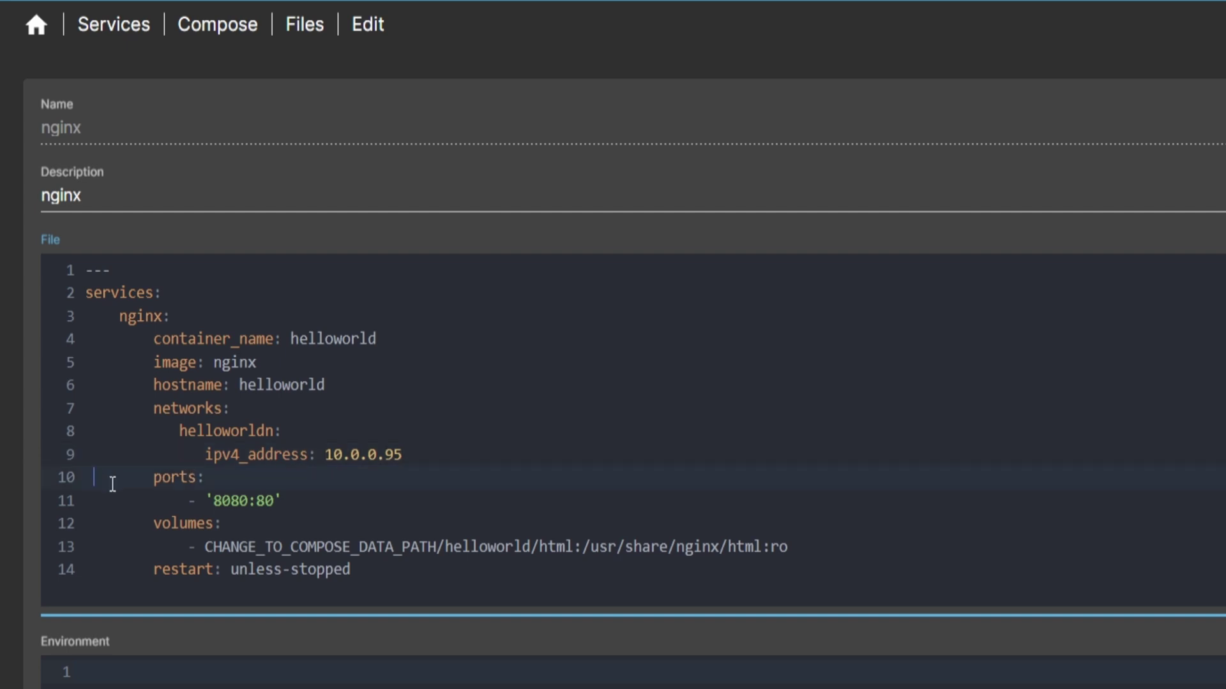
key(Left)
text(#)
key(Down)
key(Left)
text(#)
scroll(112, 484, down, 2)
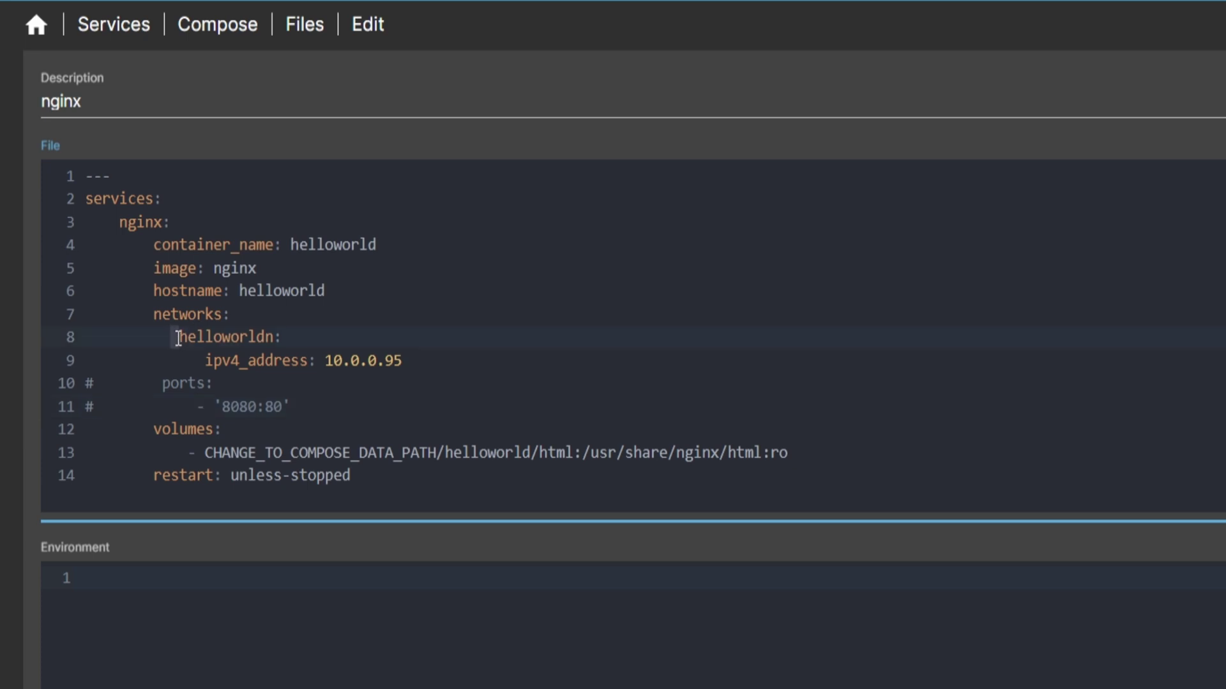
drag(175, 336, 276, 335)
drag(201, 367, 407, 368)
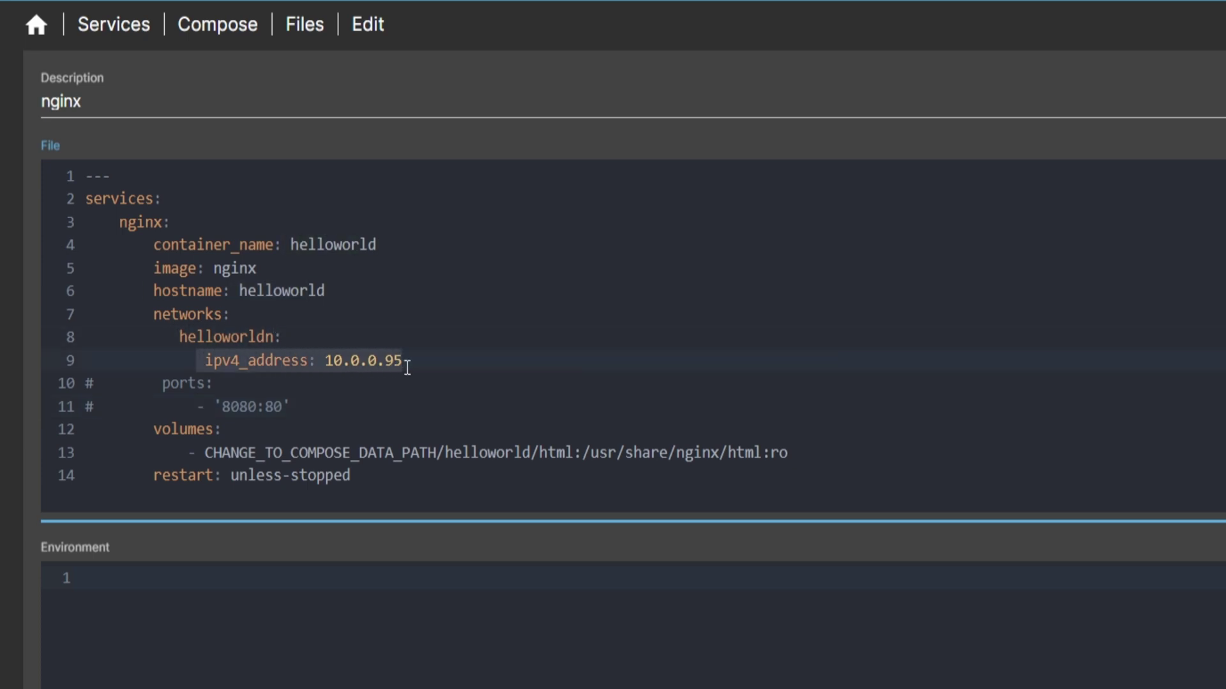
Add a top-level networks section containing helloworldn at the end of the file, matching the network name under the nginx service.
click(369, 482)
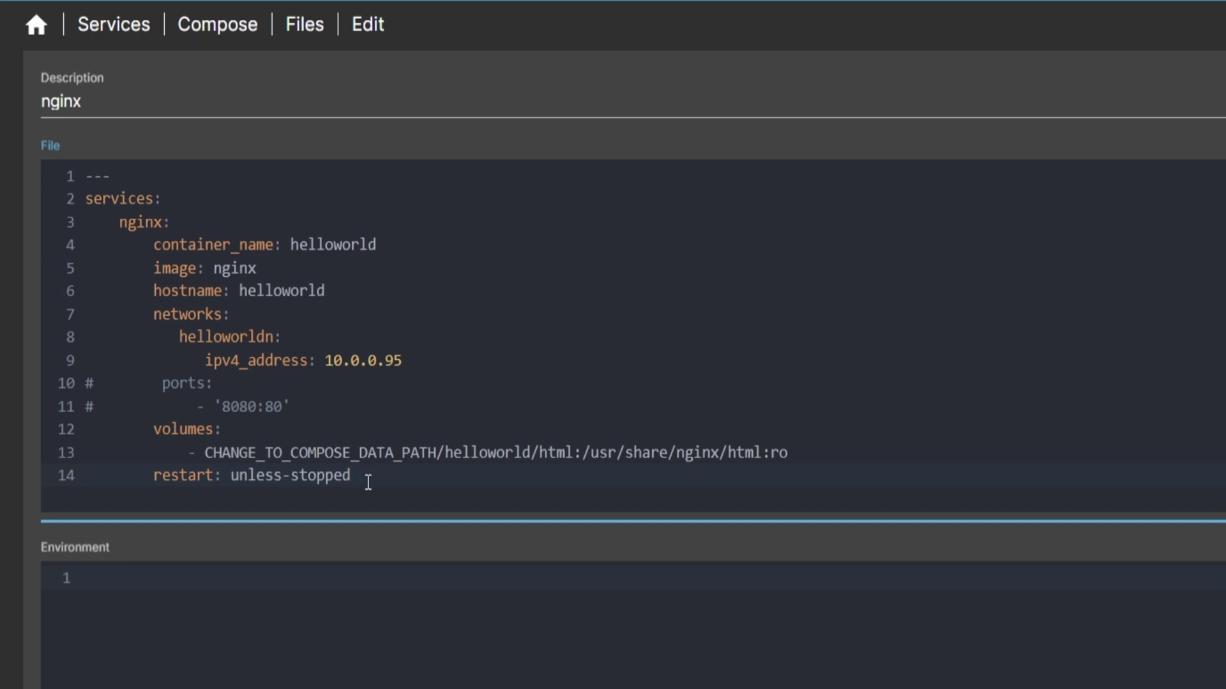
key(Return)
key(Return)
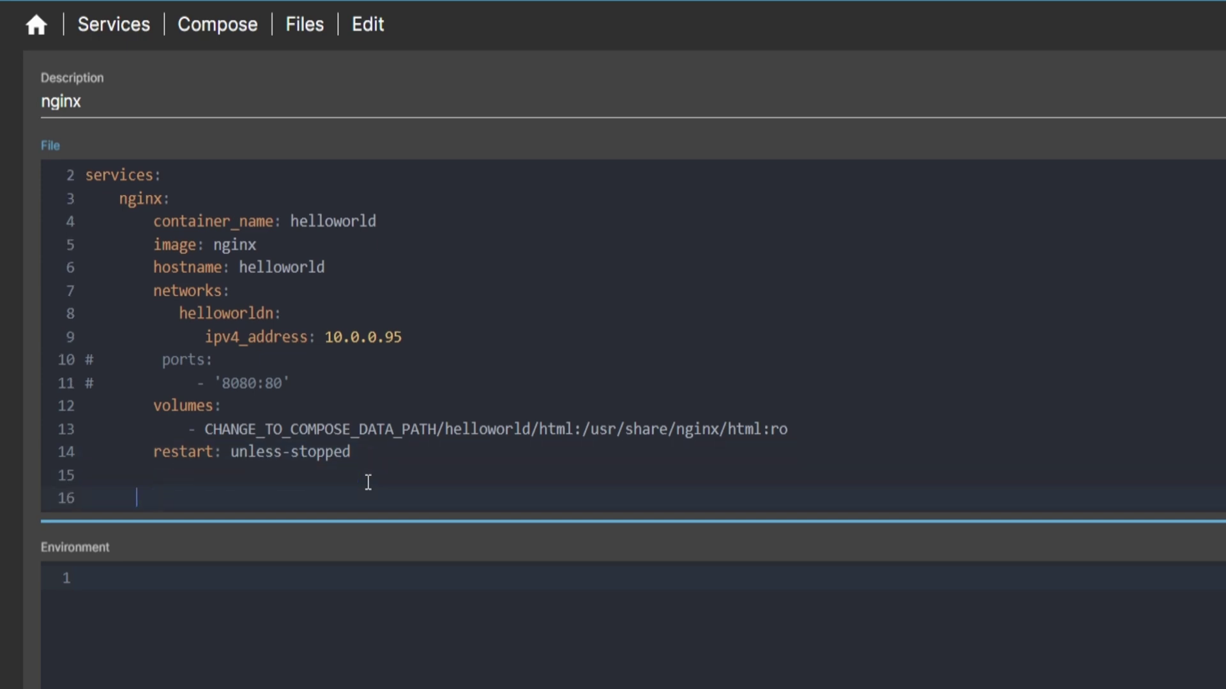
key(BackSpace)
key(BackSpace)
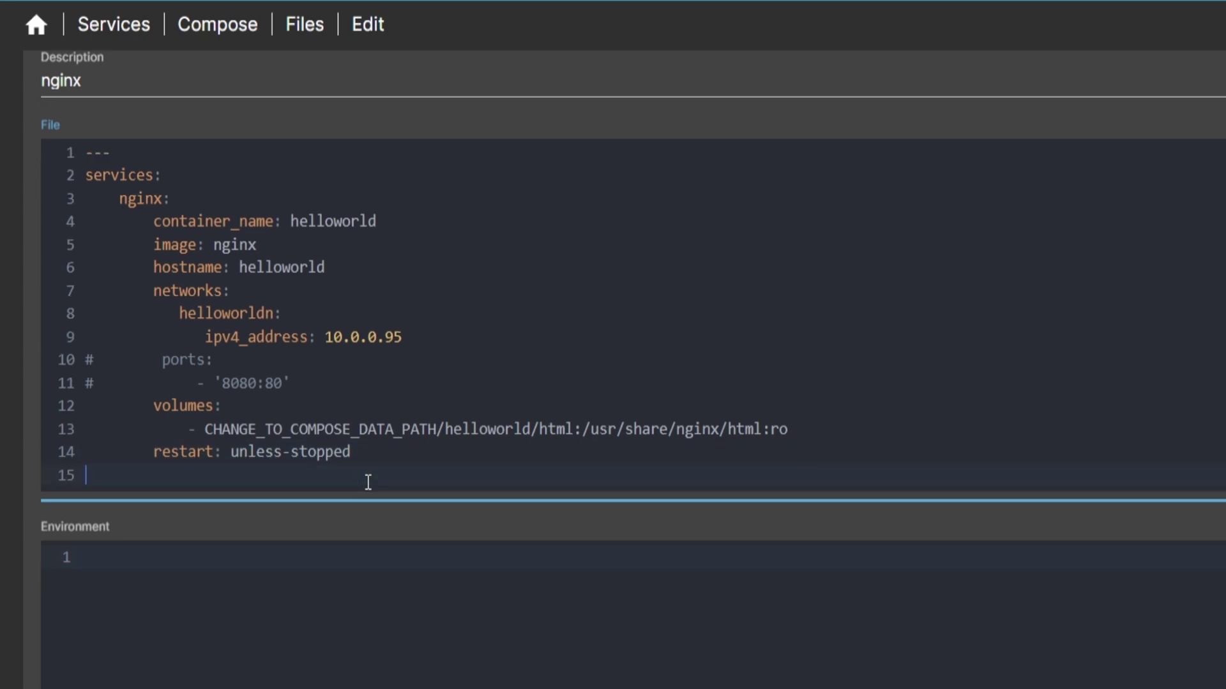
text(networks:)
key(Return)
key(Tab)
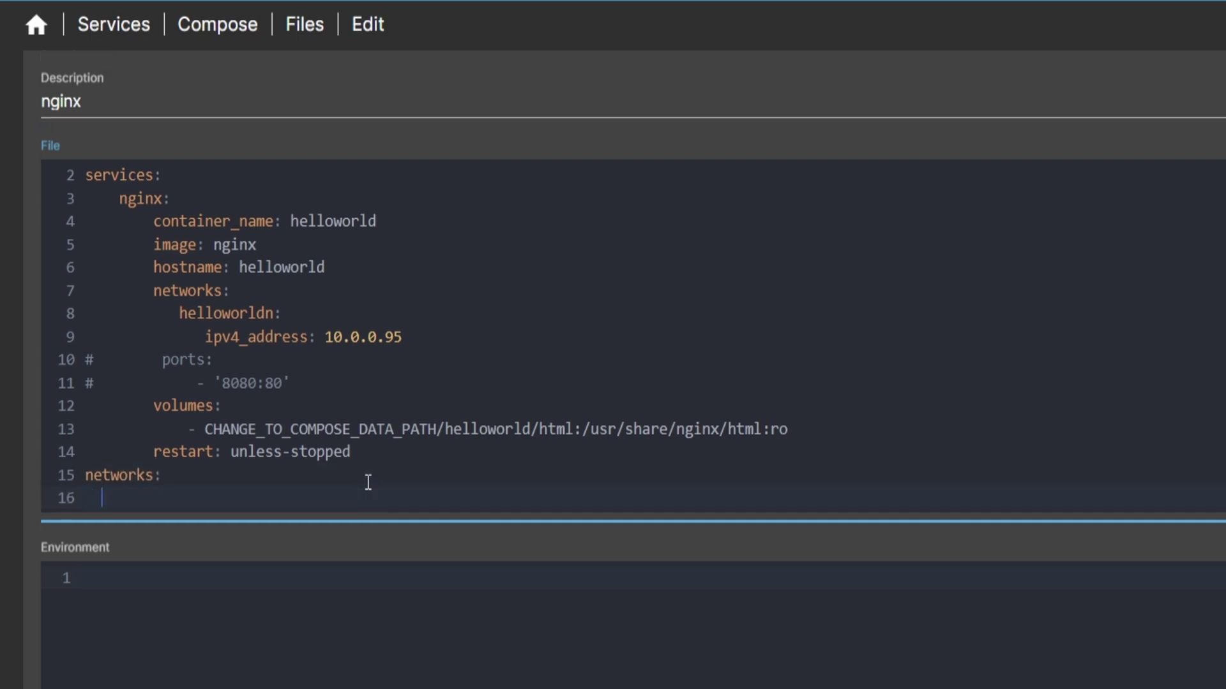
text(helloworldn:)
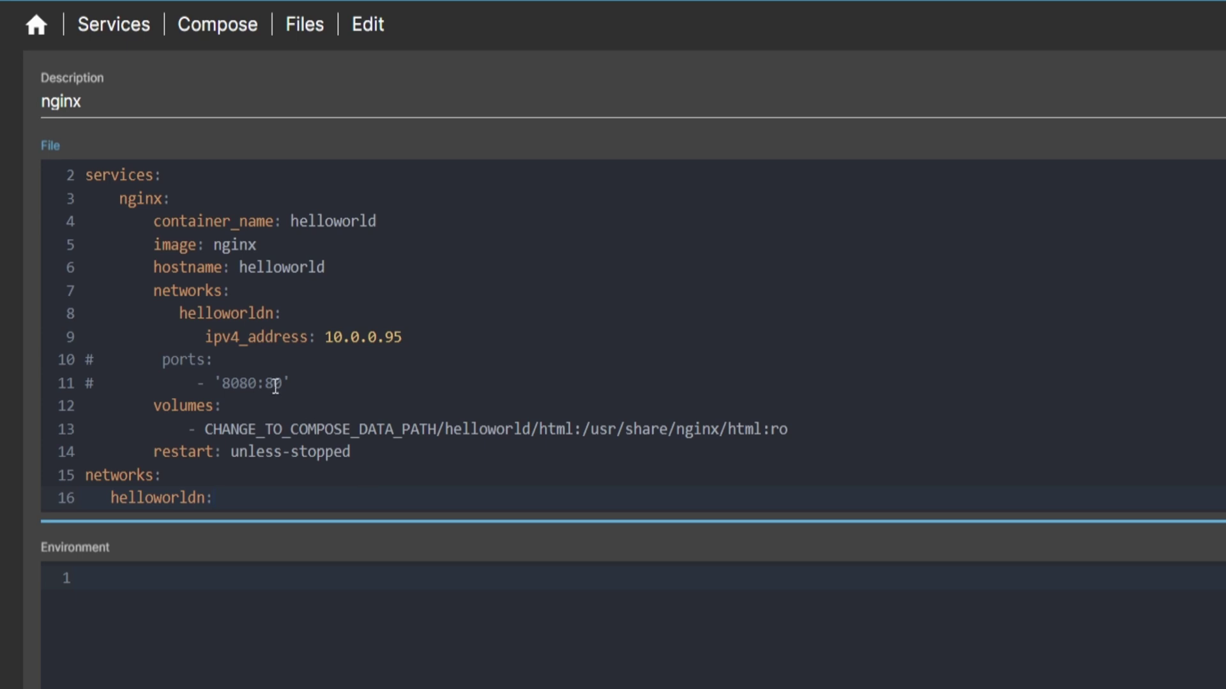
drag(179, 313, 281, 316)
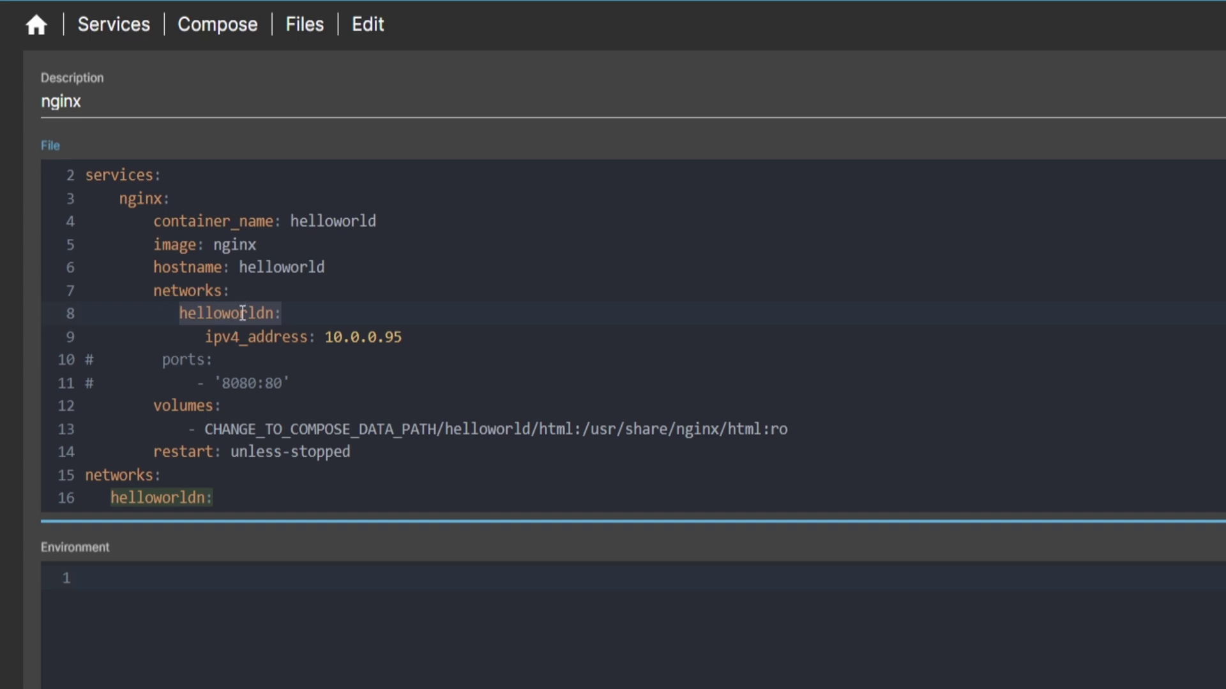
Under helloworldn in the top-level networks section, add the lines 'name: local-network' and 'external: true'.
click(230, 499)
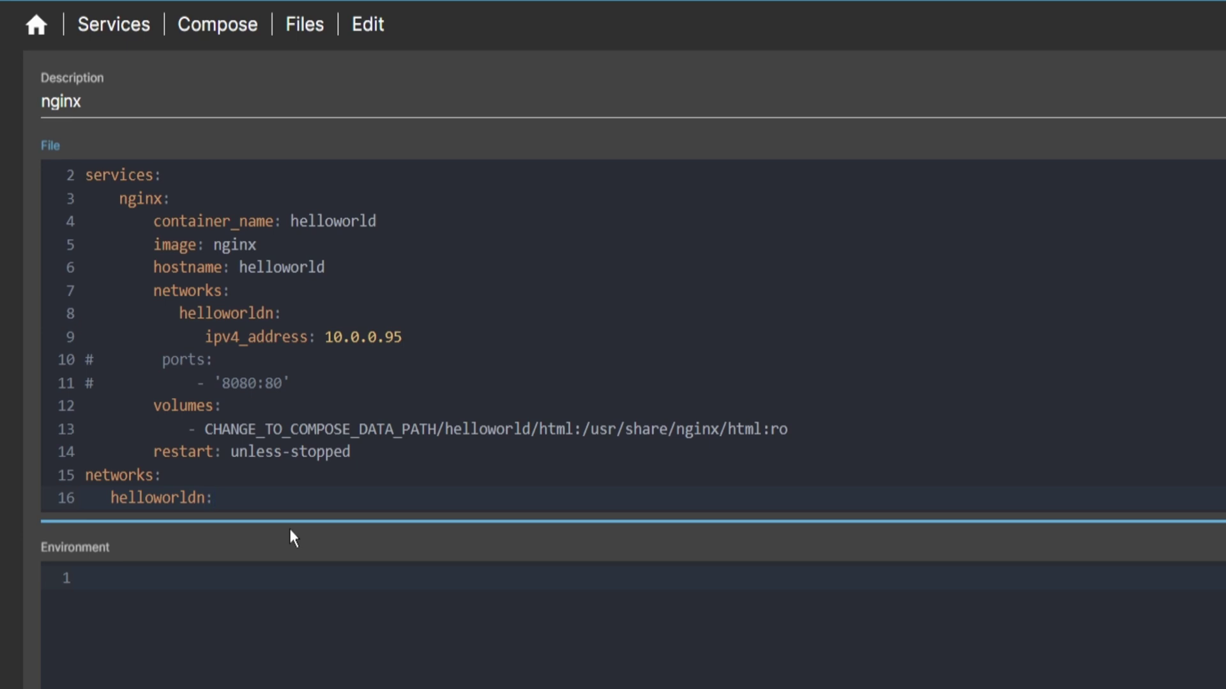
key(Return)
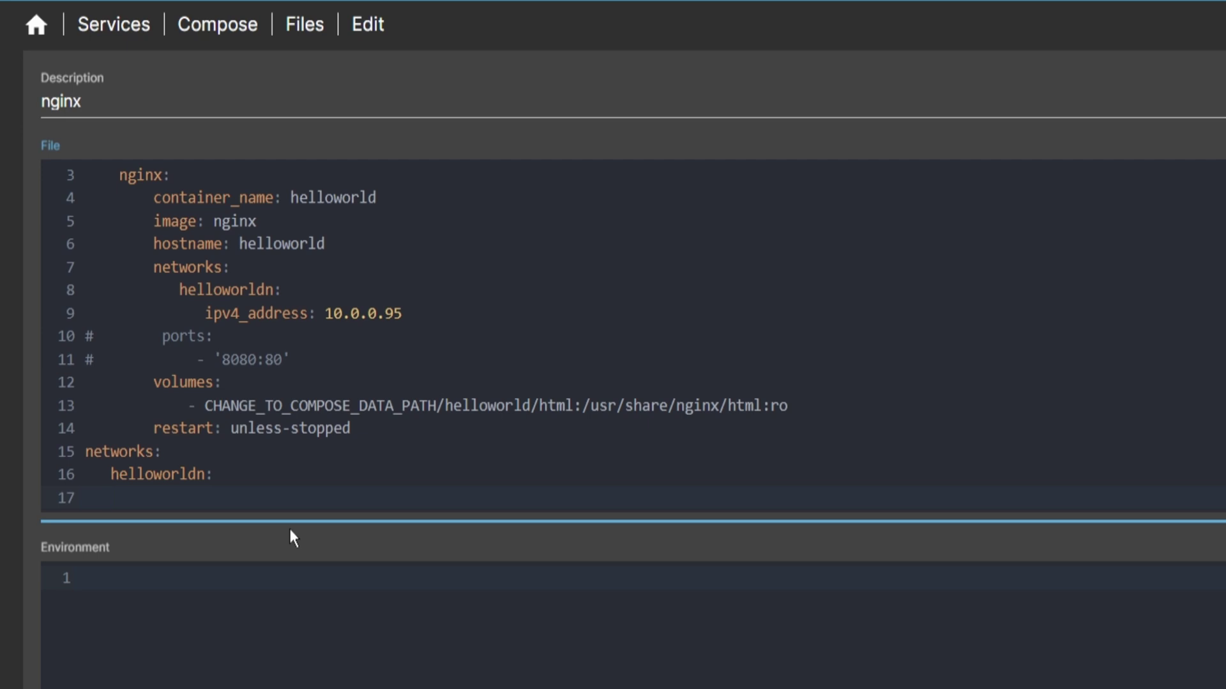
text(name: local-network)
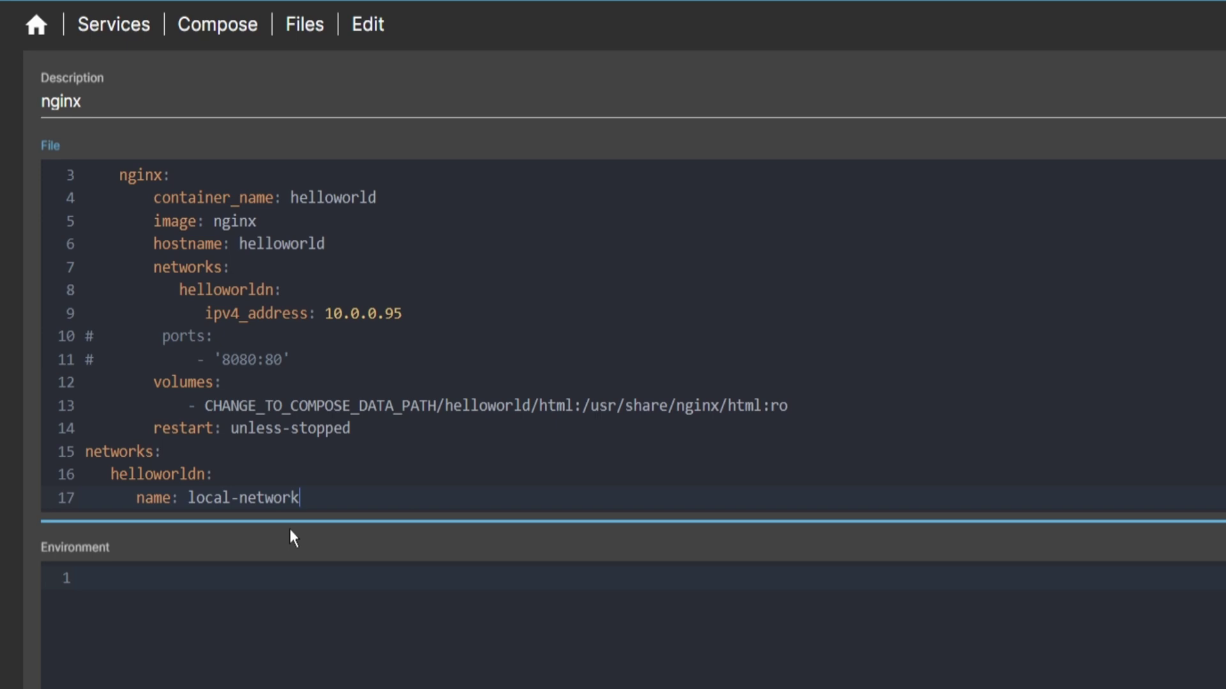
key(Return)
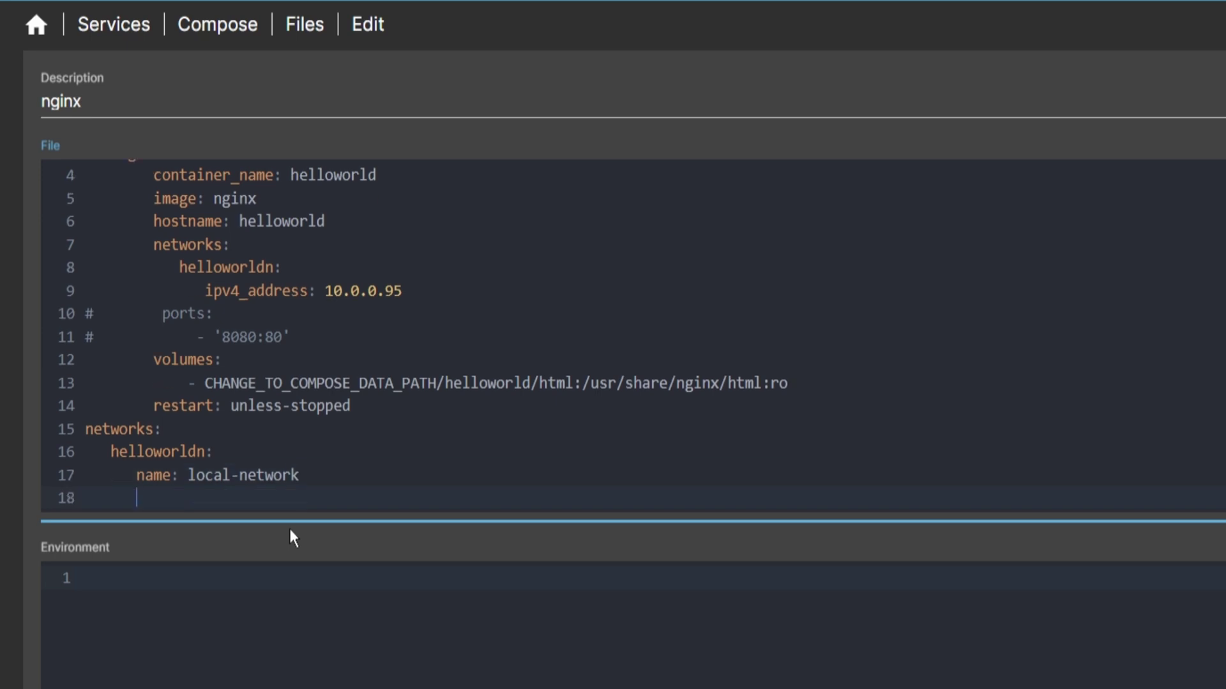
text(external: true)
Review the networks block against the service definition and save the nginx compose file.
drag(85, 429, 274, 493)
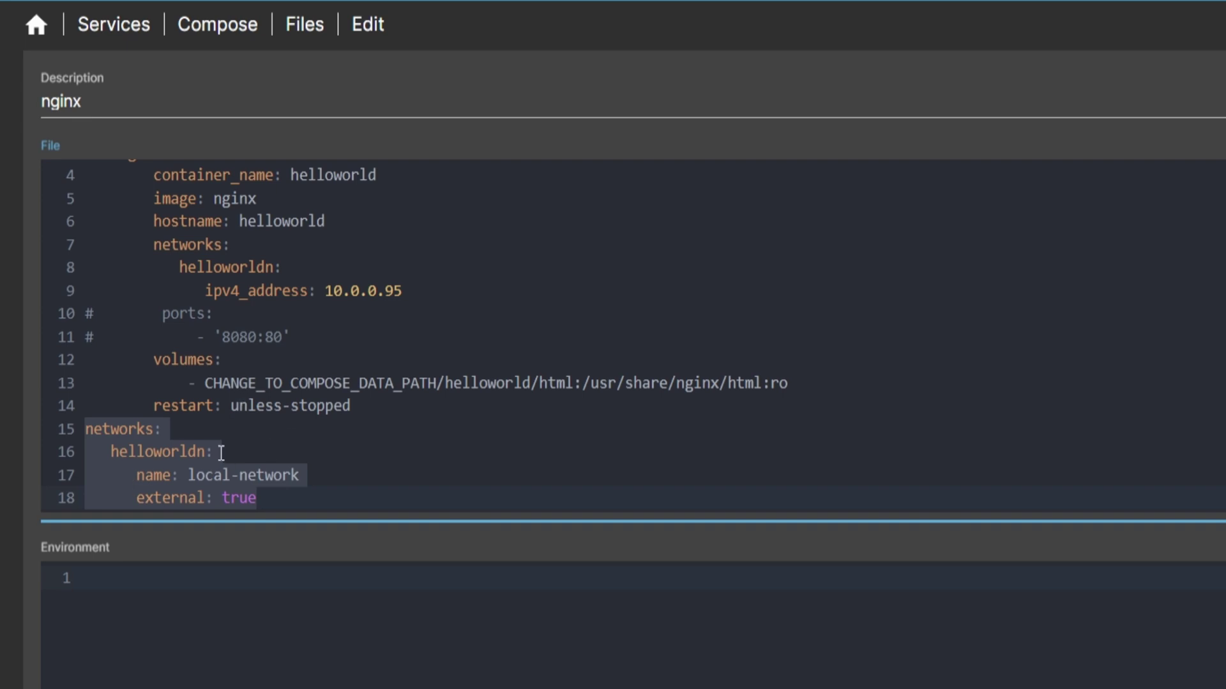
scroll(221, 452, up, 1)
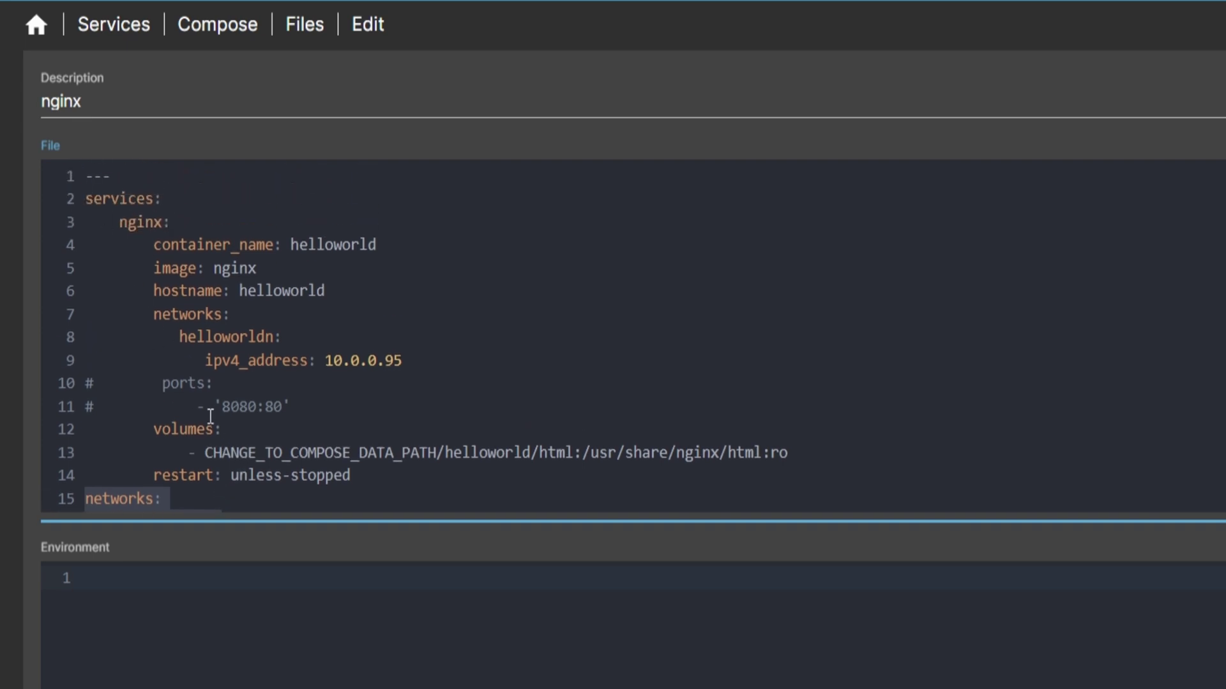
scroll(211, 416, down, 1)
scroll(1032, 688, down, 3)
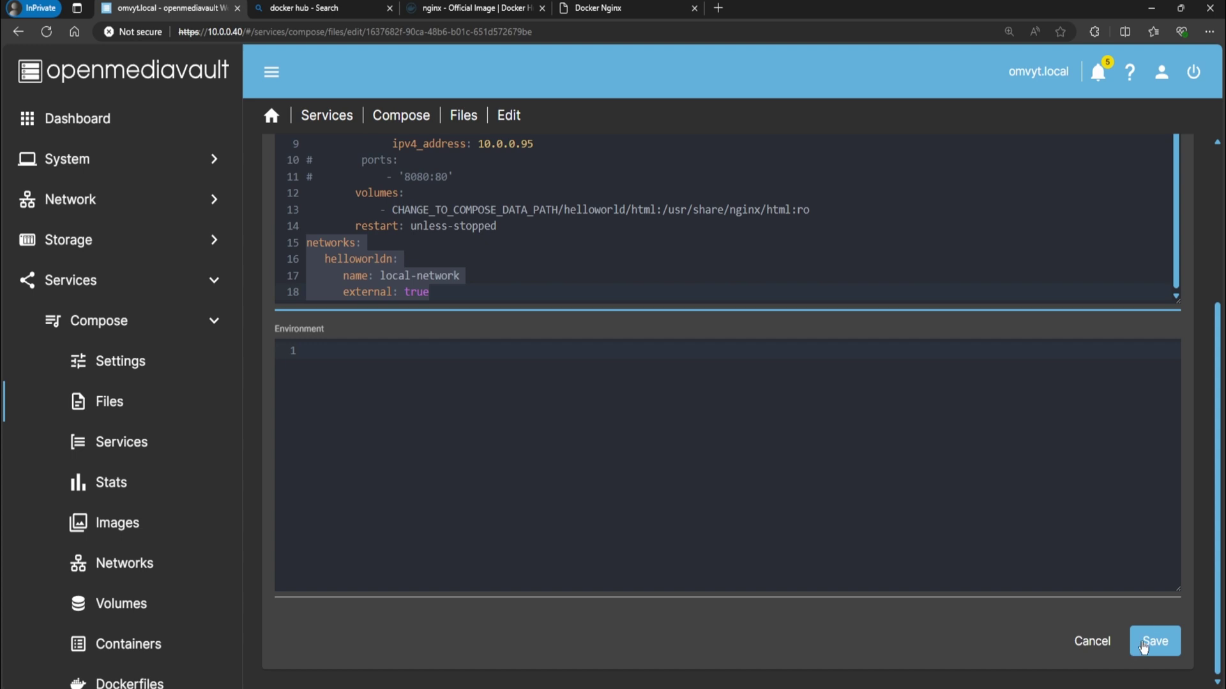
click(1143, 646)
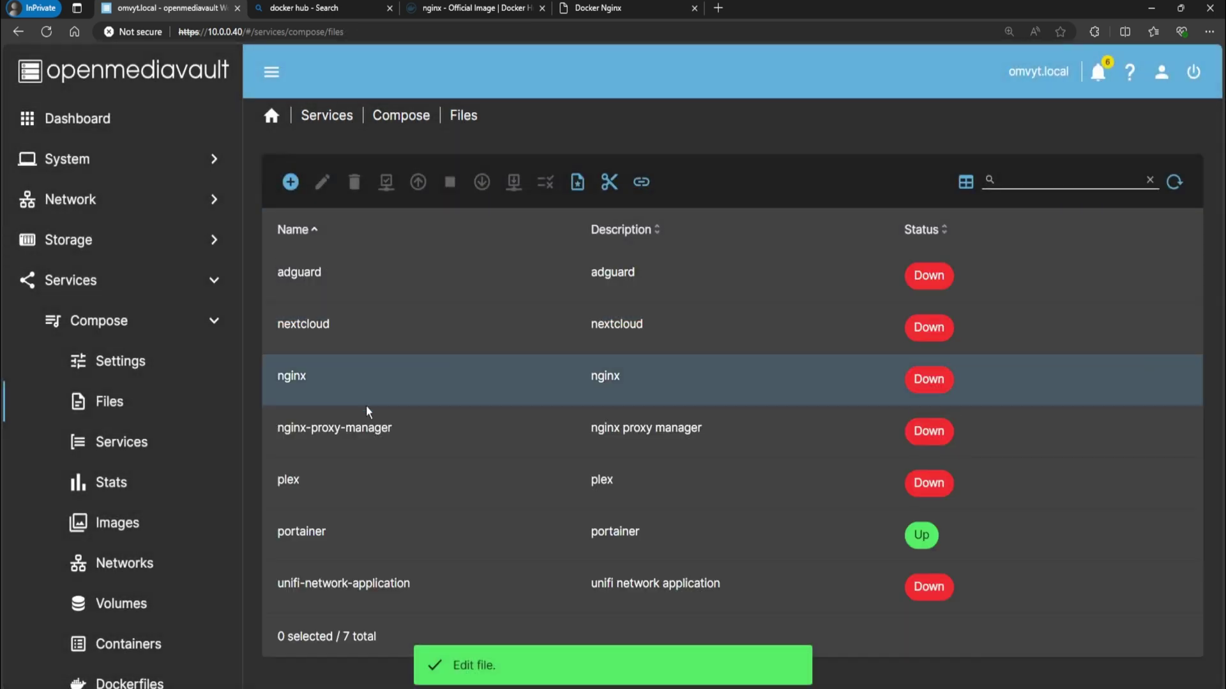
Bring the nginx compose file up and close the docker-compose output when it finishes.
click(313, 390)
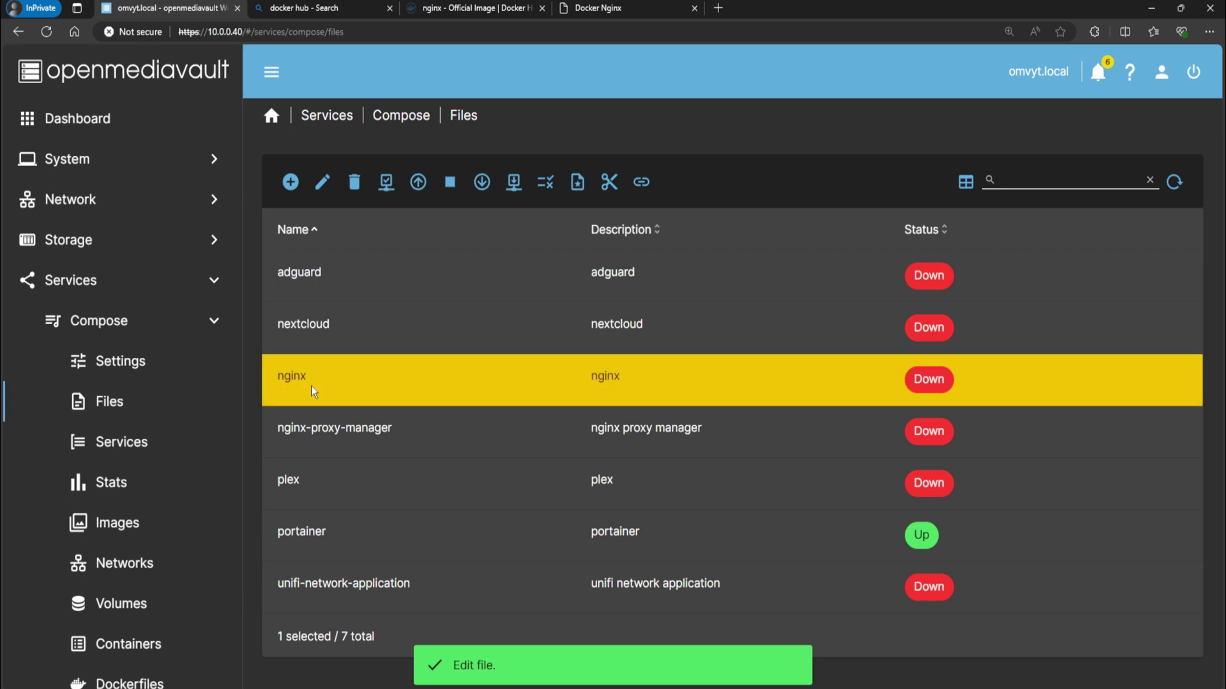
click(485, 11)
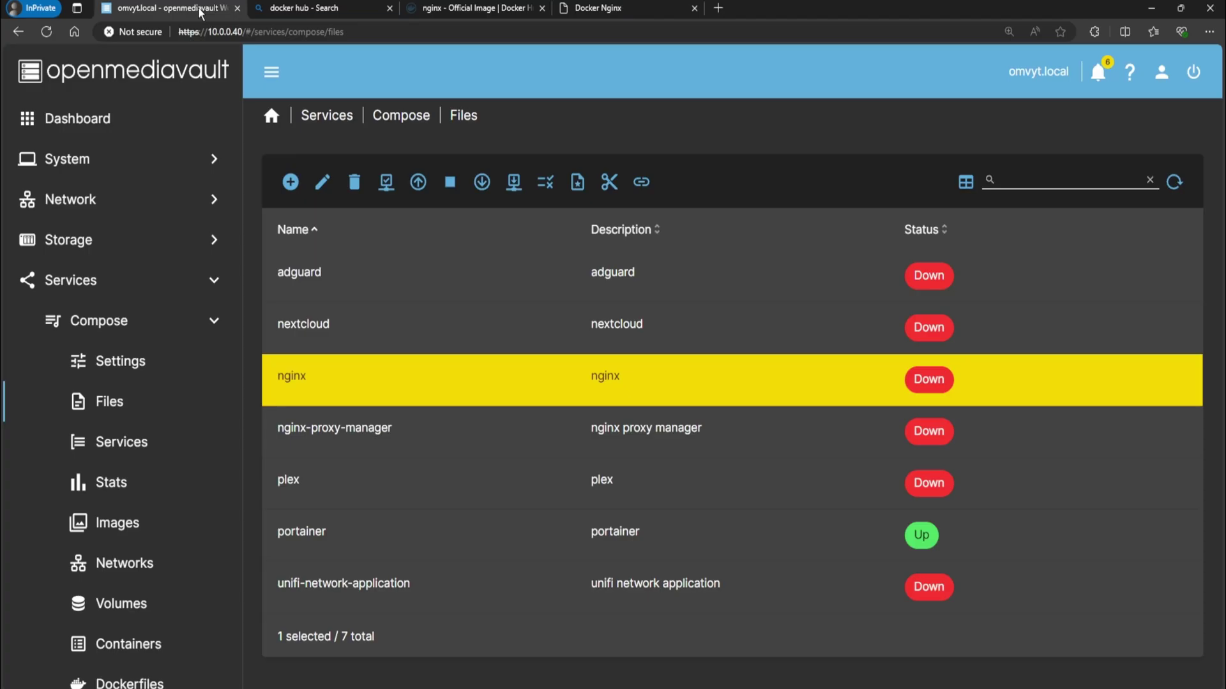
click(201, 9)
click(418, 182)
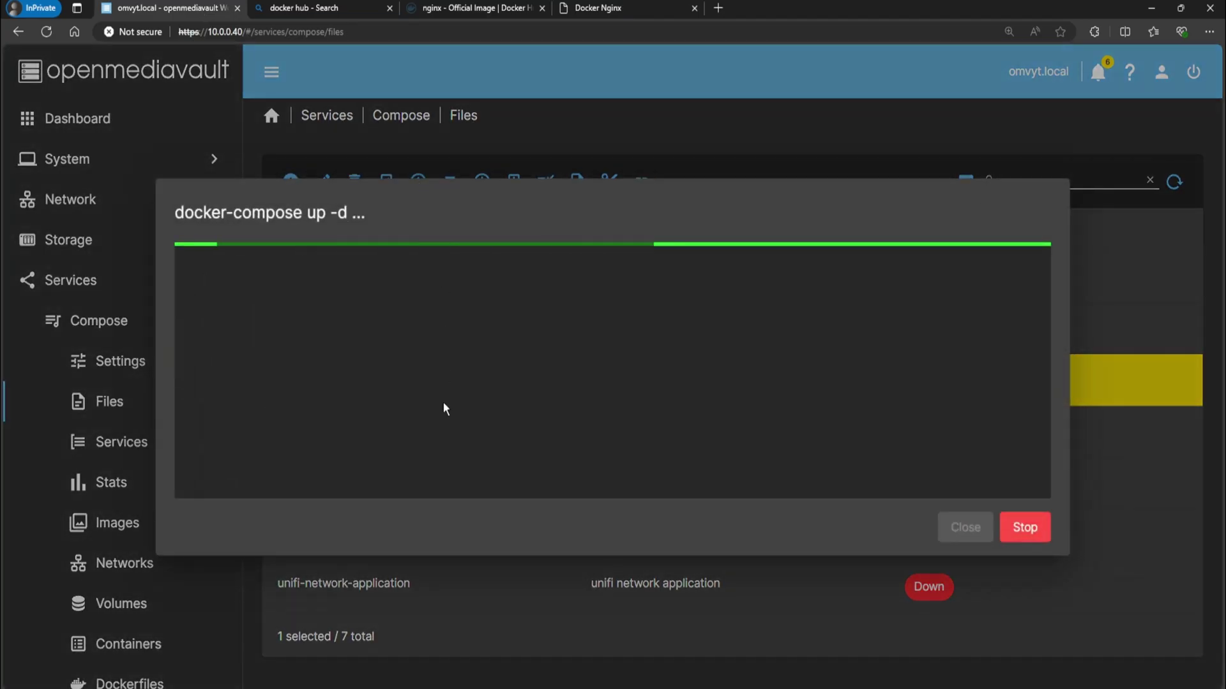
click(956, 524)
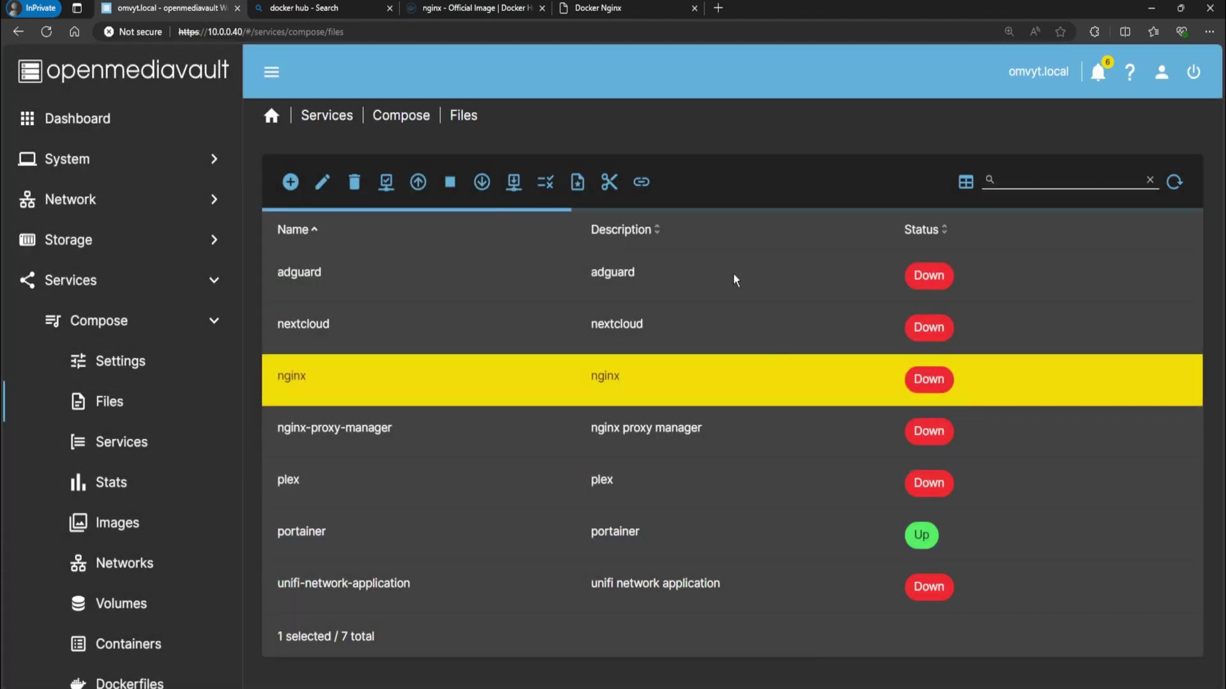
Reload the old 10.0.0.40:8080 page, and open 10.0.0.95 in a new browser tab to check the container's page.
click(595, 12)
click(47, 31)
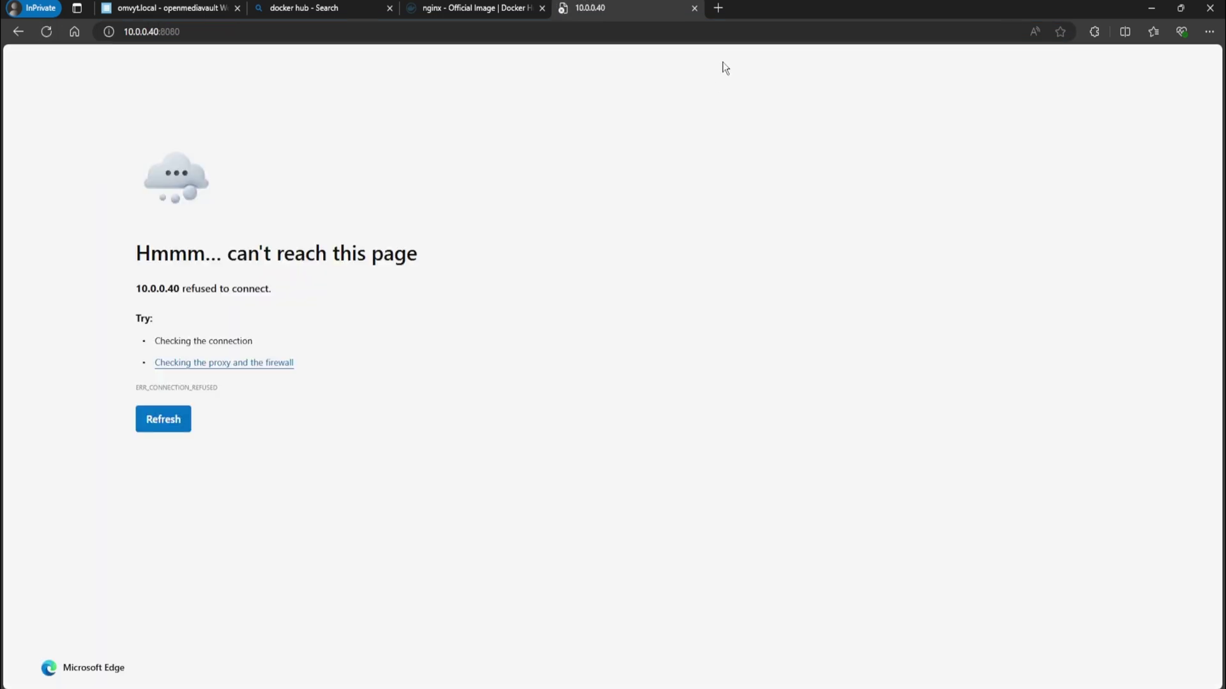
click(718, 8)
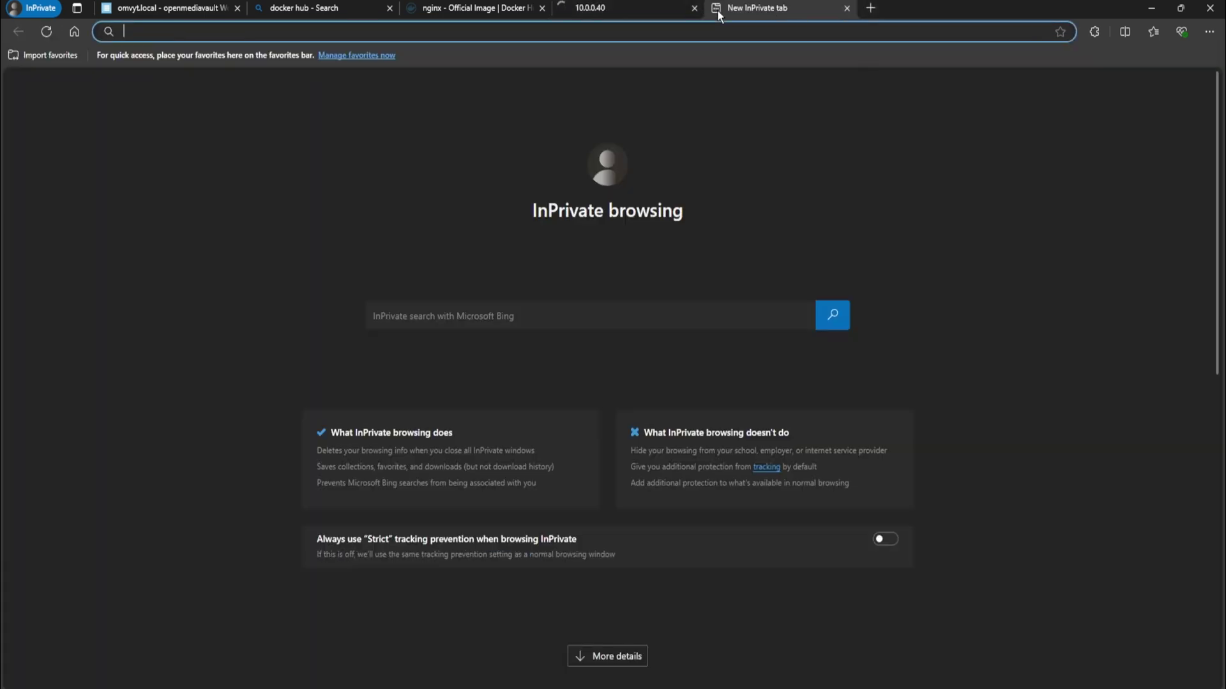
text(10.0.0.9)
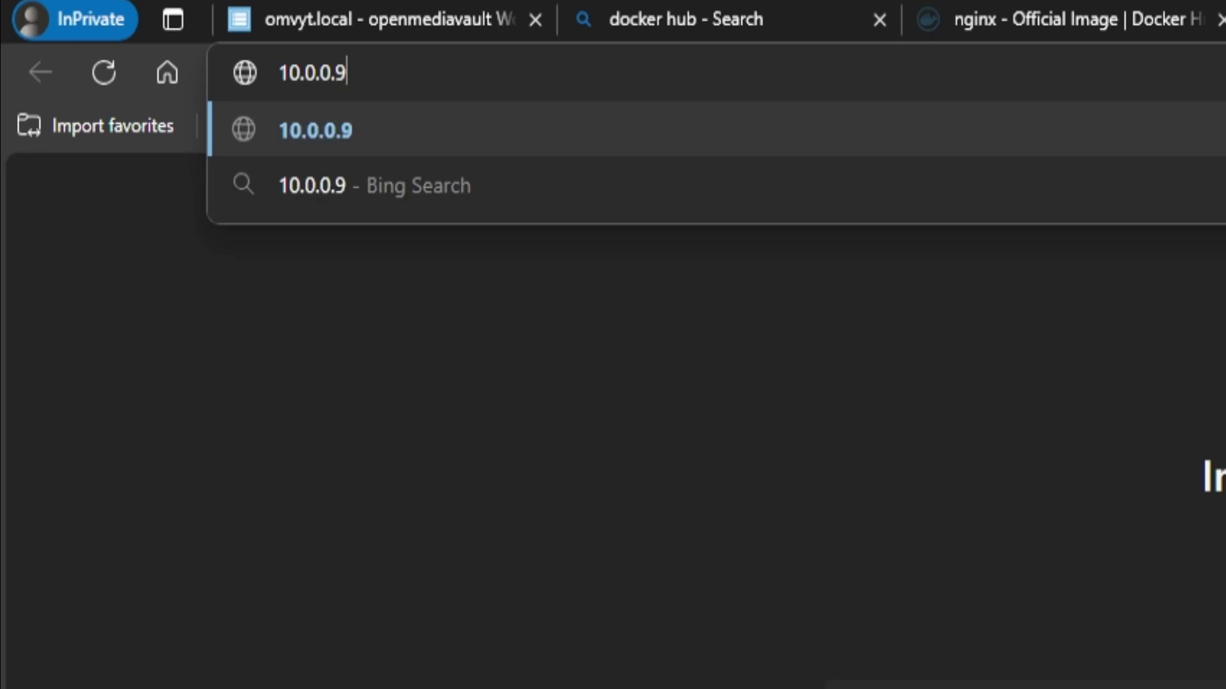
text(5)
key(Return)
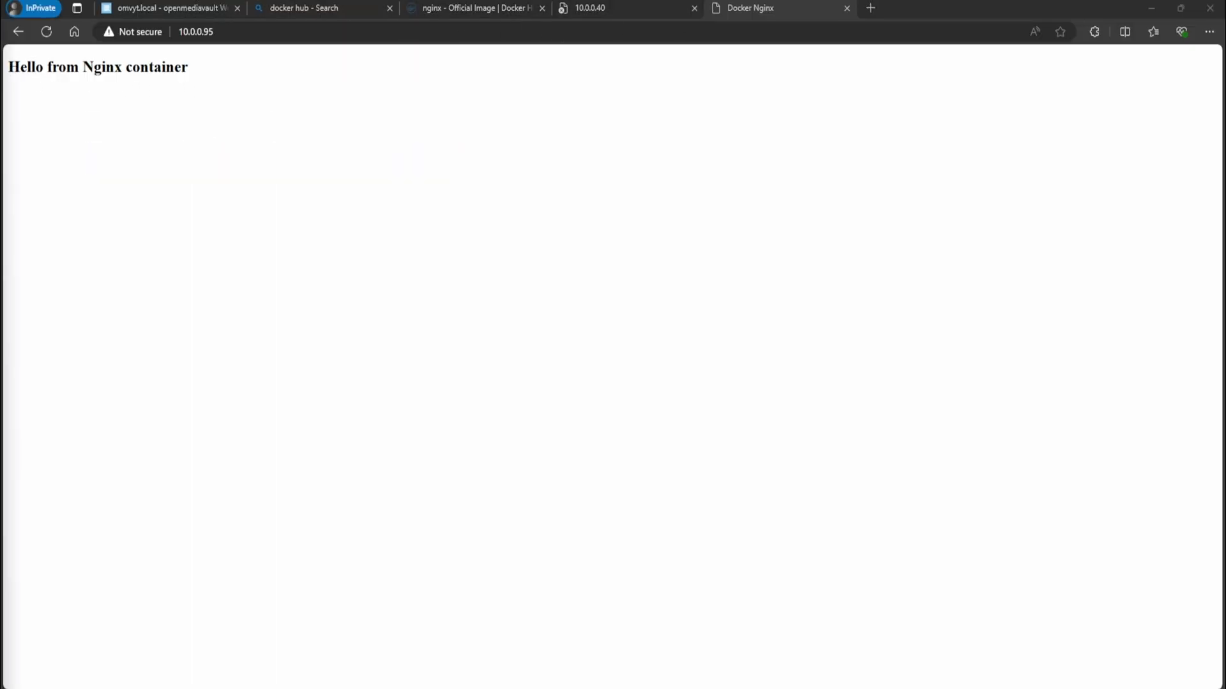
drag(7, 69, 208, 76)
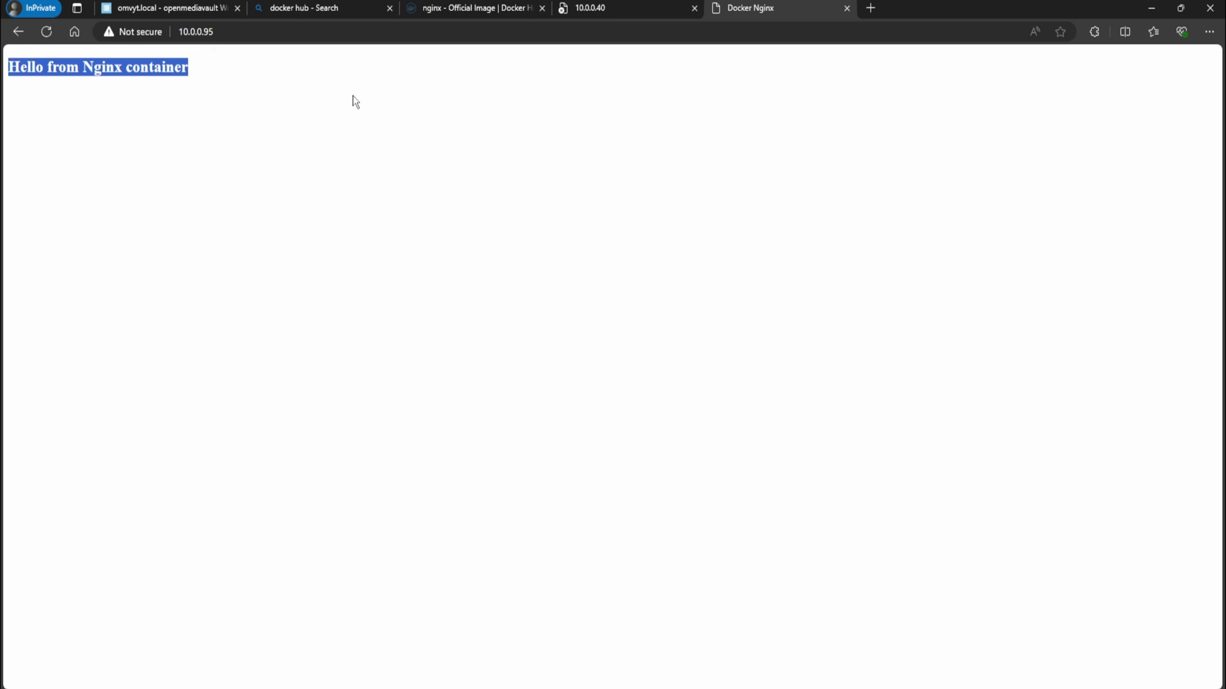